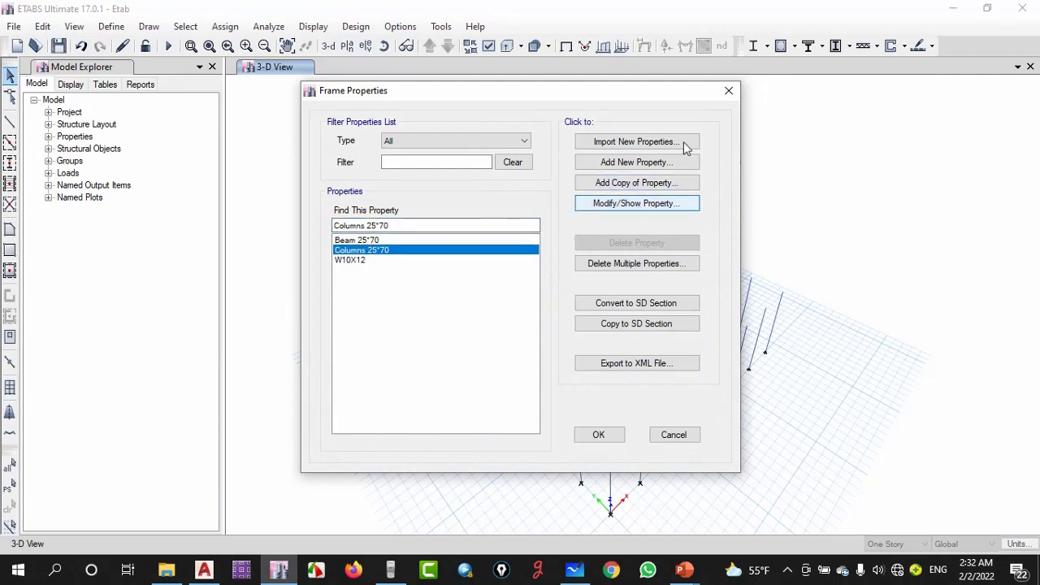
Add a copy of the Columns 25*70 frame section and review its stiffness modifiers without changing them
click(637, 204)
key(Escape)
click(644, 187)
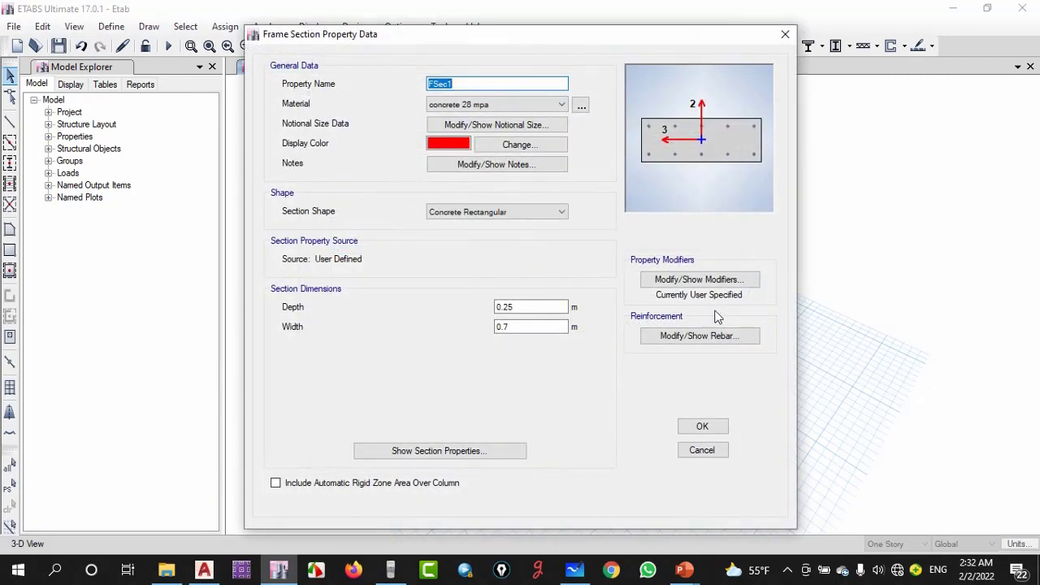
click(718, 279)
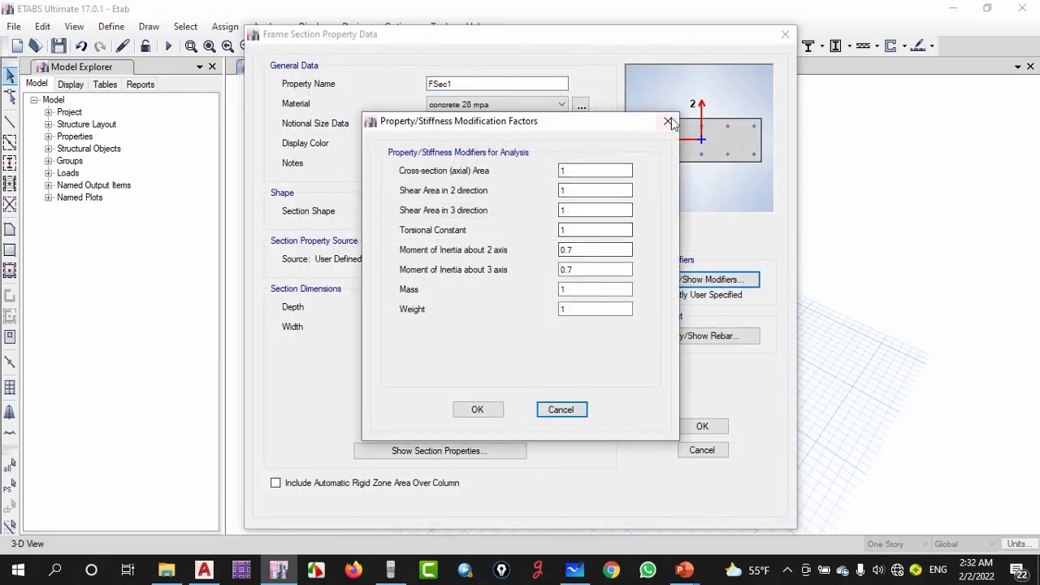
click(668, 122)
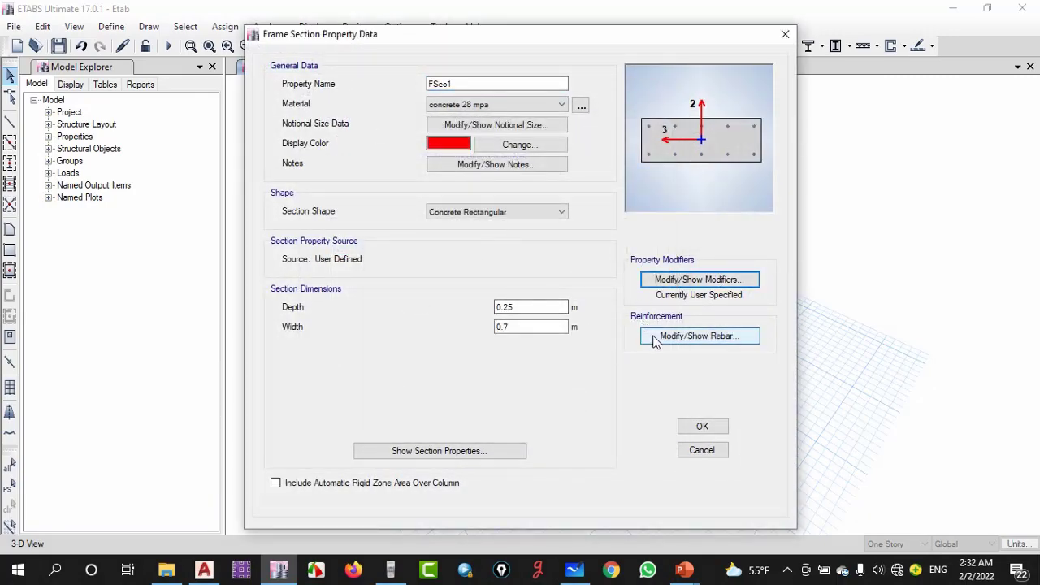
Name the copied section Column 25*50, set its width to 0.5 m and apply the data
drag(524, 84, 399, 85)
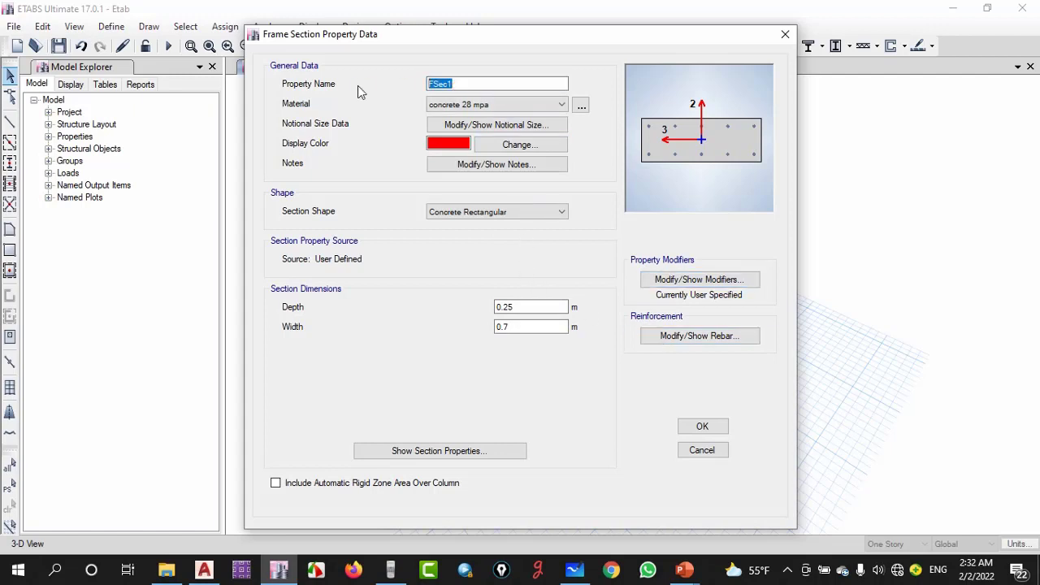
text(Column 25*60)
drag(556, 41, 370, 43)
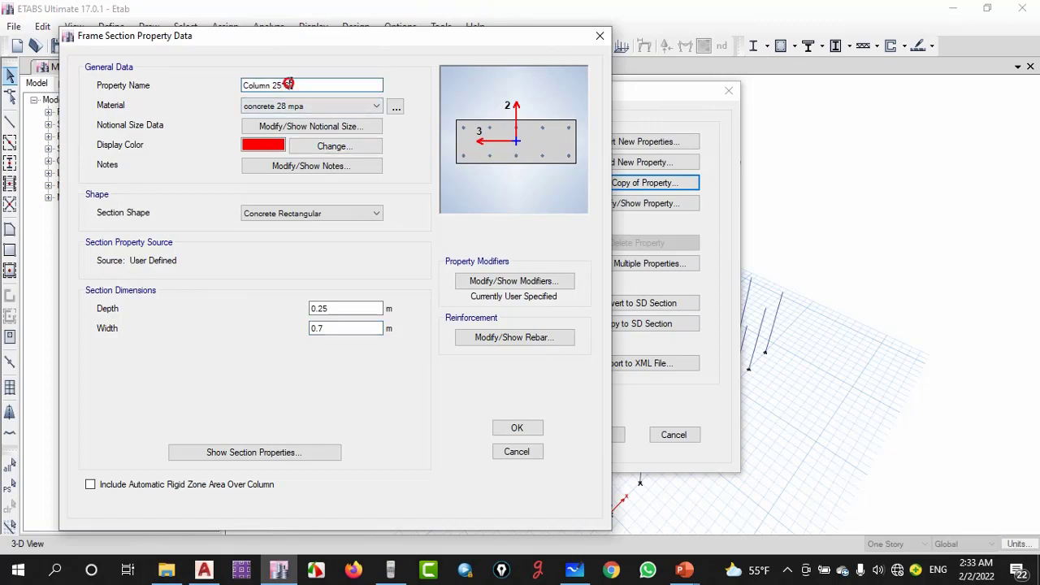
text(50)
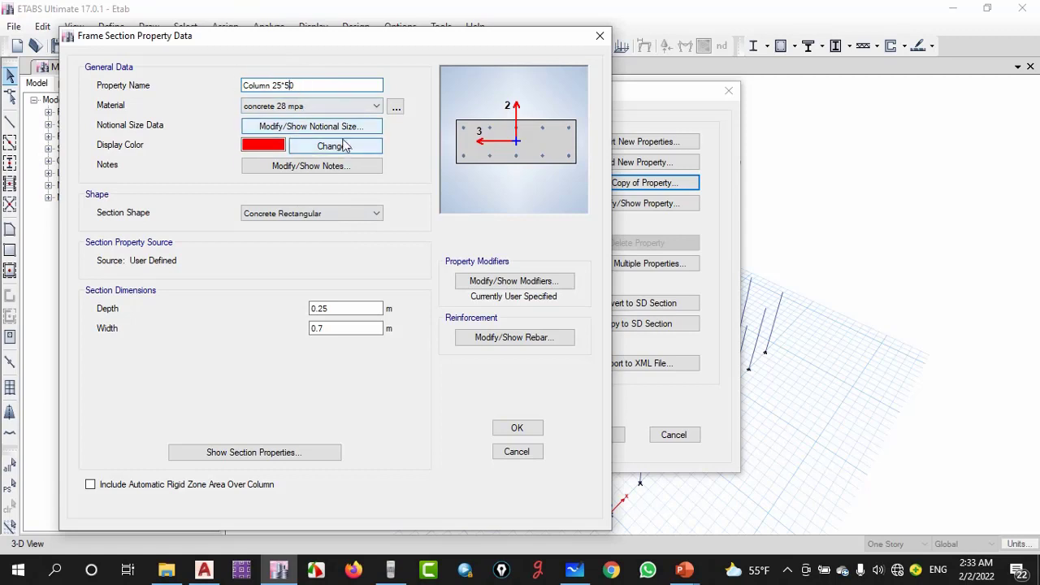
click(331, 327)
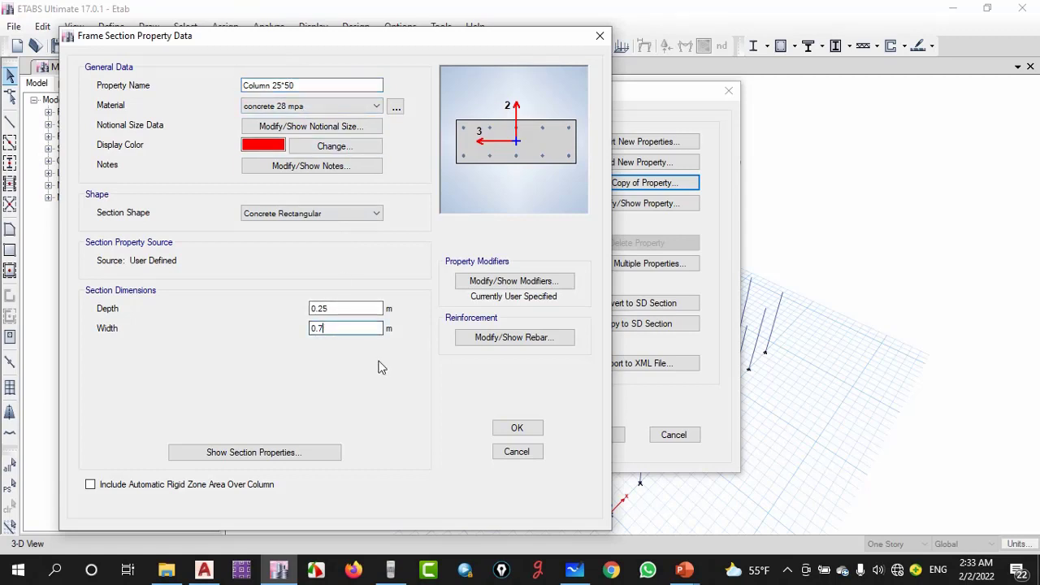
key(BackSpace)
text(5)
click(515, 428)
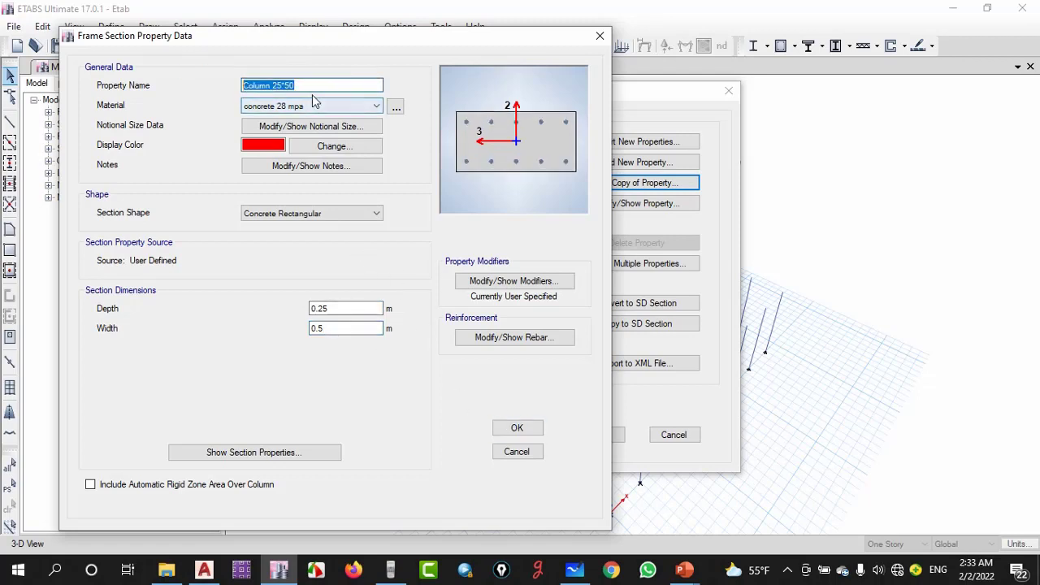
Switch to the calculator emulator and compute 250 × 500 multiplied by 0.01 for the column's steel area
click(390, 571)
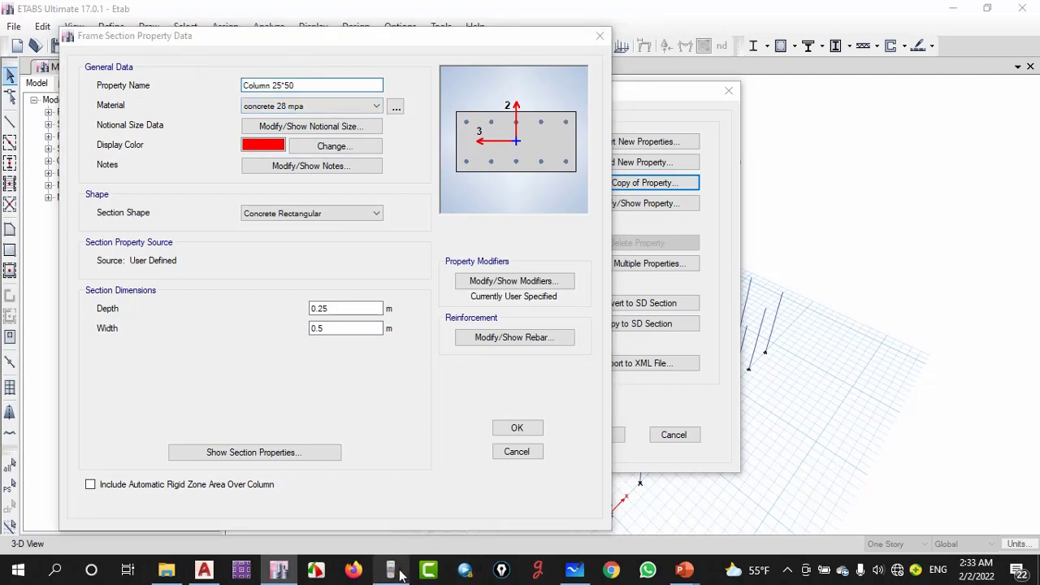
click(250, 217)
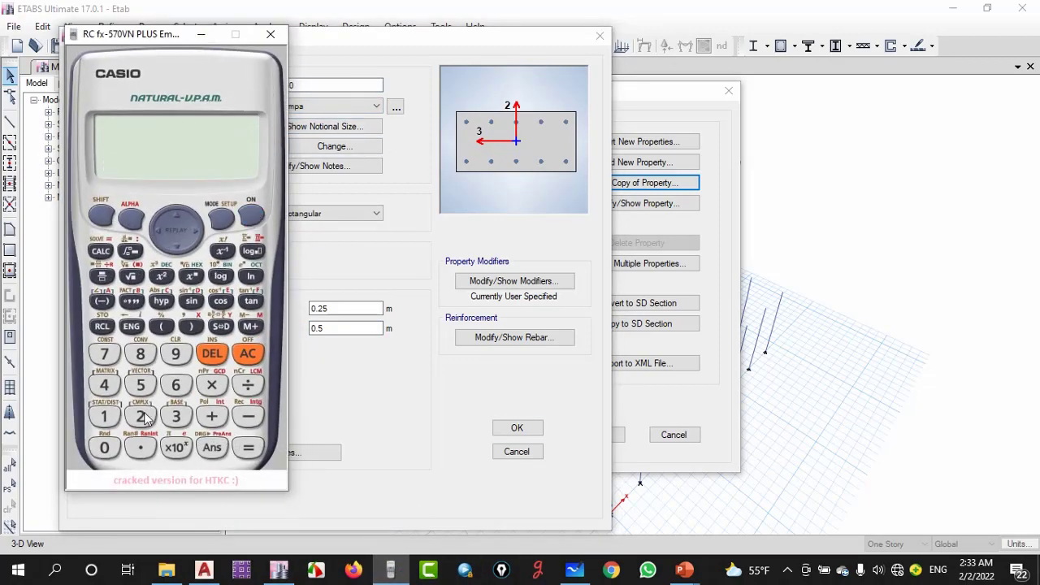
click(140, 416)
click(141, 384)
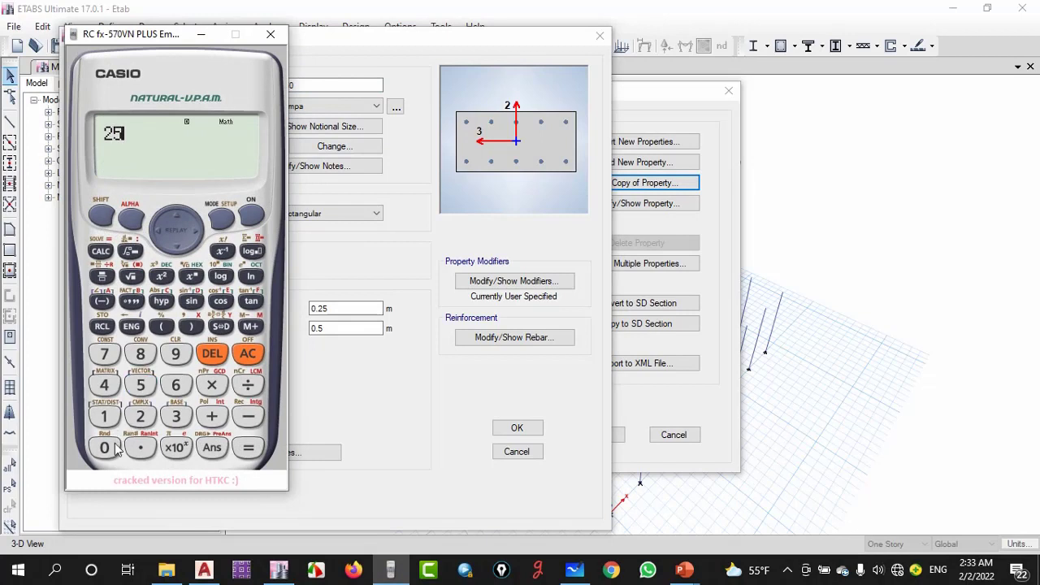
click(104, 448)
click(212, 384)
click(141, 384)
double_click(104, 448)
click(249, 447)
click(212, 384)
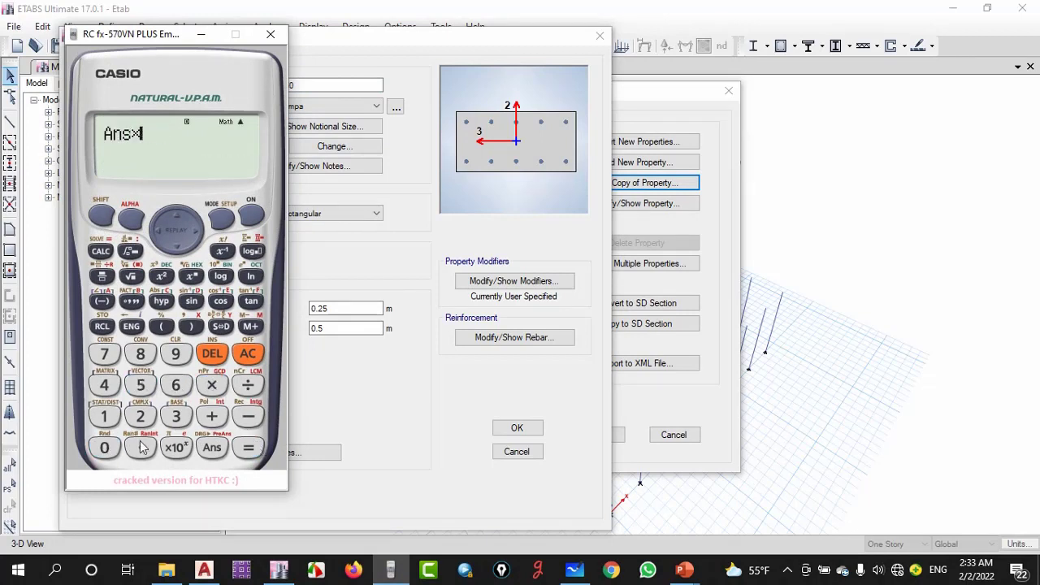
click(140, 448)
click(104, 448)
click(104, 416)
click(249, 448)
Divide the steel area by 201 to get the bar count as a decimal, and return to the section data
click(248, 384)
click(140, 416)
click(104, 448)
click(104, 416)
click(249, 448)
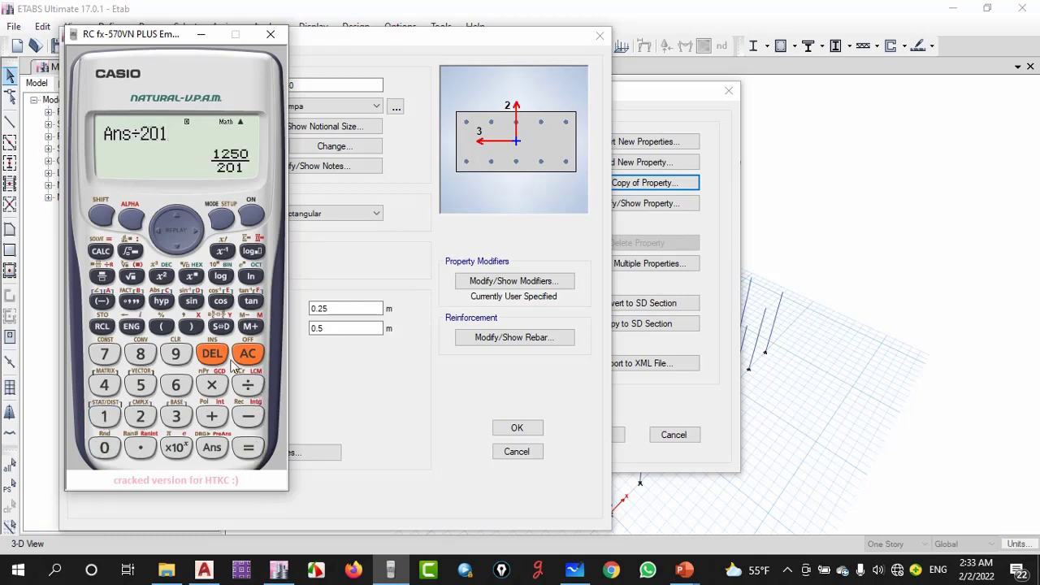
click(221, 325)
click(200, 34)
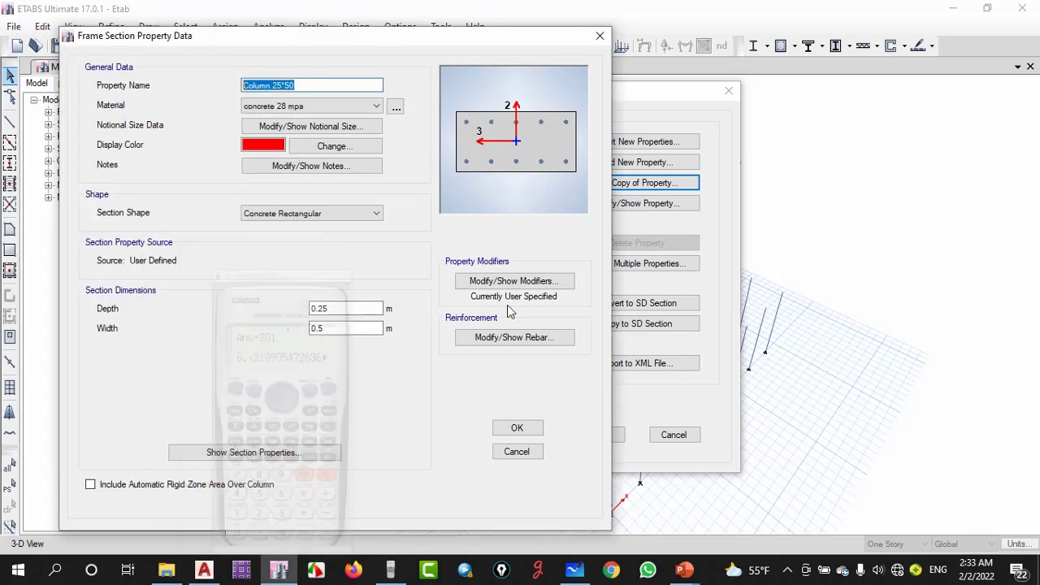
Set the number of longitudinal bars along the 3-dir face to 4 and save the Column 25*50 section
click(520, 337)
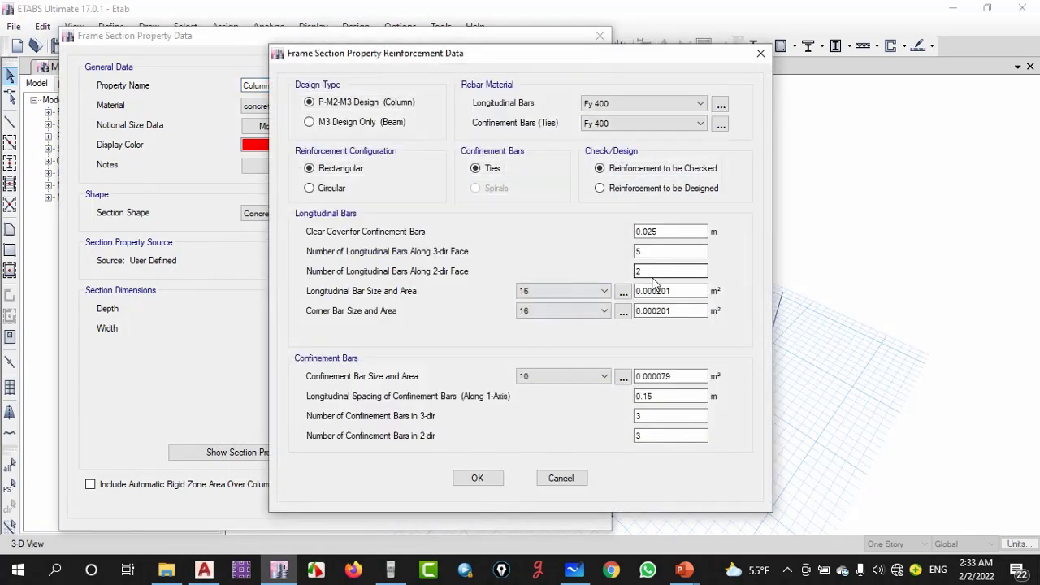
double_click(657, 251)
text(4)
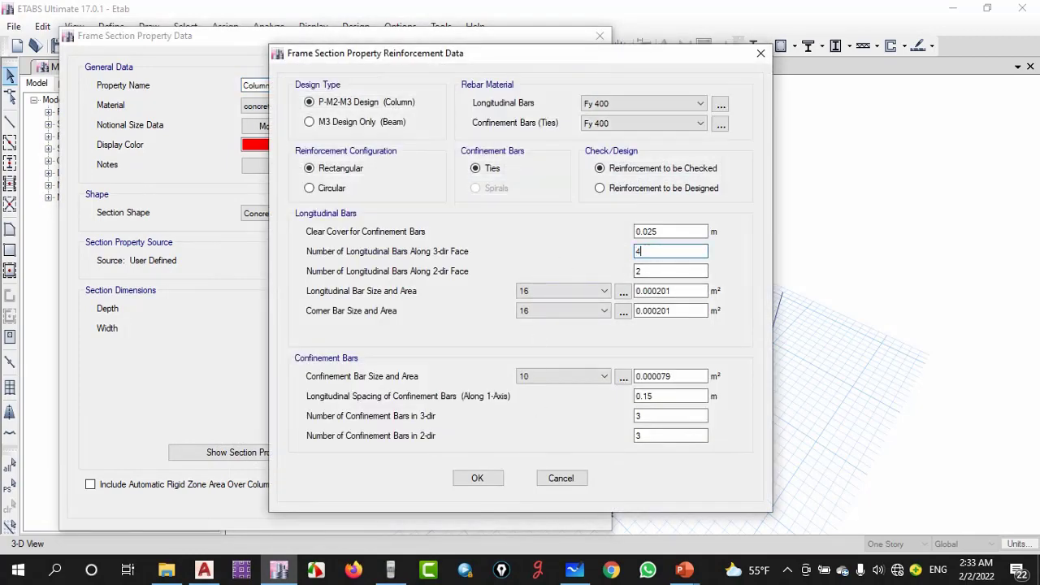
click(478, 478)
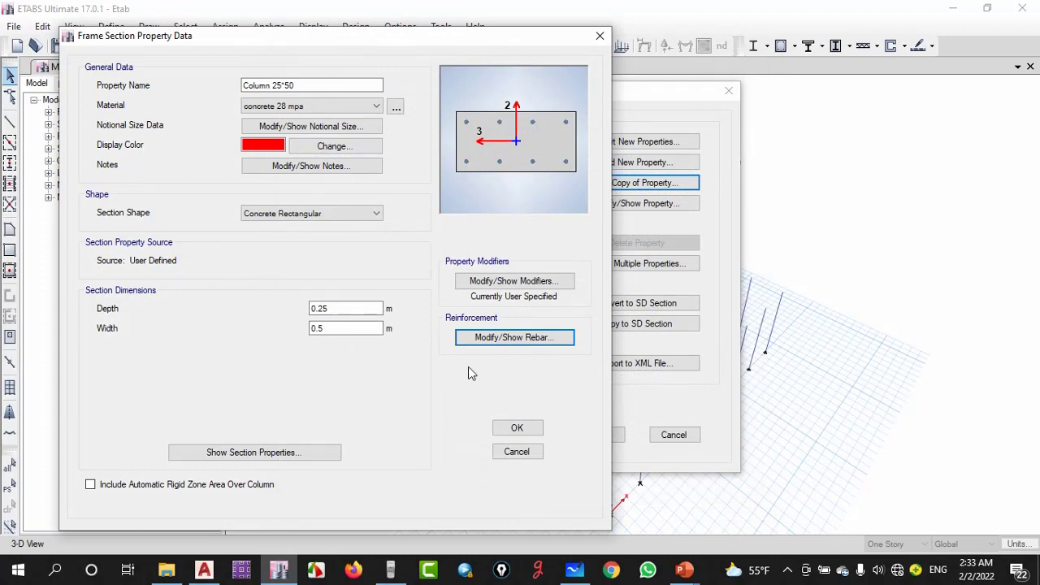
click(512, 431)
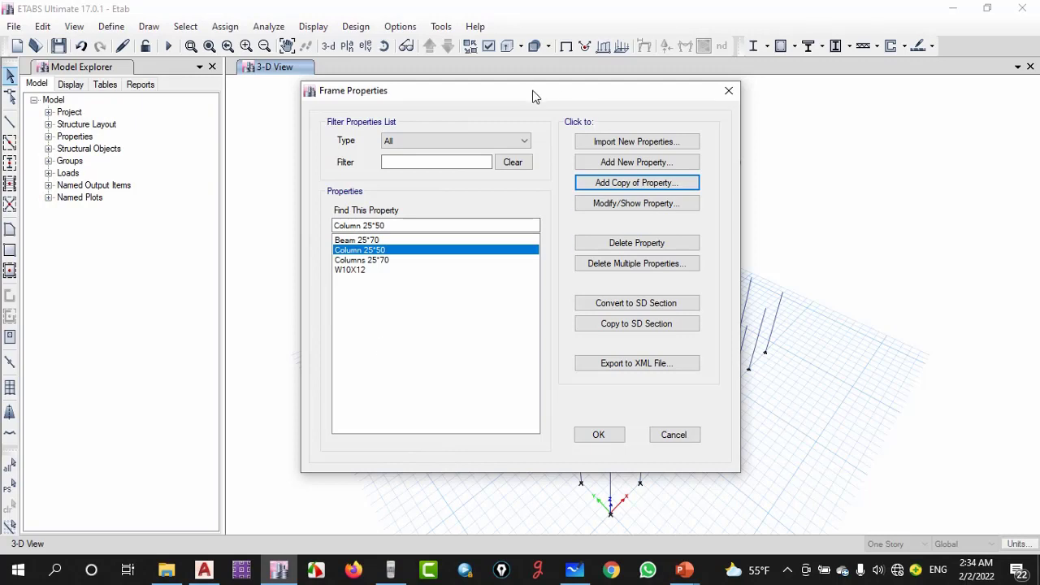
Add a copy of the Column 25*50 section, name it Column 25*60 and set its width to 0.6 m
drag(534, 95, 506, 97)
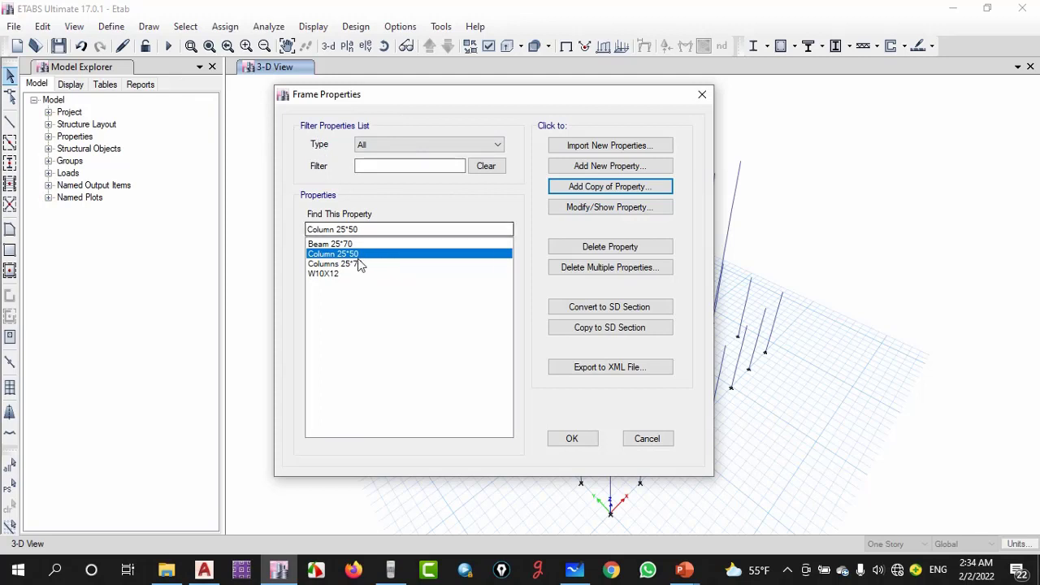
click(592, 187)
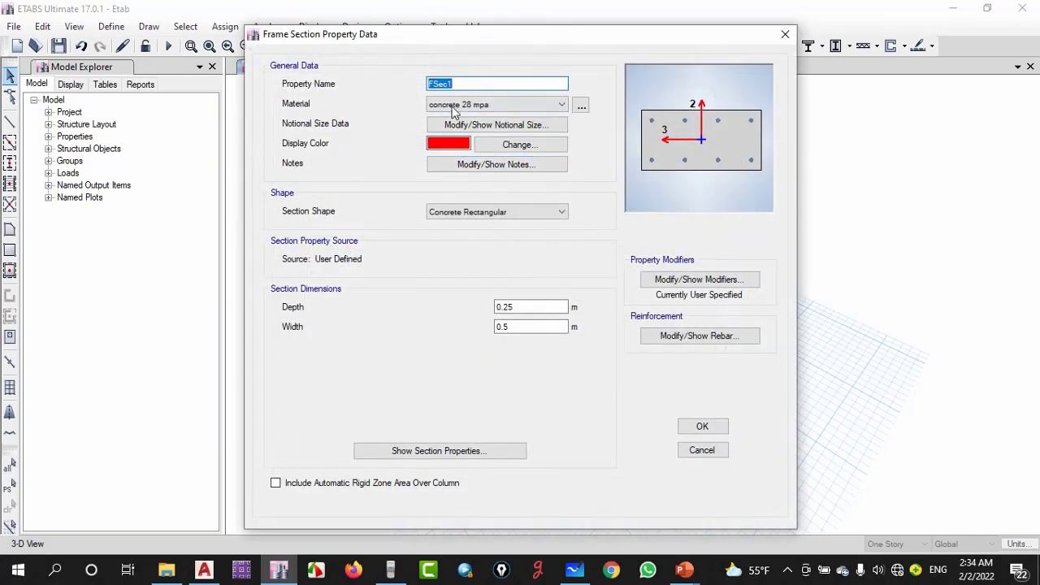
text(Column 25*50)
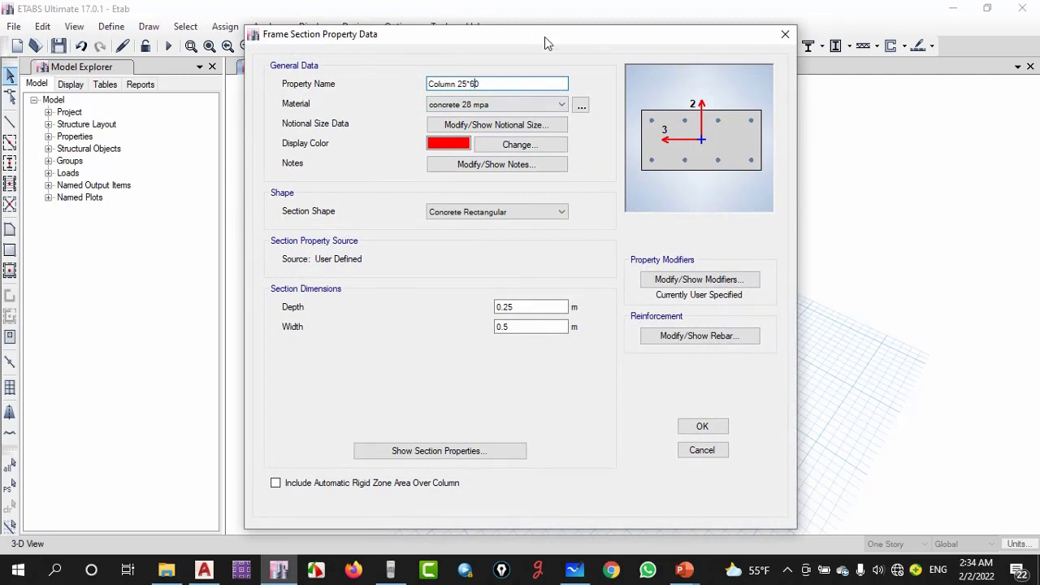
text(6)
click(516, 326)
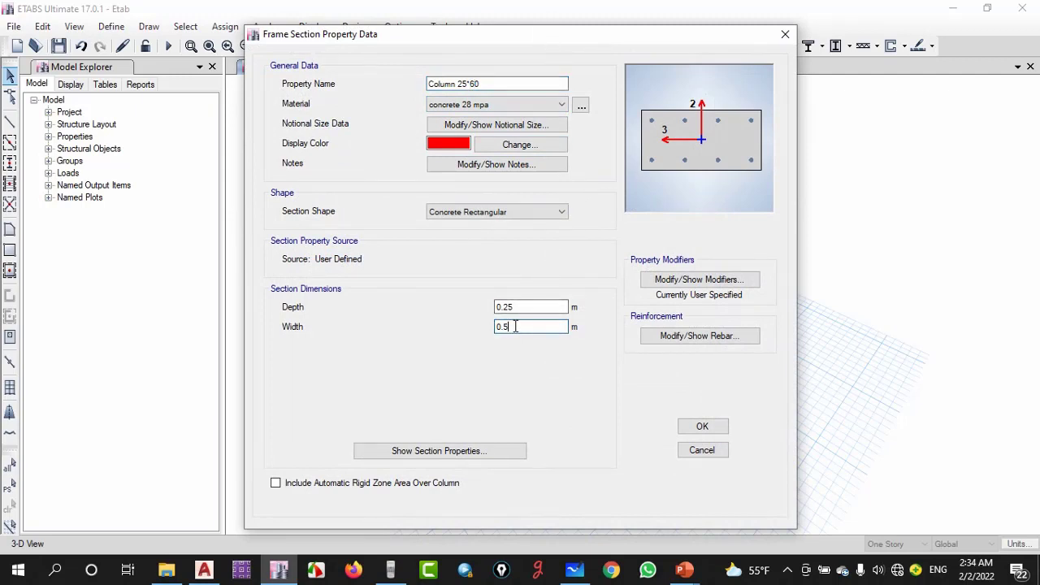
Open the Column 25*60 reinforcement data and compute 250 × 600 × 0.01 in the calculator for its steel area
click(661, 337)
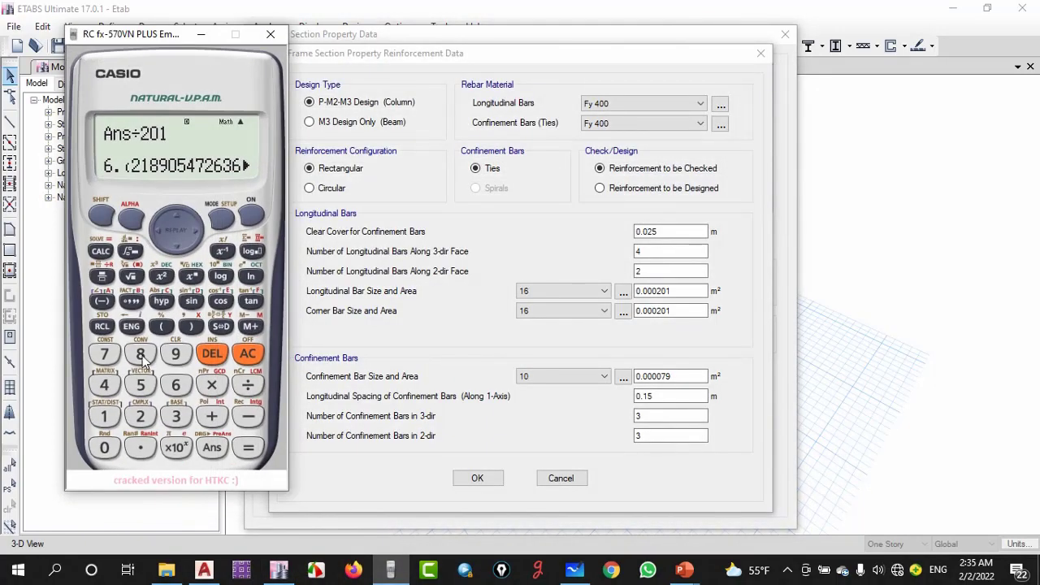
click(140, 416)
click(140, 386)
click(109, 448)
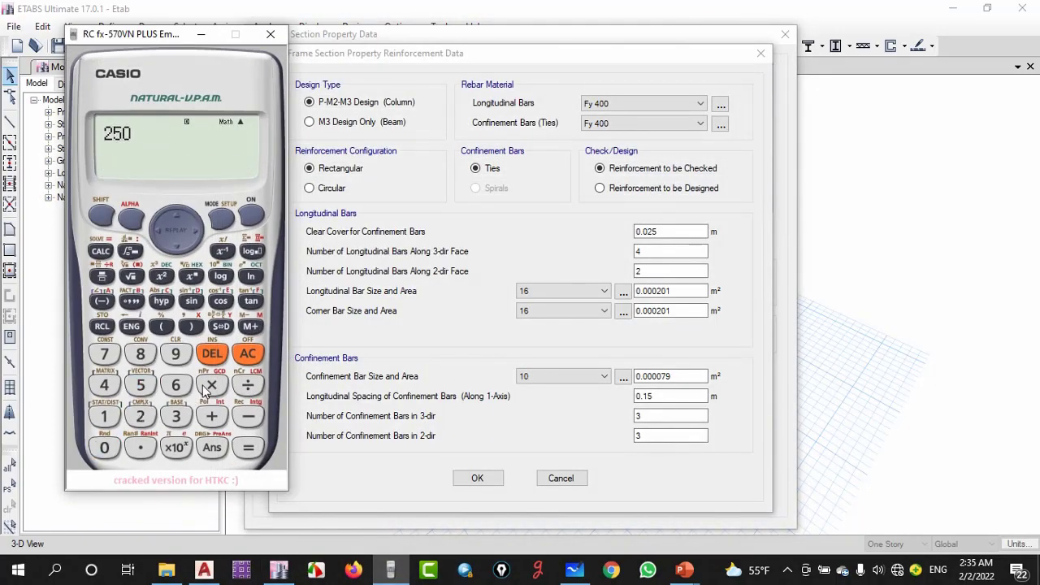
click(211, 385)
click(176, 385)
double_click(110, 449)
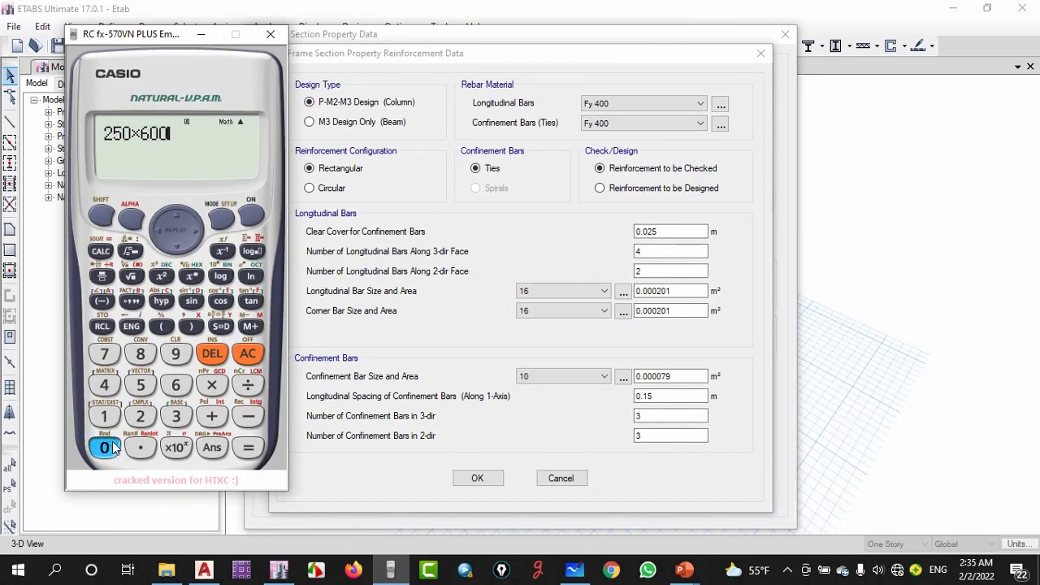
click(212, 385)
click(130, 447)
click(104, 448)
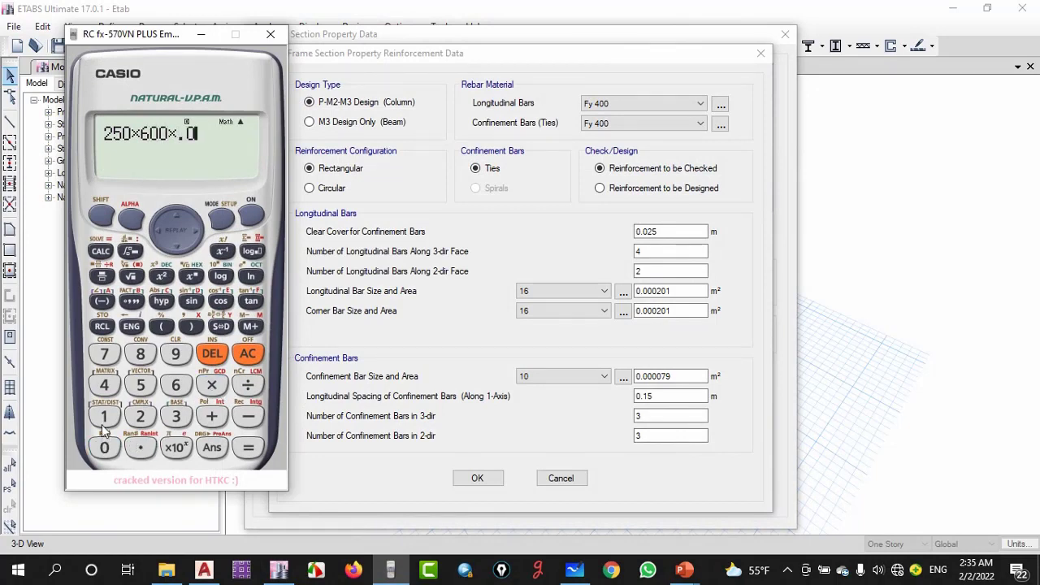
click(104, 416)
click(248, 448)
Divide the 250 × 600 section's steel area by 201, show the quotient as a decimal and put the calculator away
click(248, 385)
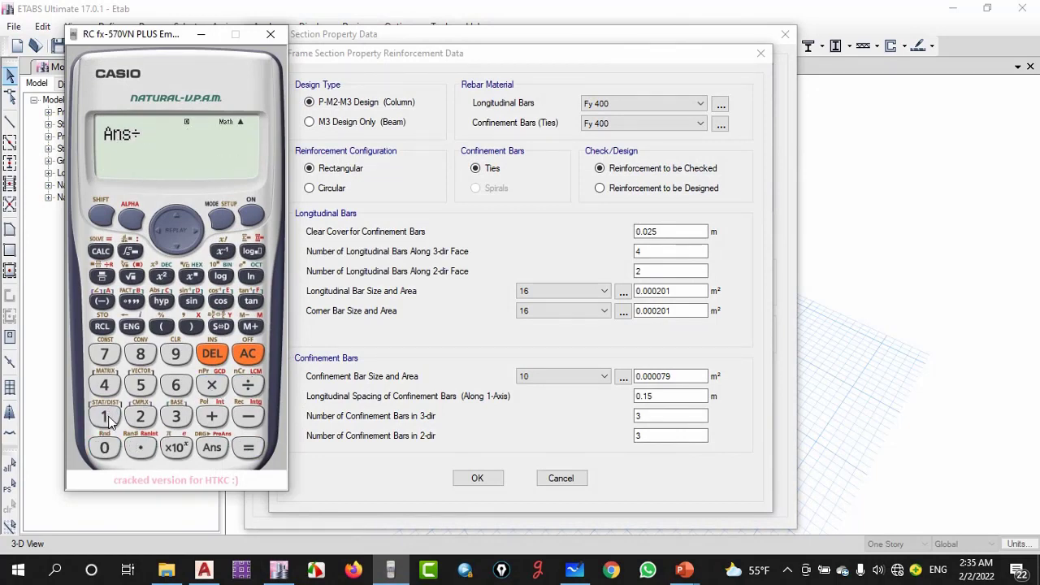
click(140, 416)
click(104, 448)
click(104, 416)
click(248, 448)
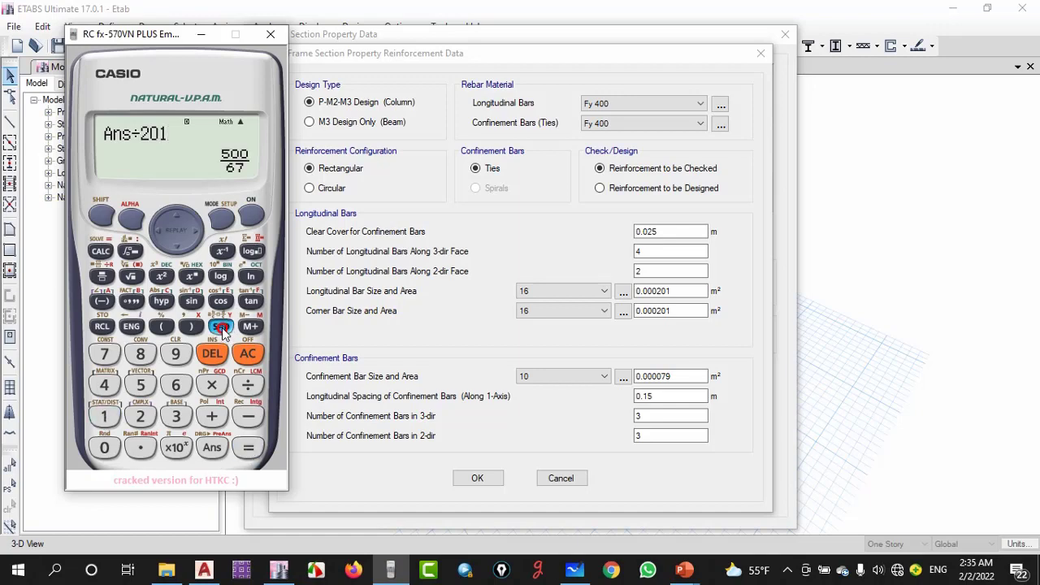
click(221, 326)
click(201, 34)
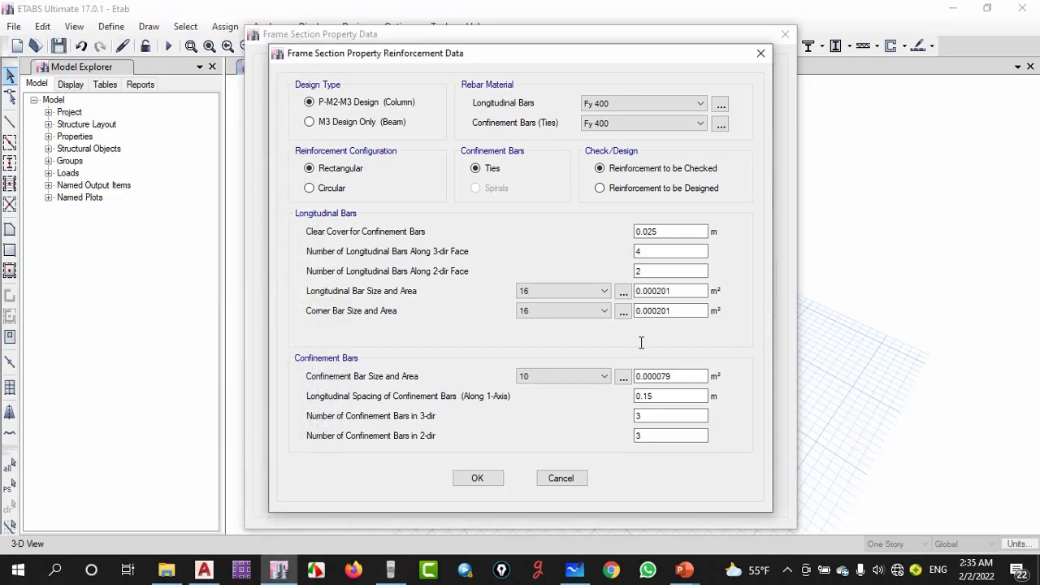
Keep the copied rebar layout and save the Column 25*60 section
click(500, 480)
click(699, 424)
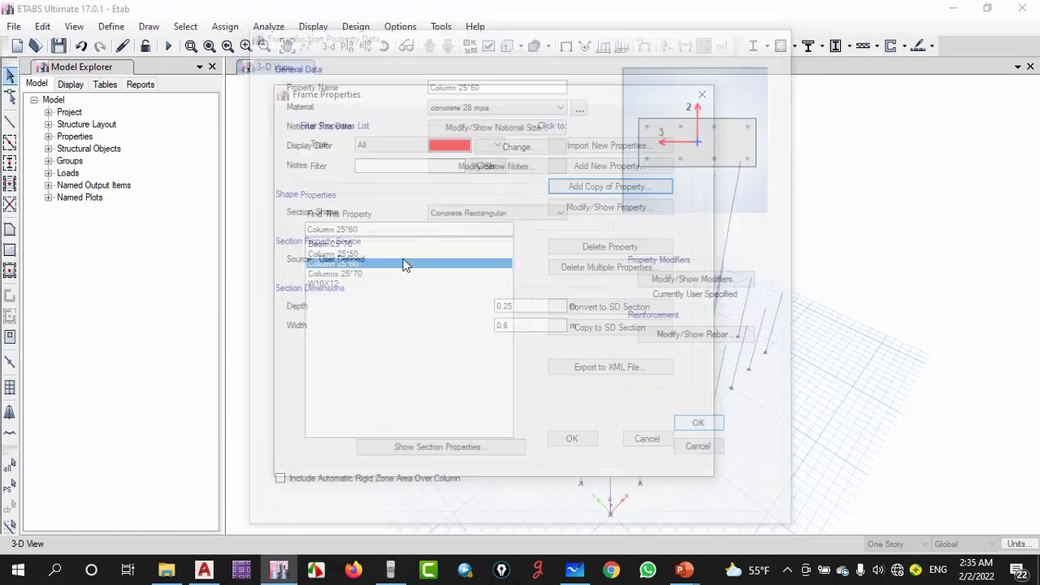
Select the Columns 25*70 section and bring up the calculator with a cleared display, placed clear of the properties list
click(359, 274)
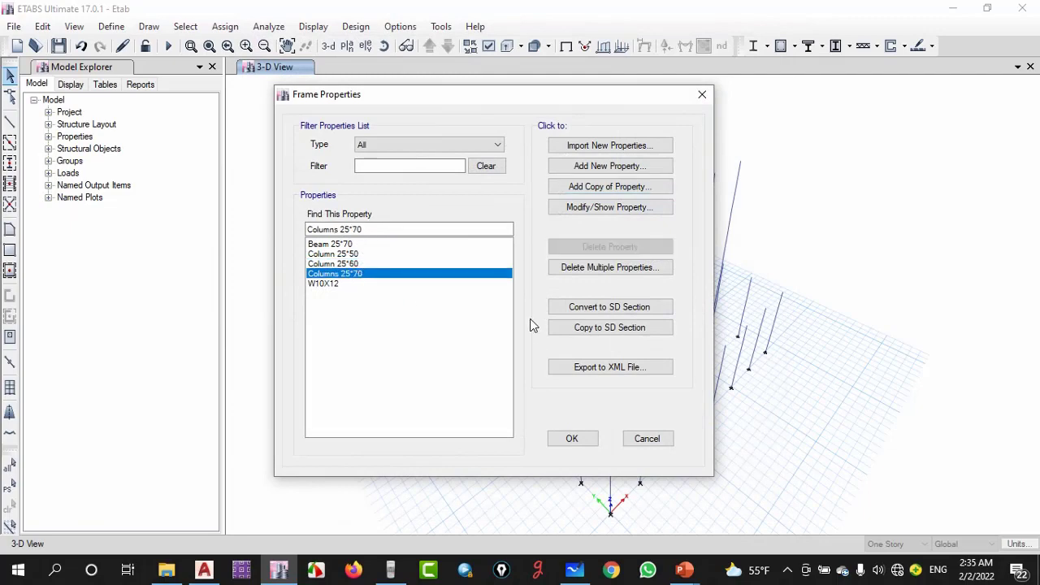
click(390, 570)
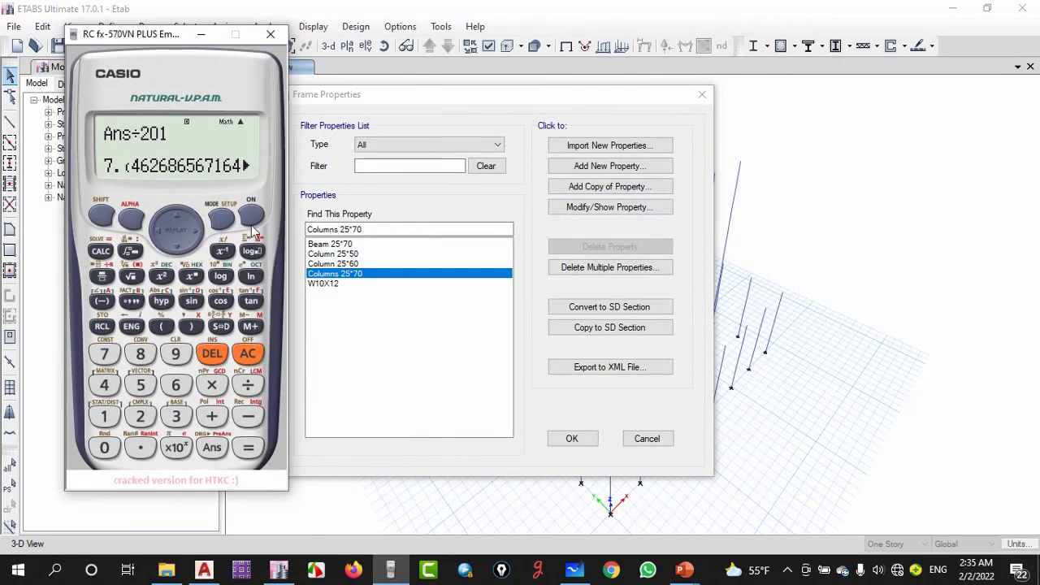
click(257, 220)
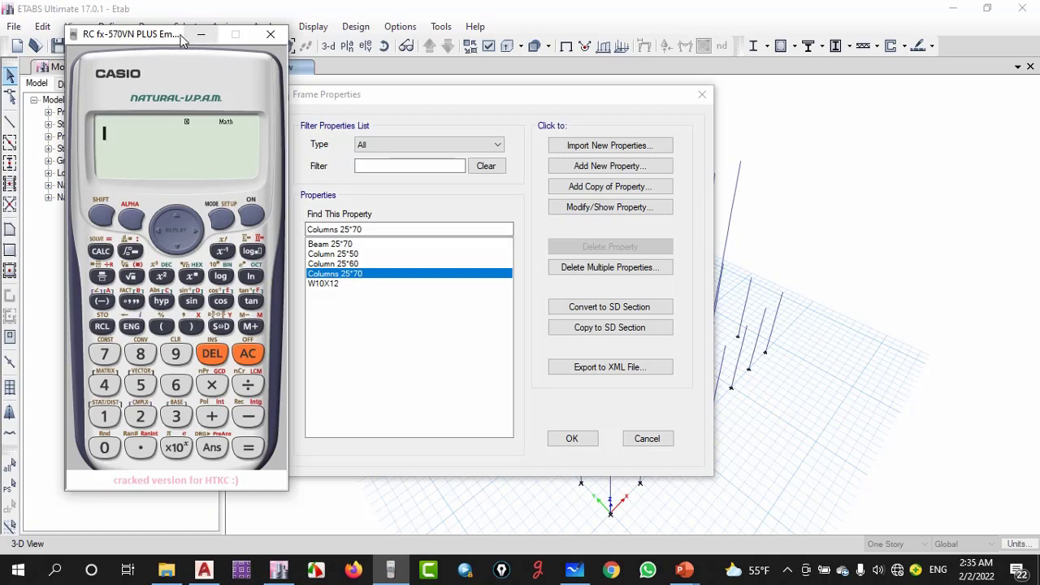
drag(174, 36, 159, 54)
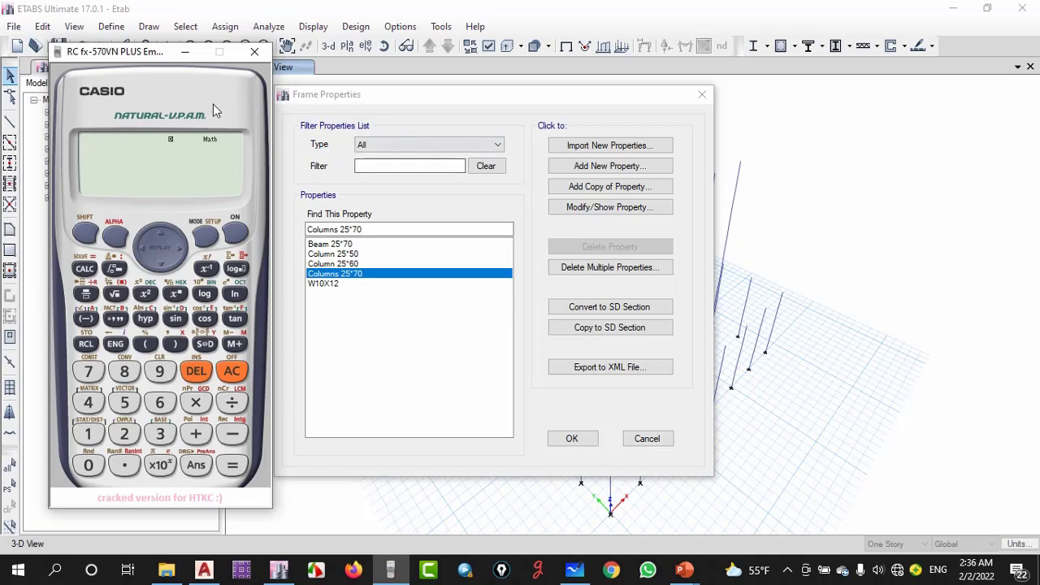
mouse_move(160, 52)
mouse_down()
mouse_move(146, 54)
mouse_move(155, 55)
mouse_up()
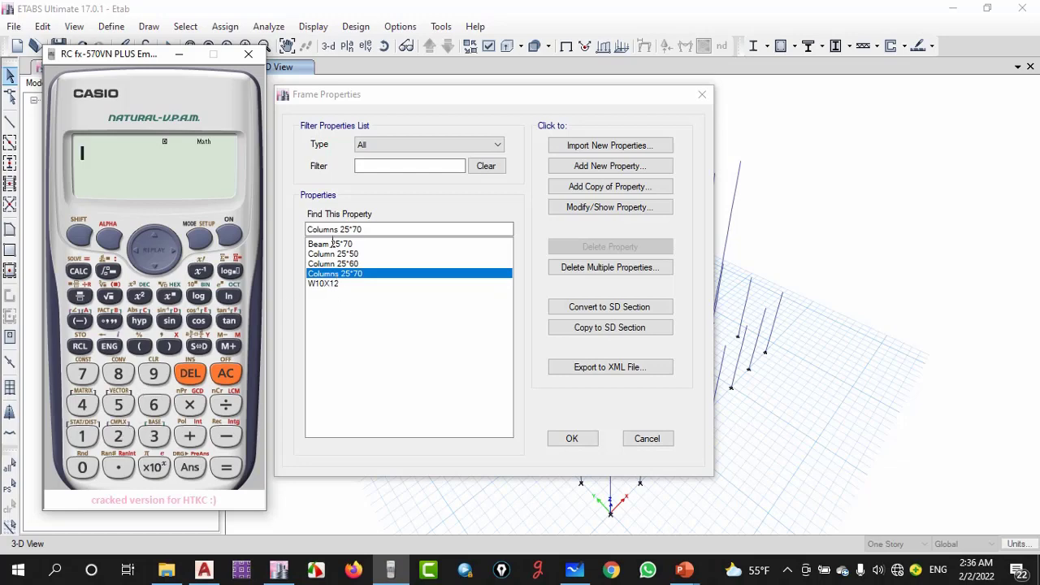
Copy the Columns 25*70 section, set the copy's width to 0.8 m and name it Column 25*80
click(379, 278)
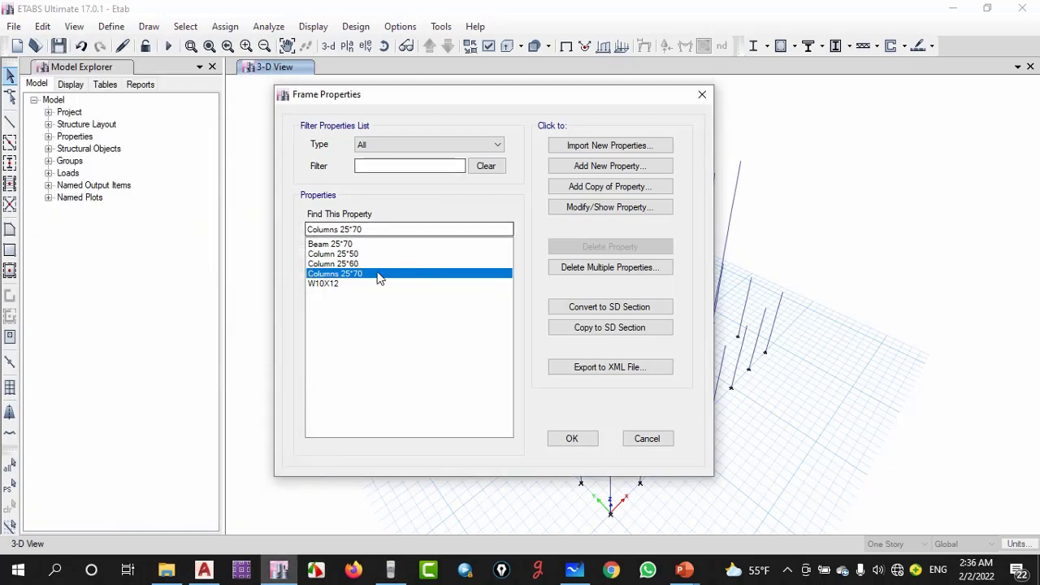
click(582, 186)
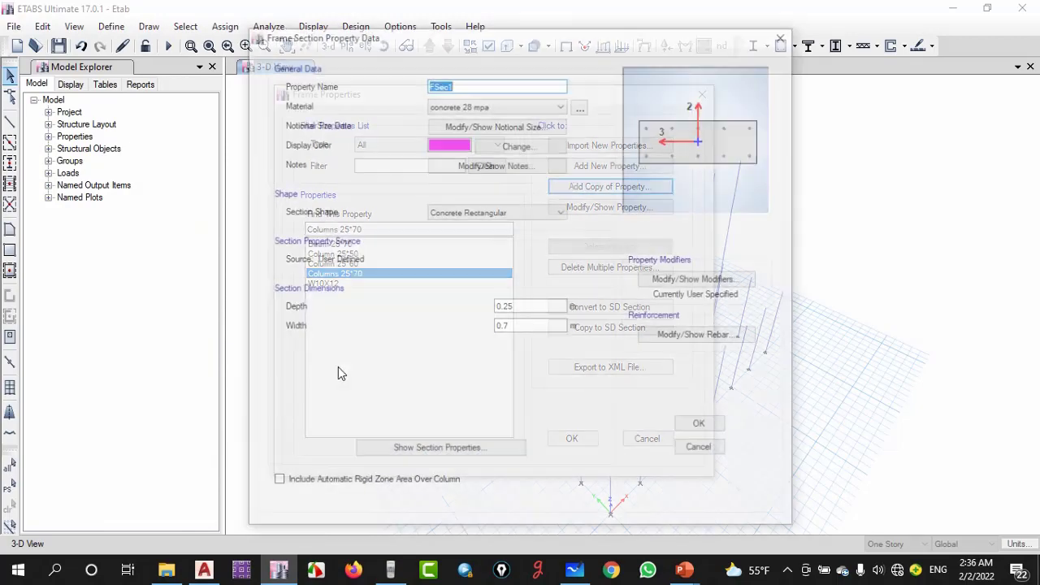
click(512, 326)
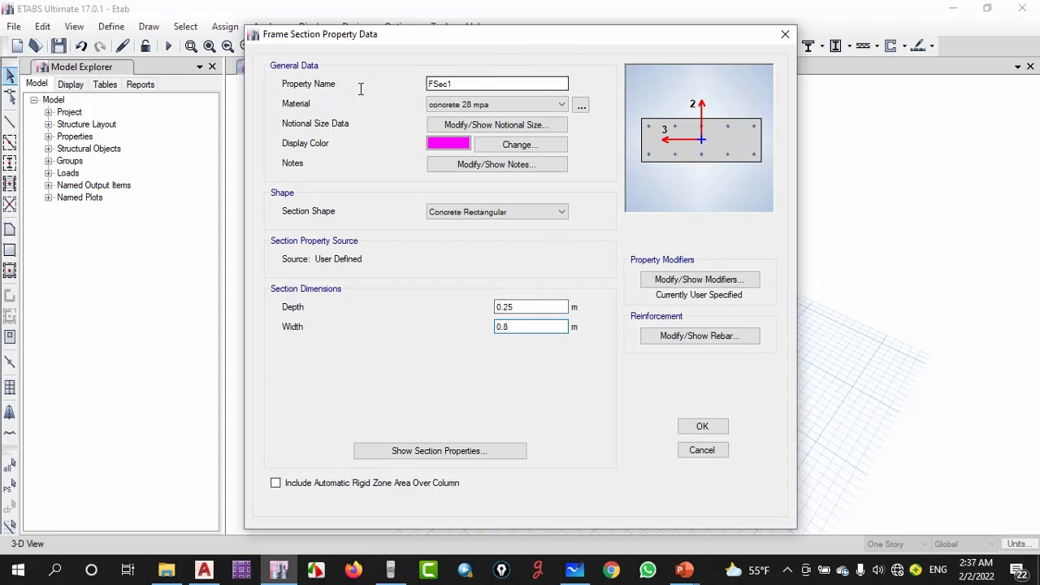
double_click(488, 82)
text(Column 25*50)
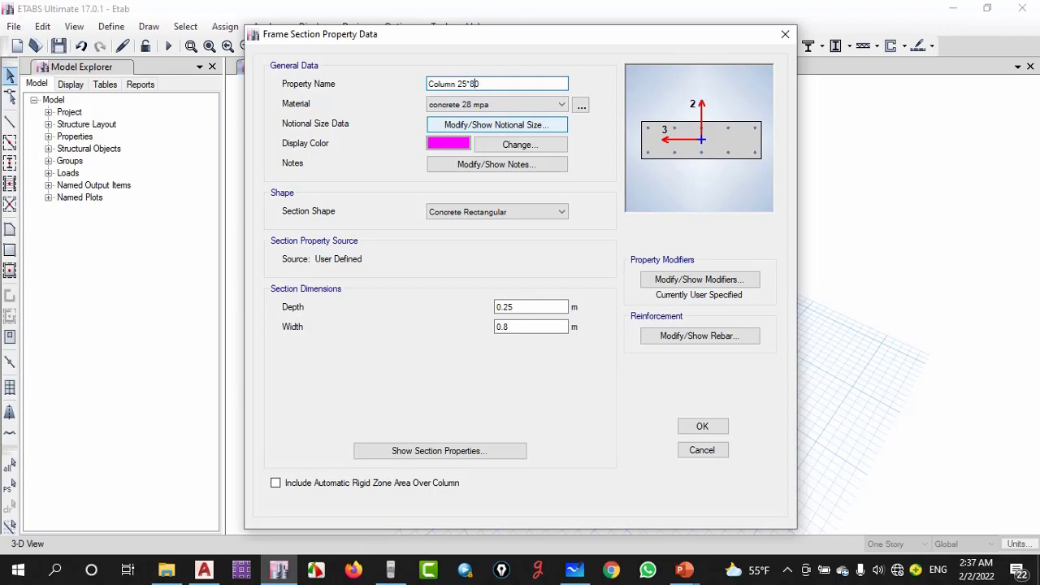
Switch to the calculator and compute 250 × 800 × 0.01 for the new column's steel area
click(390, 569)
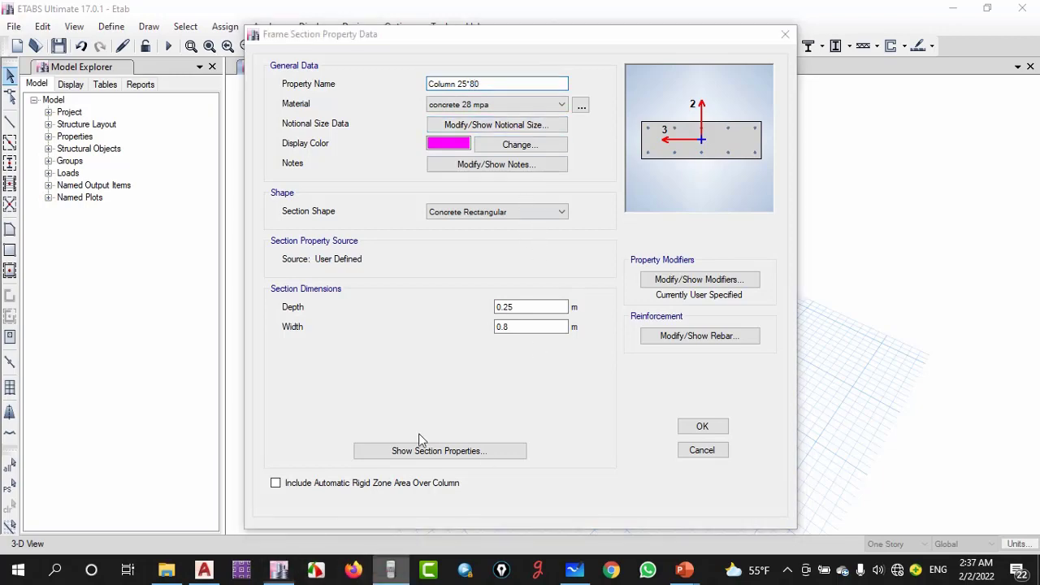
click(118, 436)
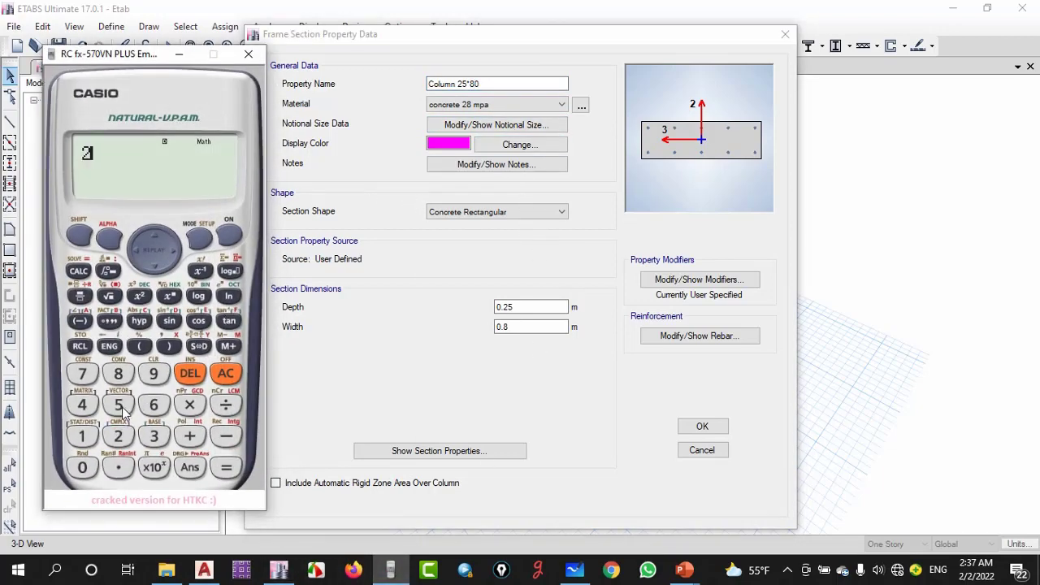
click(119, 405)
click(82, 468)
click(189, 405)
click(118, 374)
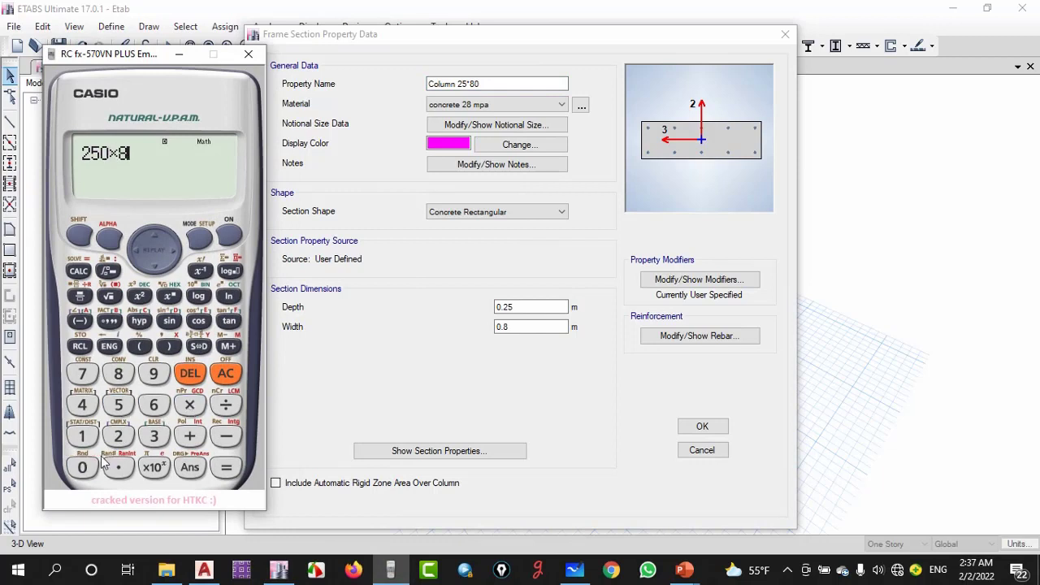
click(82, 467)
click(82, 467)
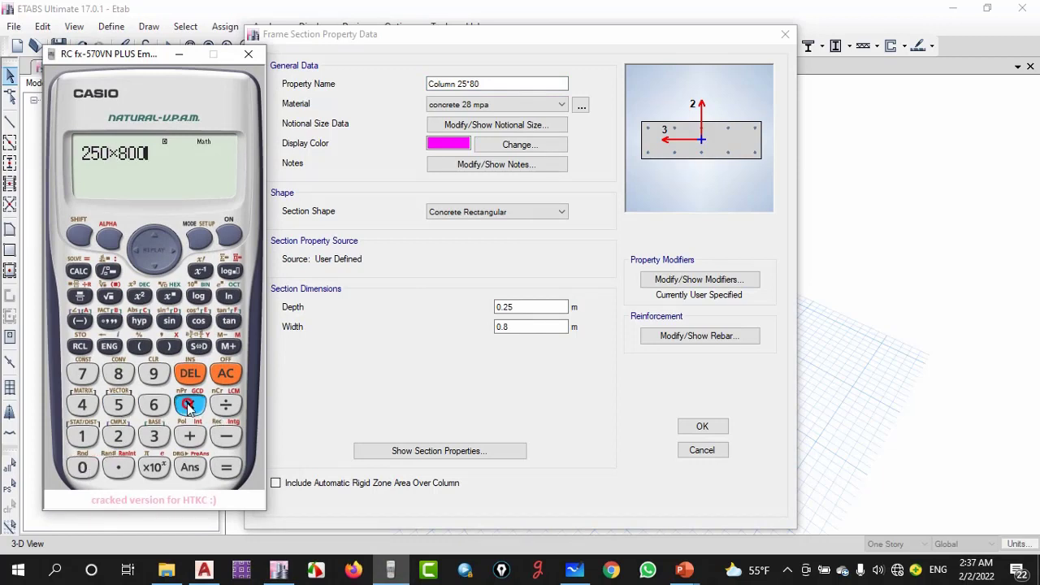
click(189, 405)
click(118, 468)
click(82, 467)
click(82, 437)
click(226, 467)
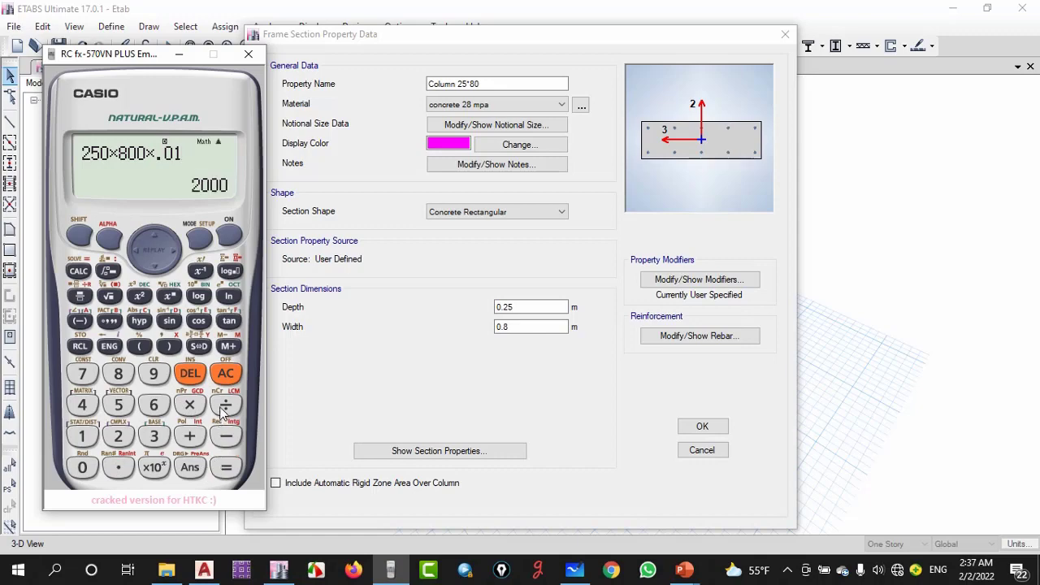
Divide the 250 × 800 section's steel area by 201, show the quotient as a decimal and put the calculator away
click(226, 405)
click(118, 436)
click(82, 468)
click(82, 437)
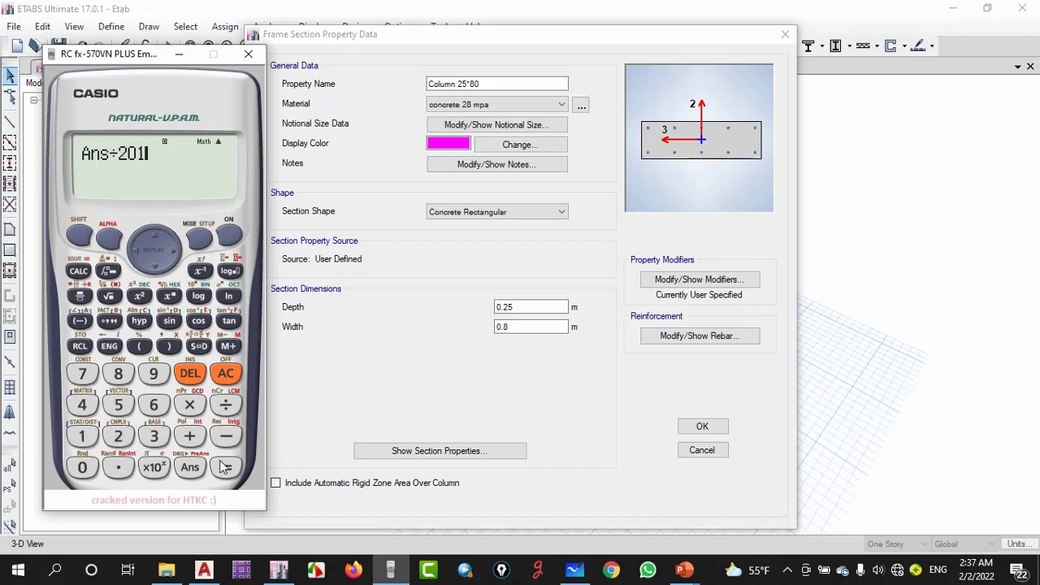
click(224, 467)
click(204, 349)
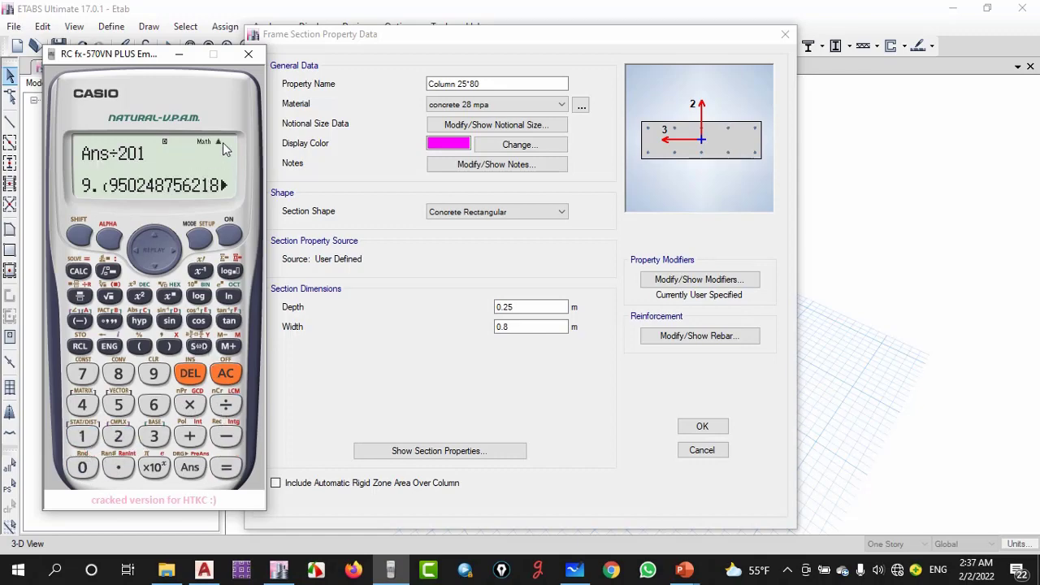
click(179, 54)
click(390, 569)
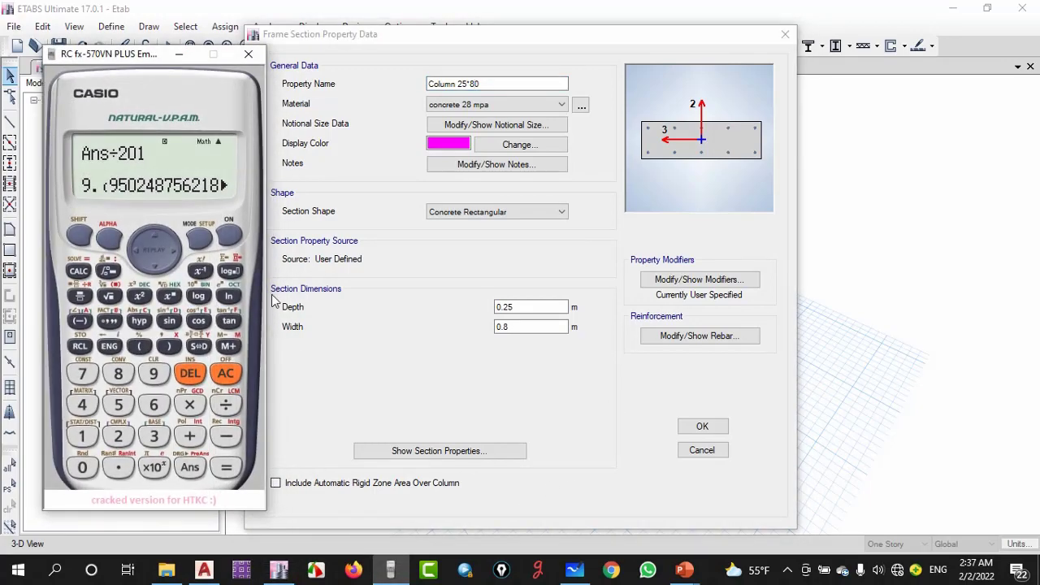
click(179, 53)
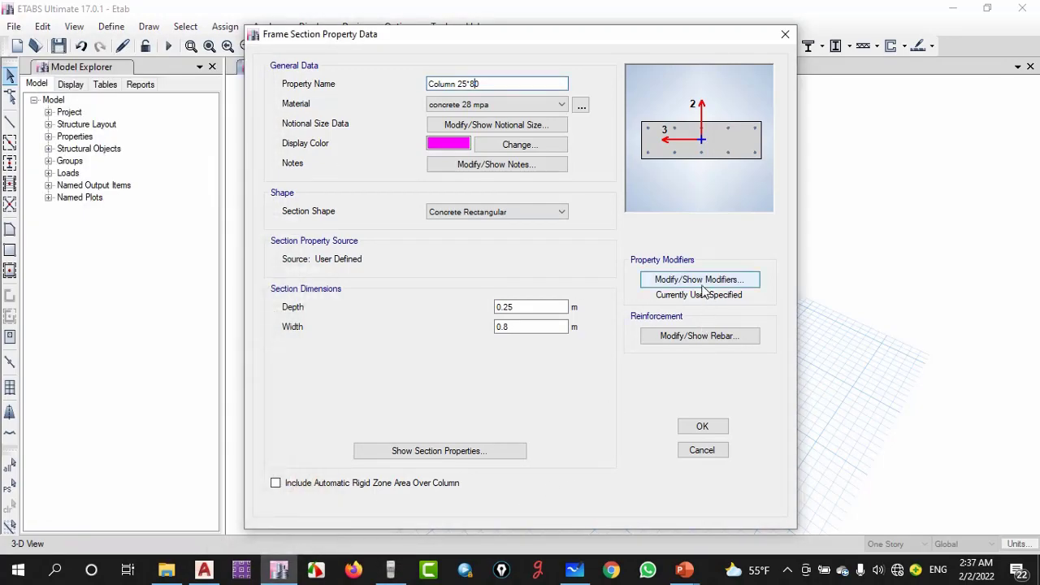
Review the Column 25*80 reinforcement data, keep the copied bar layout and save the section
click(699, 336)
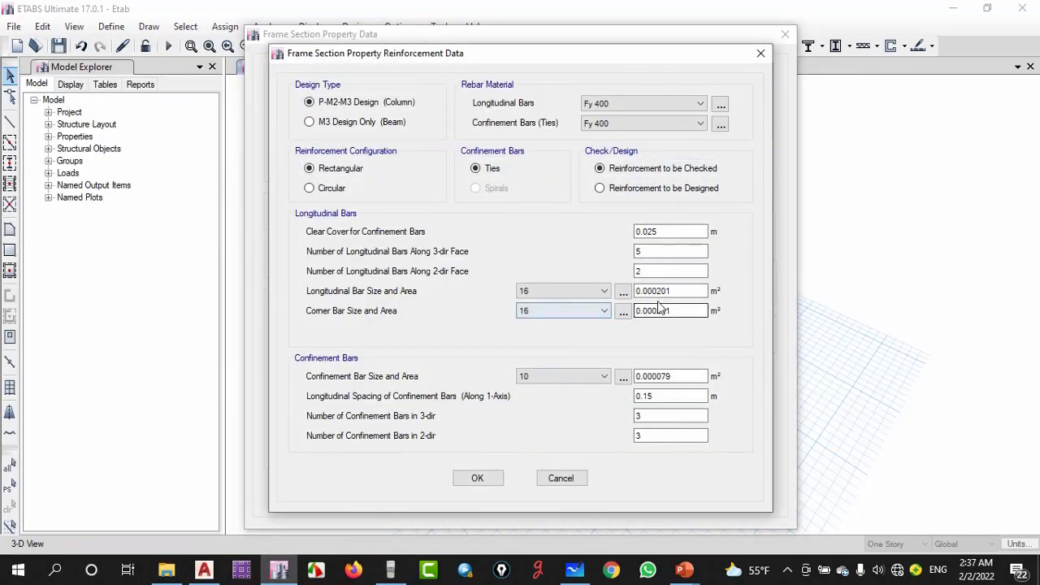
click(486, 479)
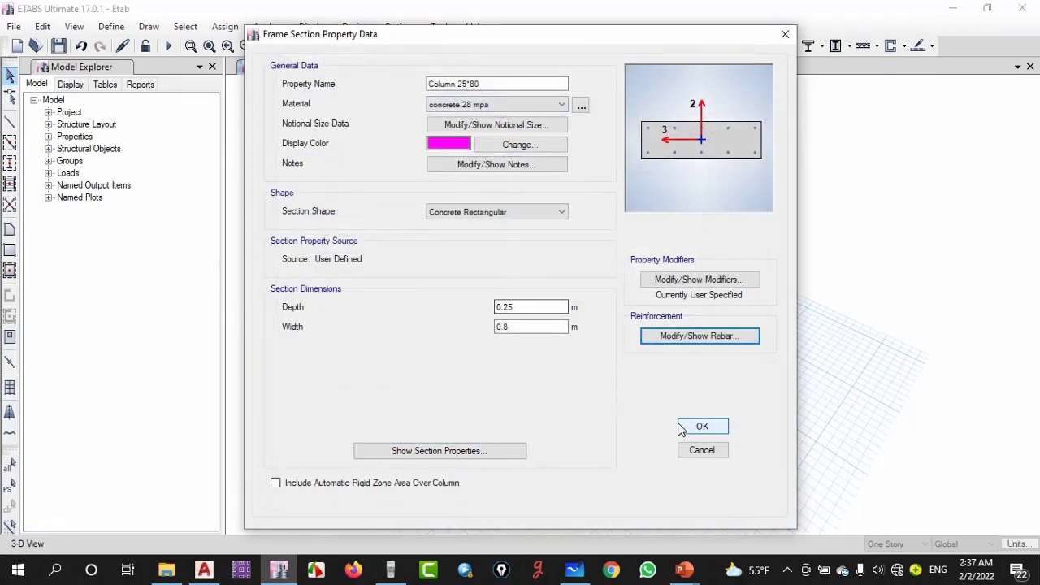
click(683, 428)
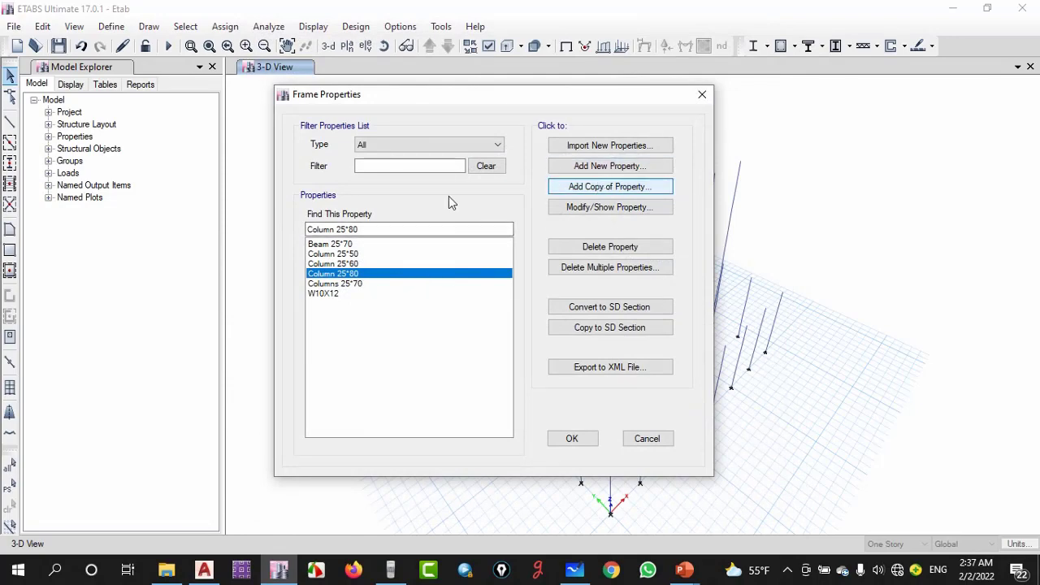
Copy the Column 25*80 section, name the copy Column 25*90 and set its width to 0.9 m
key(Return)
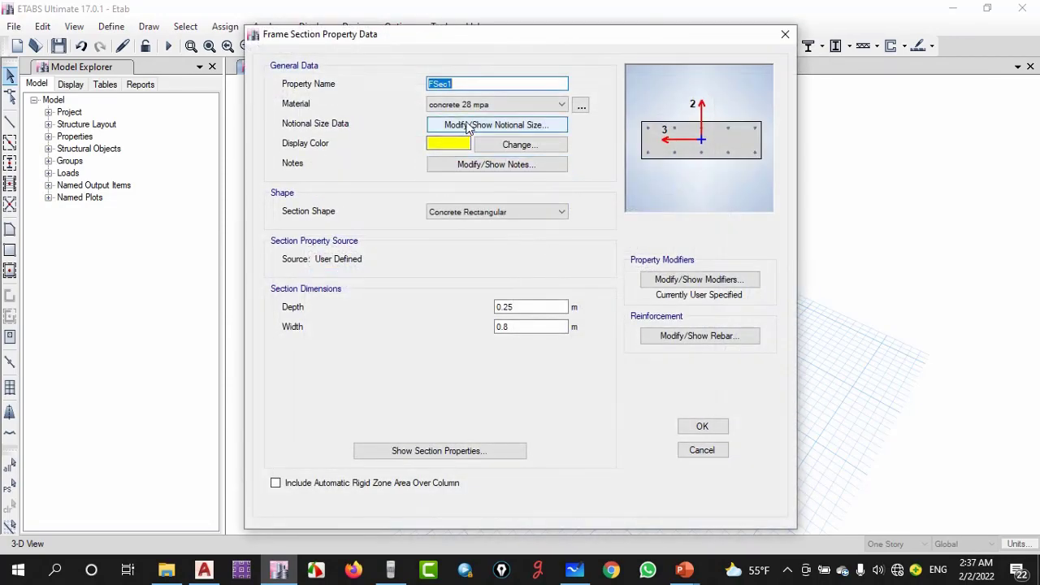
text(Column 25*50)
click(505, 167)
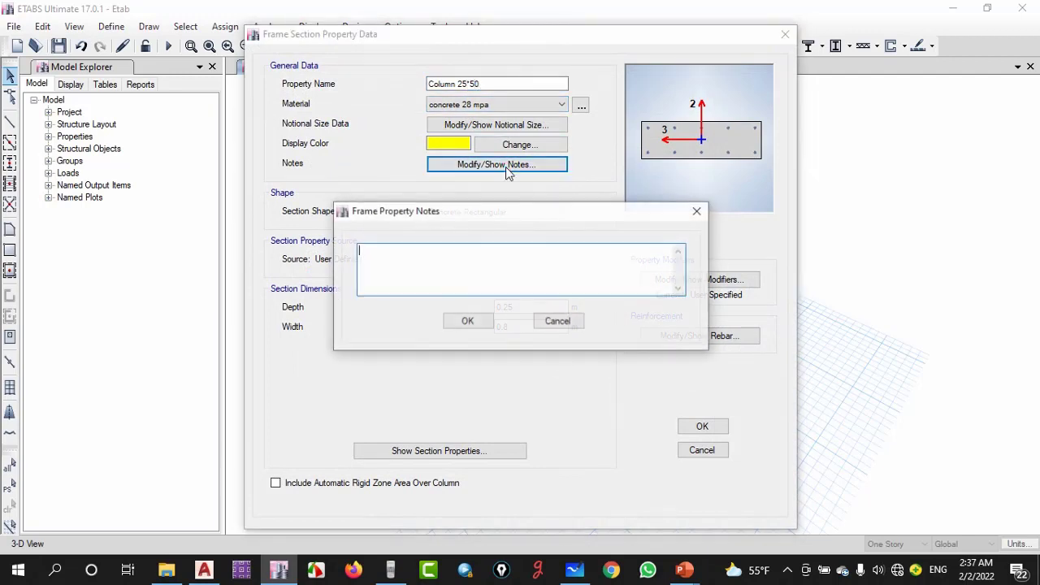
text(9)
click(698, 210)
click(478, 84)
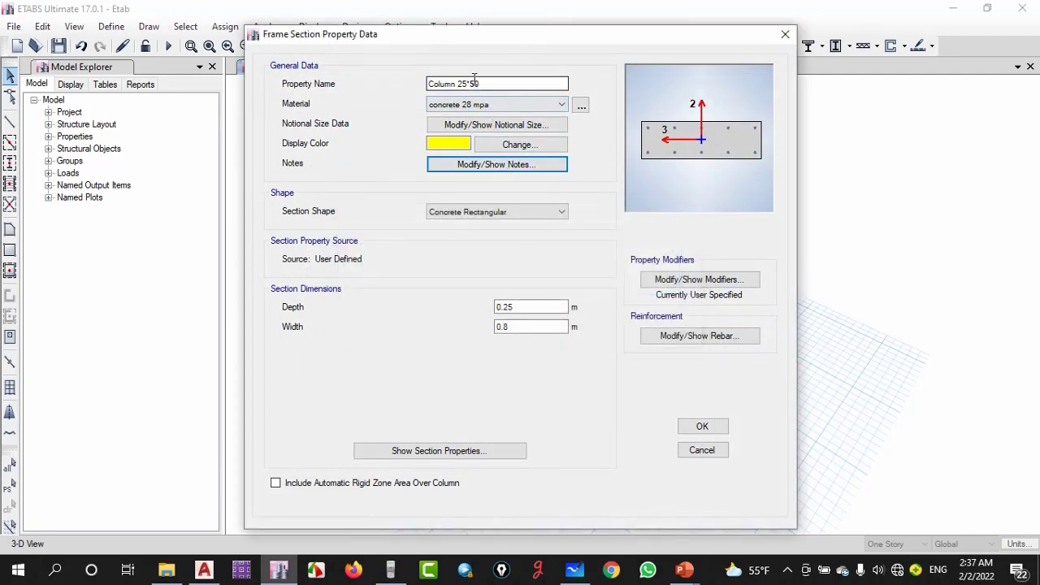
text(9)
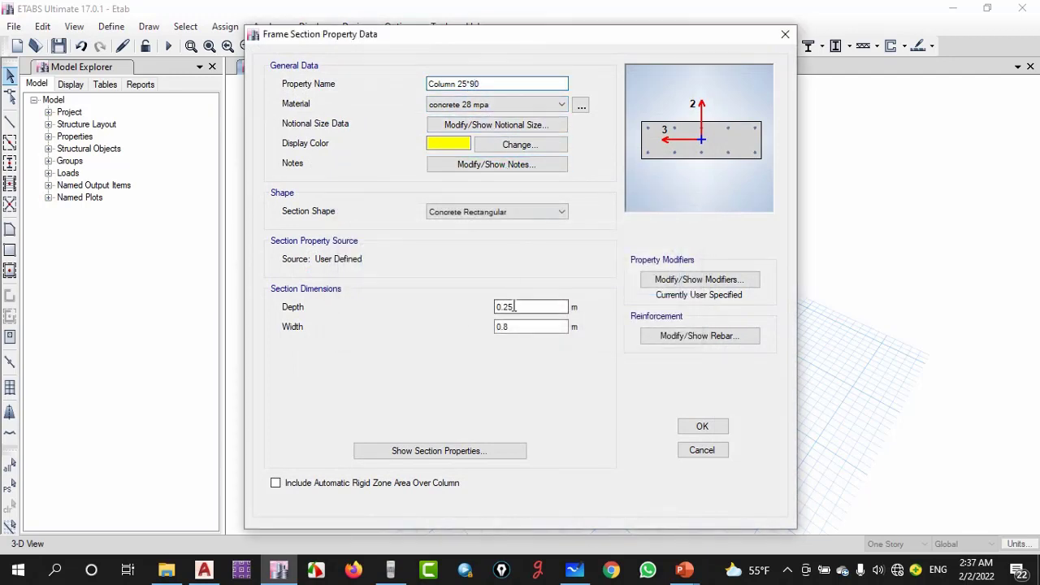
click(517, 327)
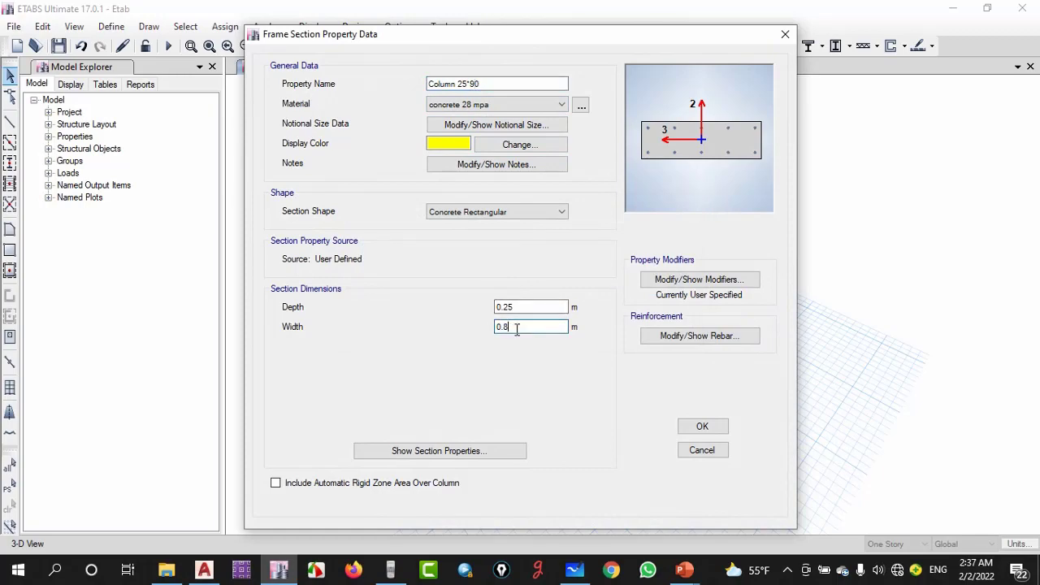
Set Column 25*90 to 6 longitudinal bars along the 3-dir face and save the section
click(692, 338)
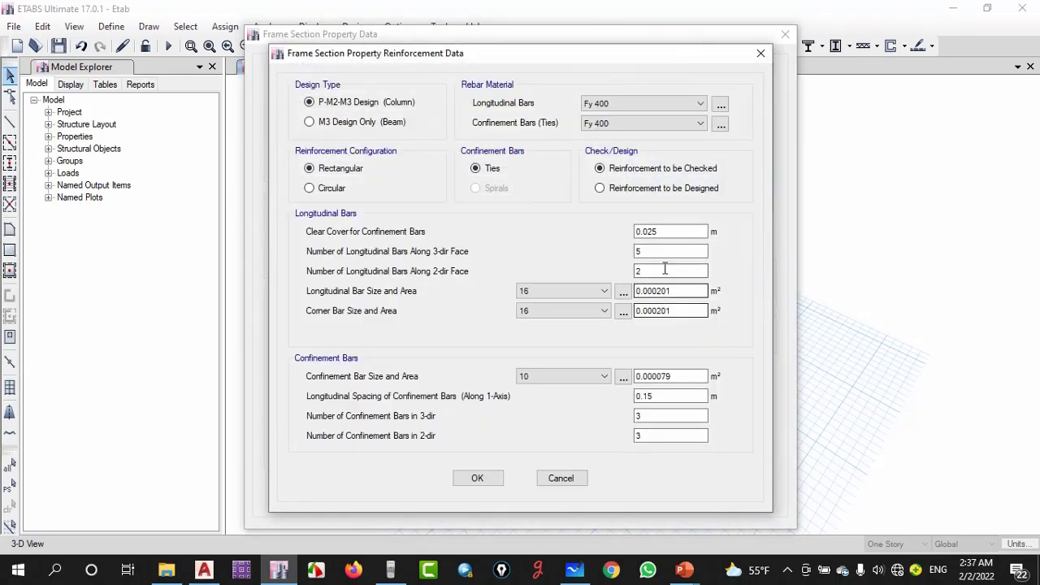
double_click(665, 252)
text(6)
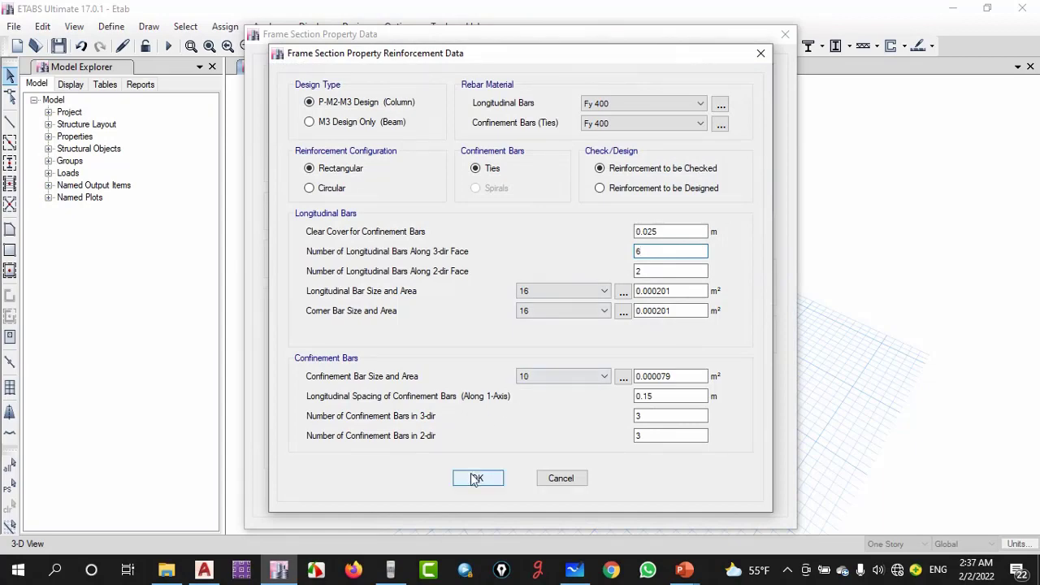
click(477, 478)
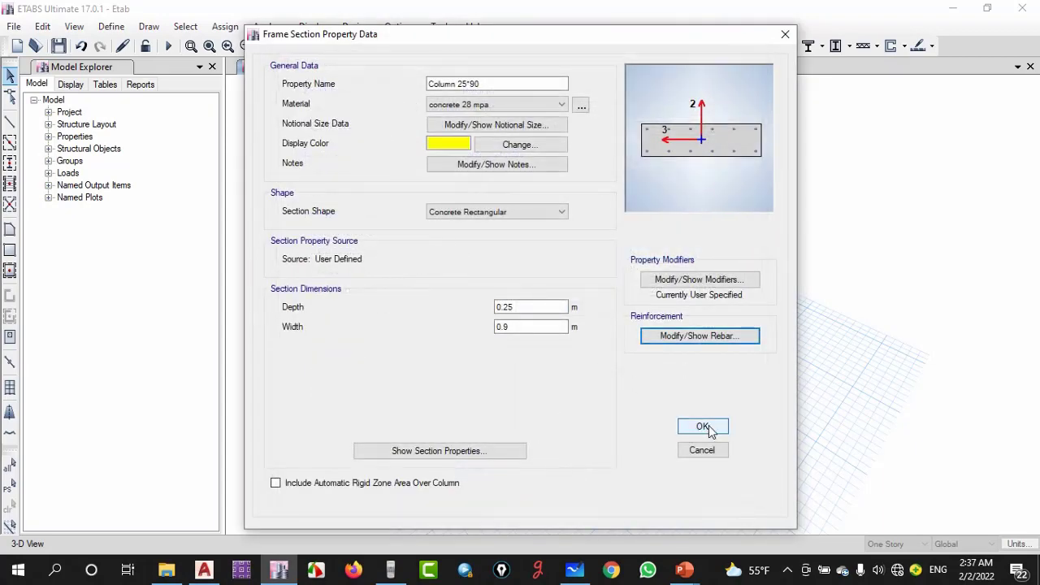
click(704, 427)
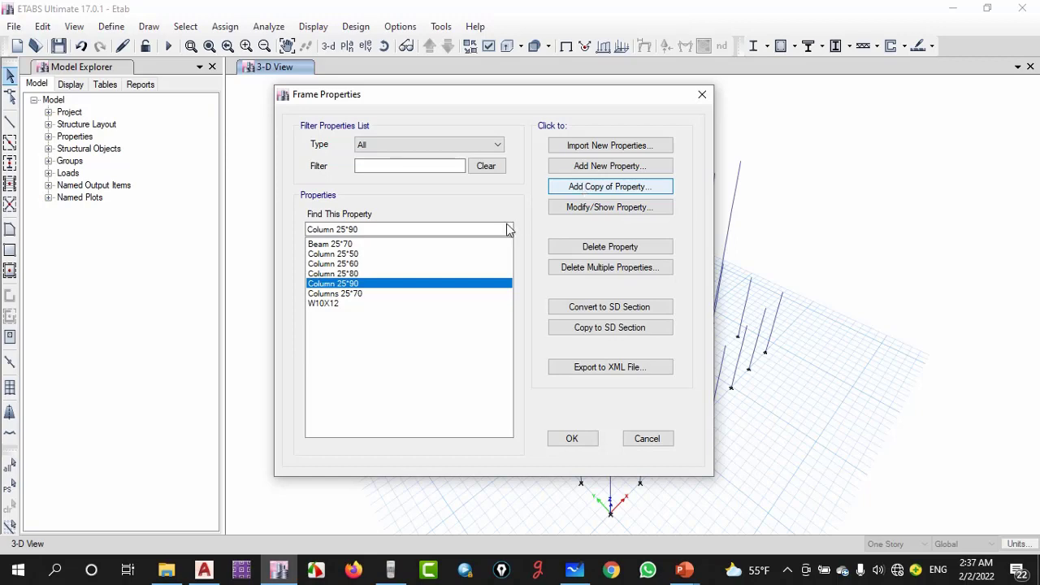
Copy the Column 25*90 section, name the copy Column 25*100 and replace its width value
click(610, 186)
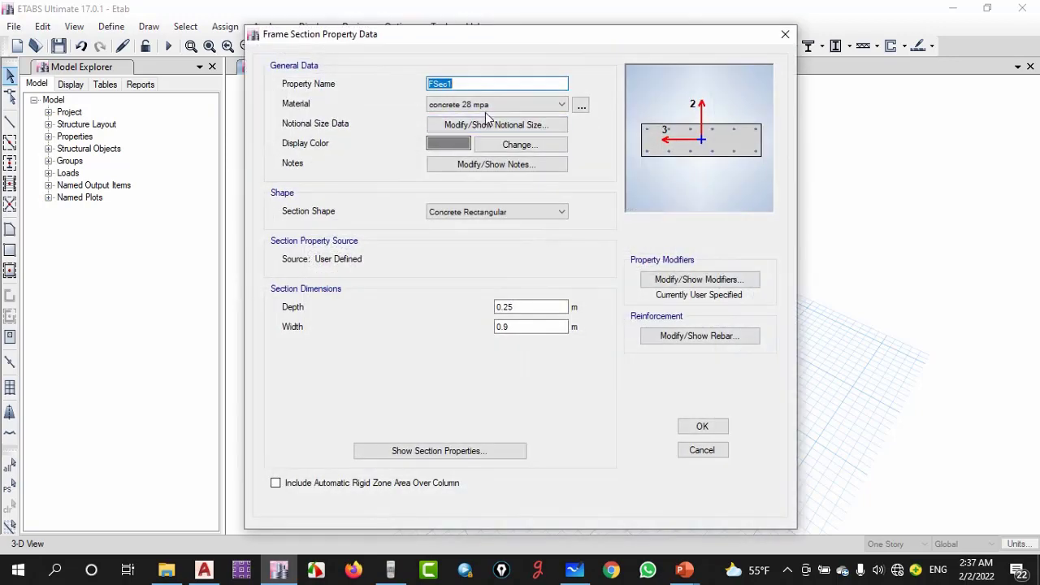
text(Column 25*50)
key(Left)
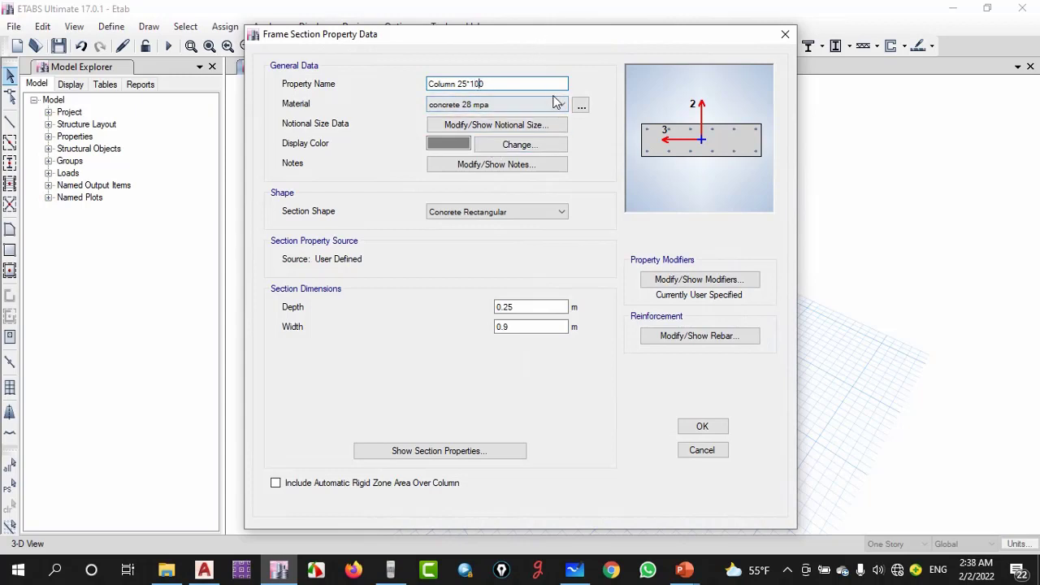
click(520, 326)
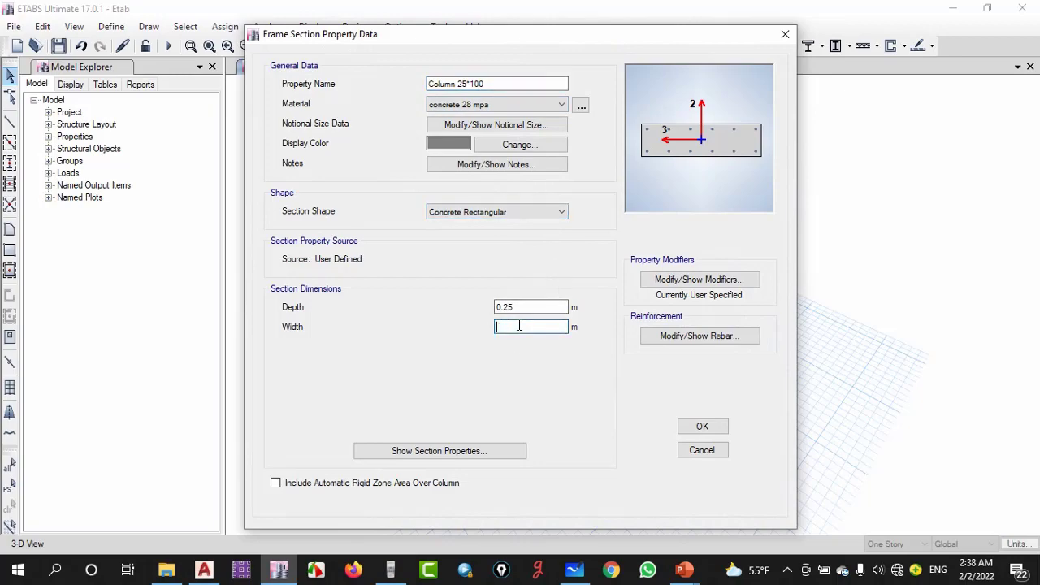
Open the Column 25*100 reinforcement data and compute 250 × 1000 × 0.01 in the calculator for its steel area
click(686, 340)
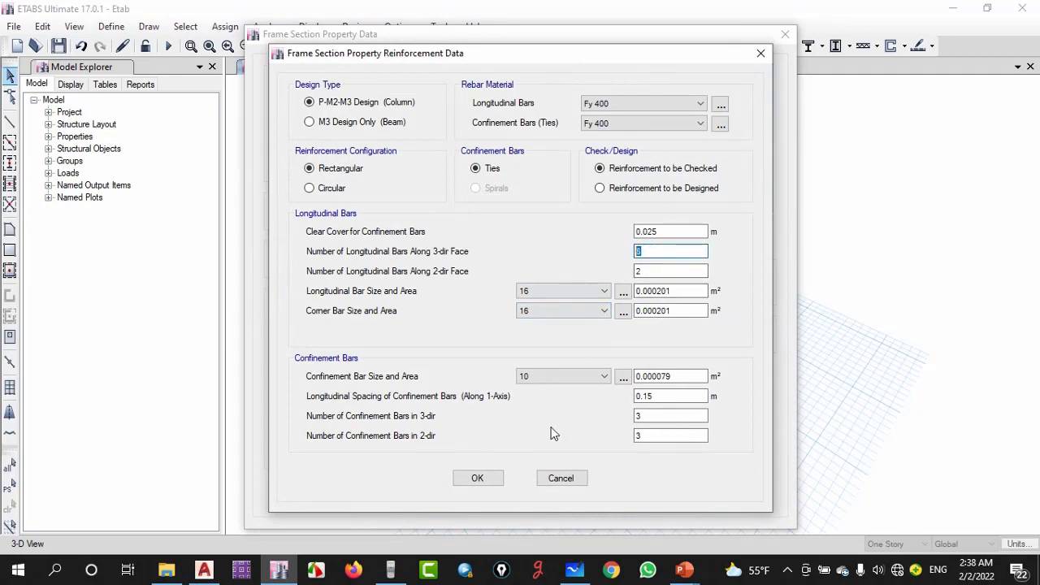
click(390, 571)
click(118, 437)
click(117, 404)
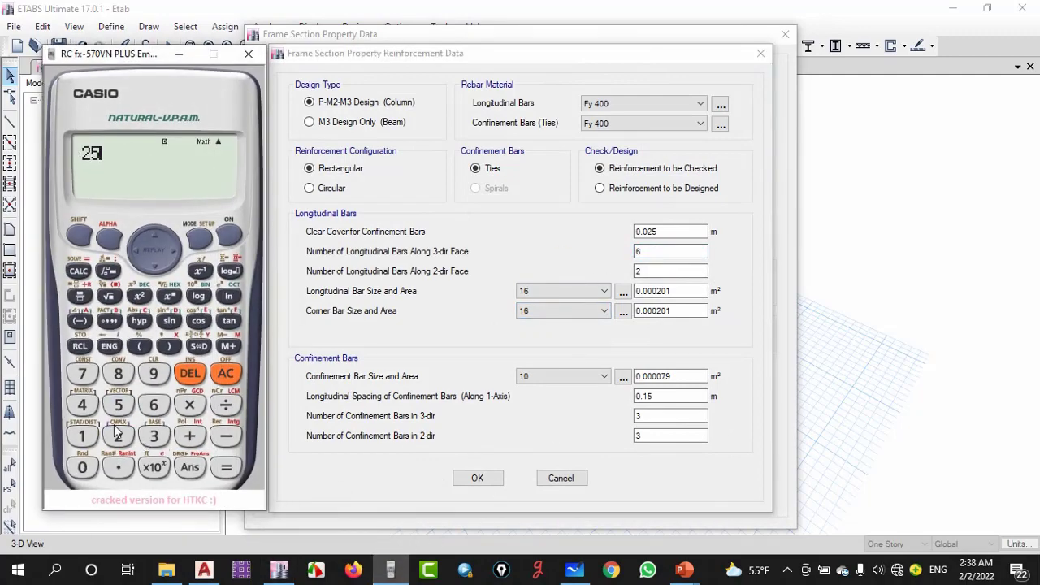
click(82, 467)
click(190, 404)
click(82, 436)
click(83, 468)
click(82, 467)
click(82, 467)
click(189, 405)
click(117, 467)
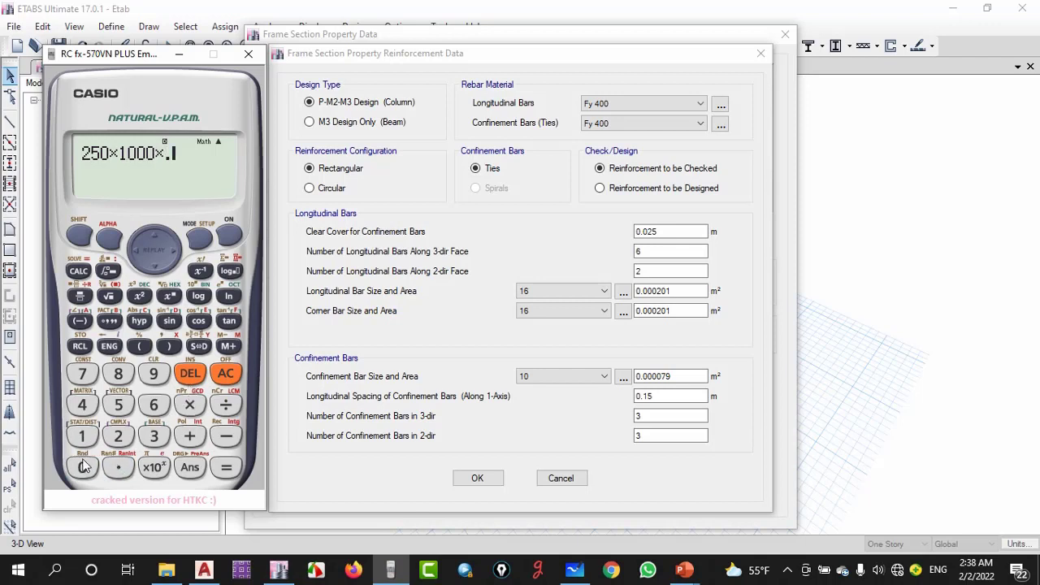
click(82, 467)
click(83, 437)
click(226, 468)
Divide the 250 × 1000 section's steel area by 201 and show the quotient as a decimal
click(226, 405)
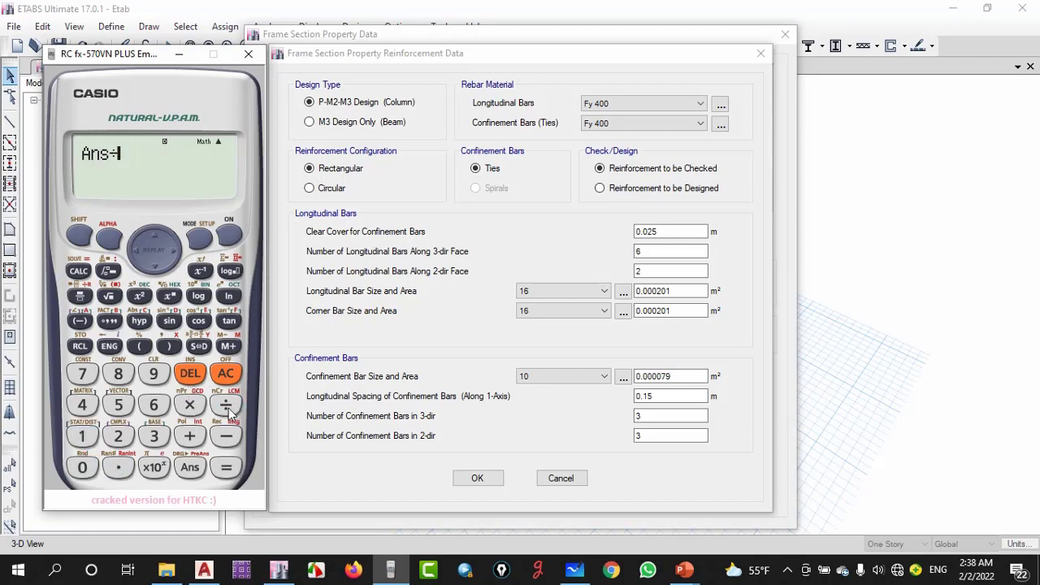
click(118, 436)
click(82, 468)
click(82, 437)
click(227, 467)
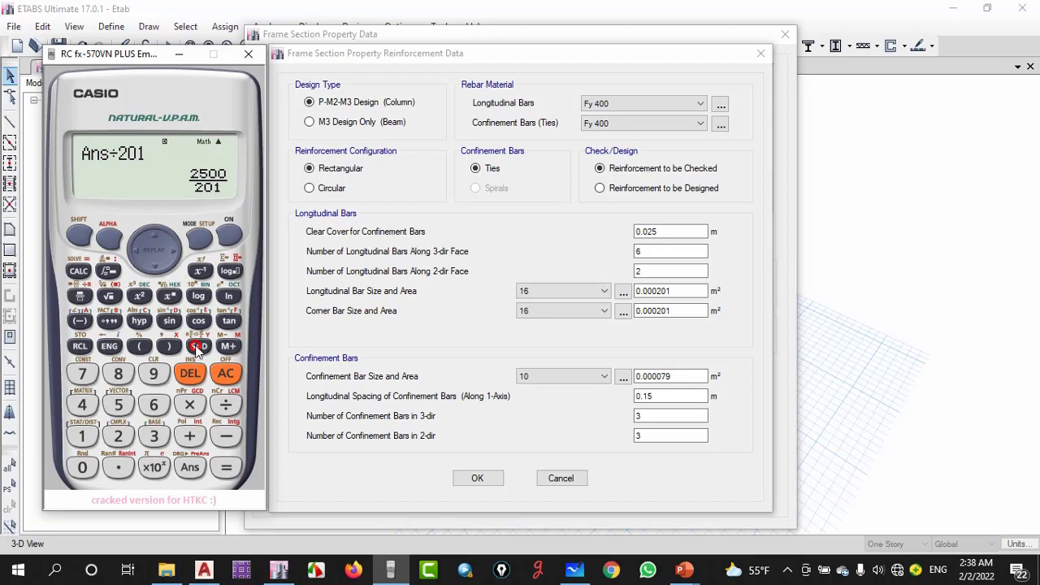
click(198, 346)
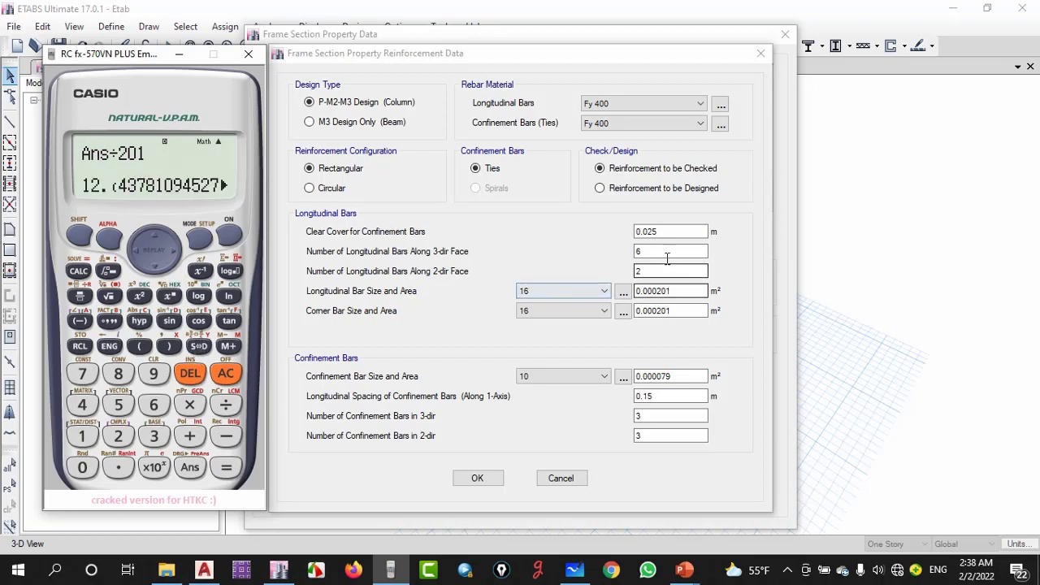
Set Column 25*100 to 7 longitudinal bars along the 3-dir face and save the section
click(562, 252)
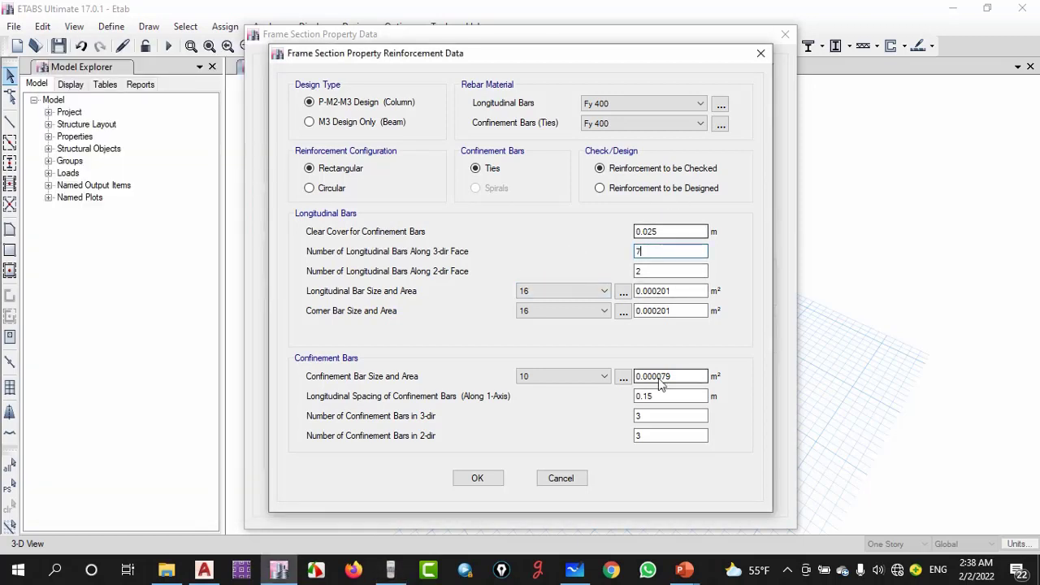
click(478, 478)
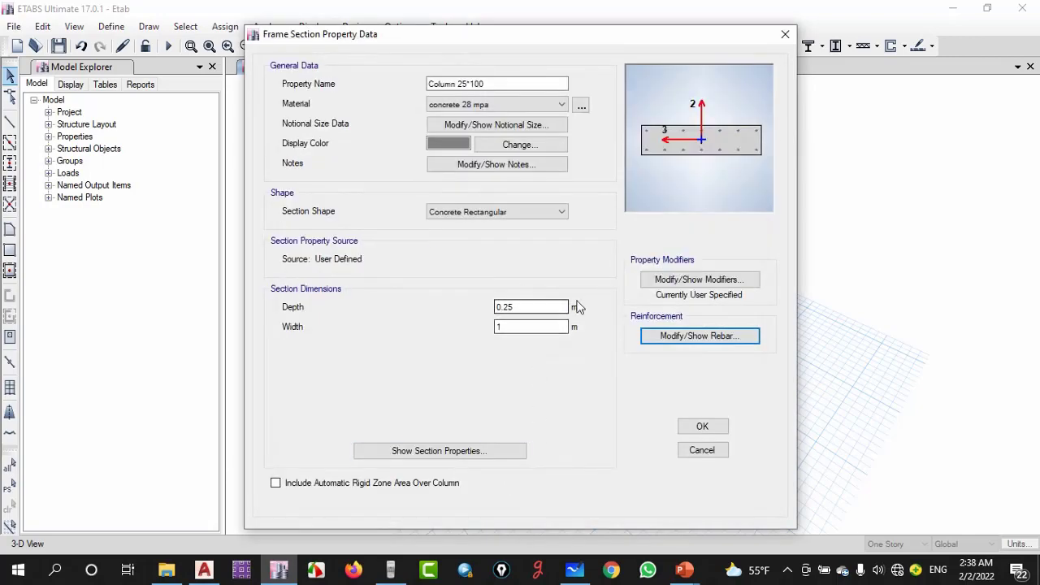
click(703, 427)
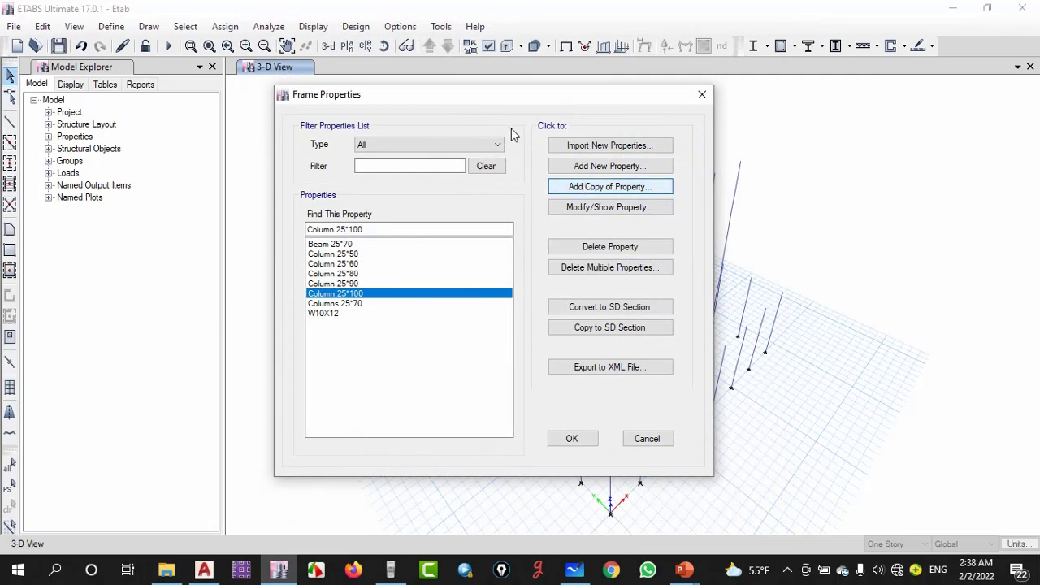
Copy the Column 25*100 section, name the copy Column 25*110 and set its width to 1.1 m
click(610, 186)
double_click(497, 84)
text(Column 25*50)
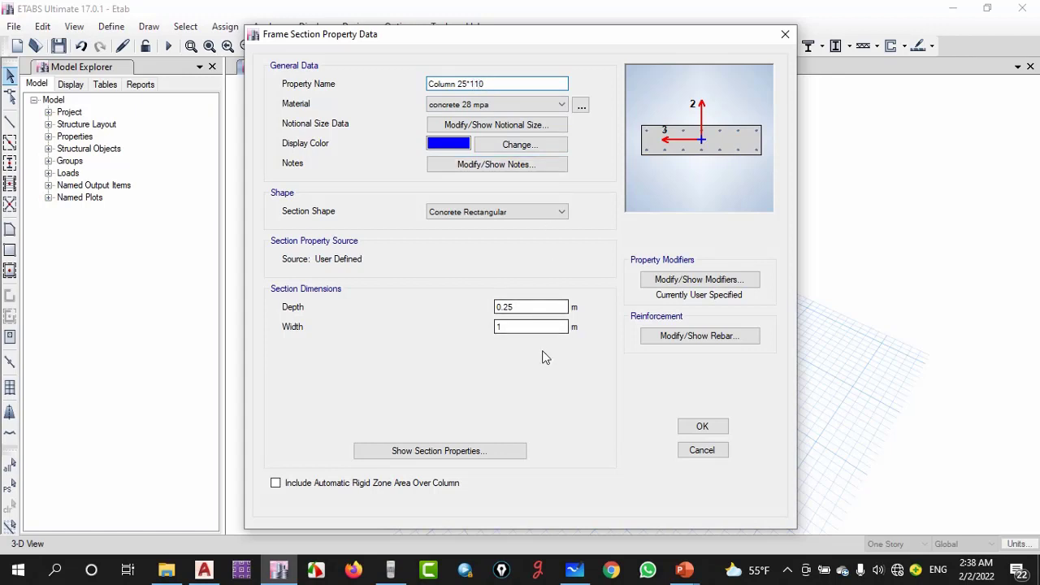
click(510, 327)
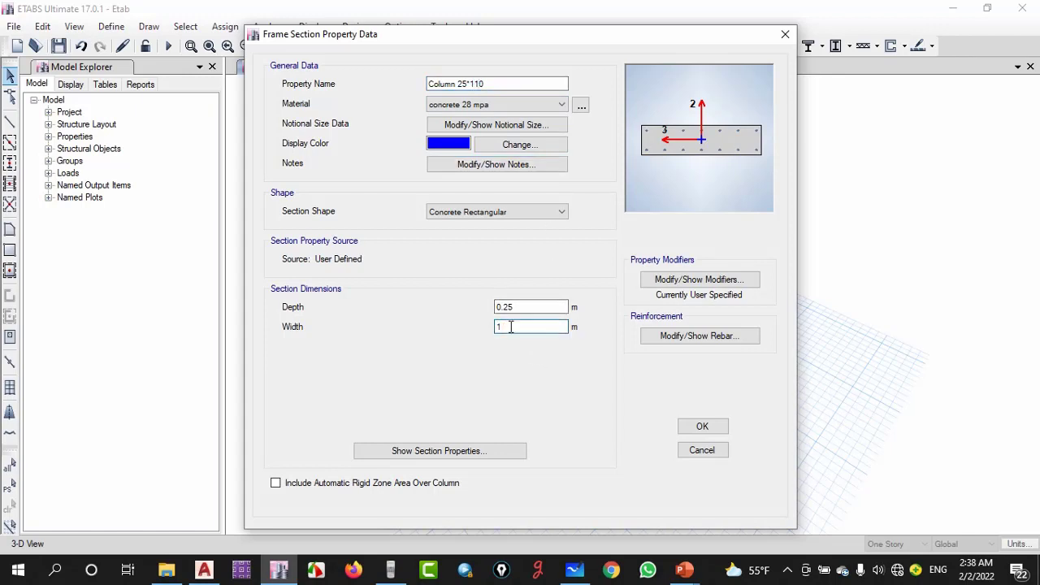
Open the Column 25*110 reinforcement data and compute 250 × 1100 × 0.01 in the calculator for its steel area
click(691, 338)
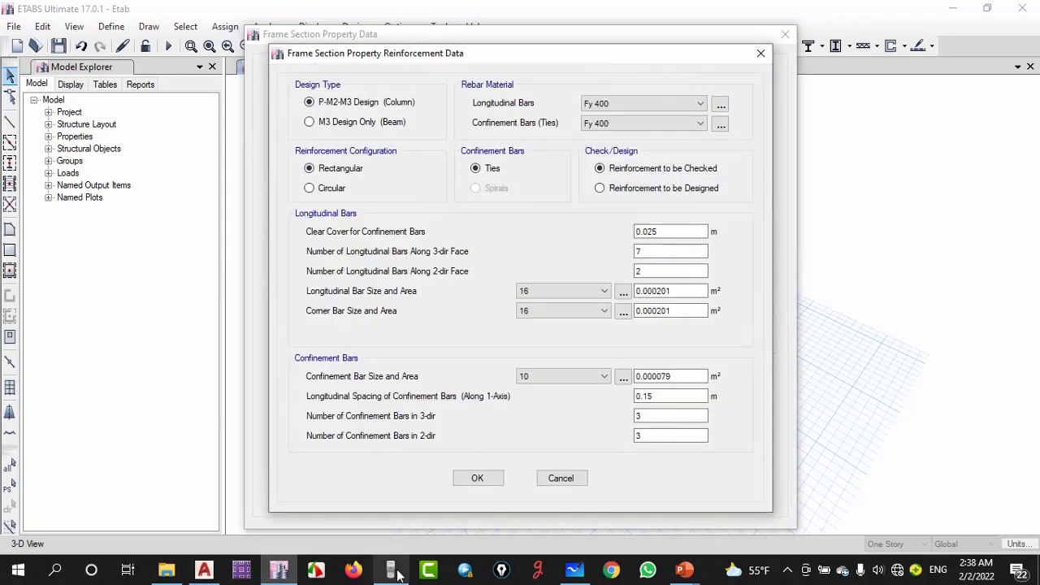
key(alt+Tab)
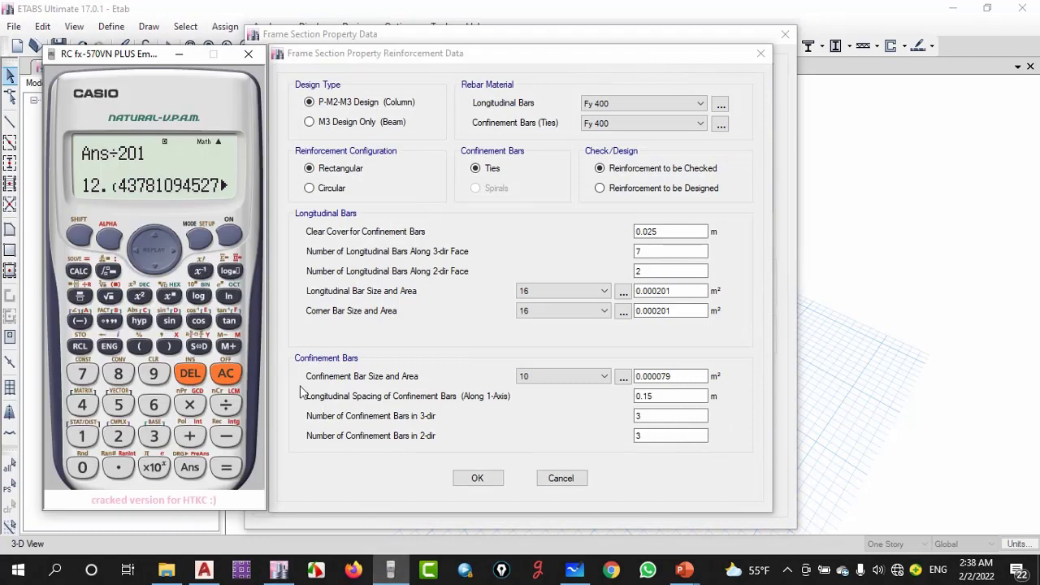
click(117, 437)
click(118, 405)
click(82, 467)
click(190, 405)
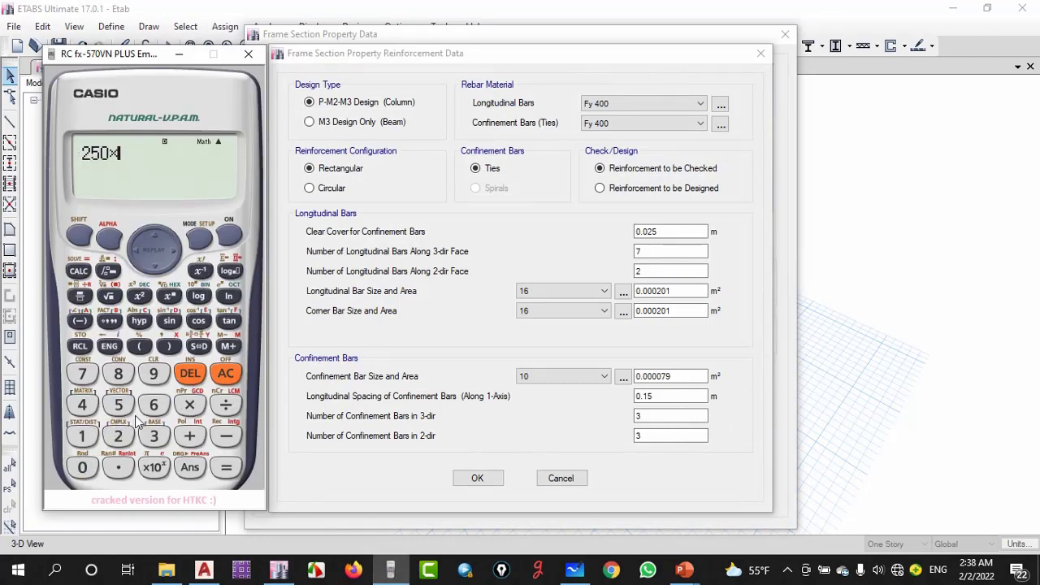
click(83, 437)
double_click(83, 467)
click(190, 405)
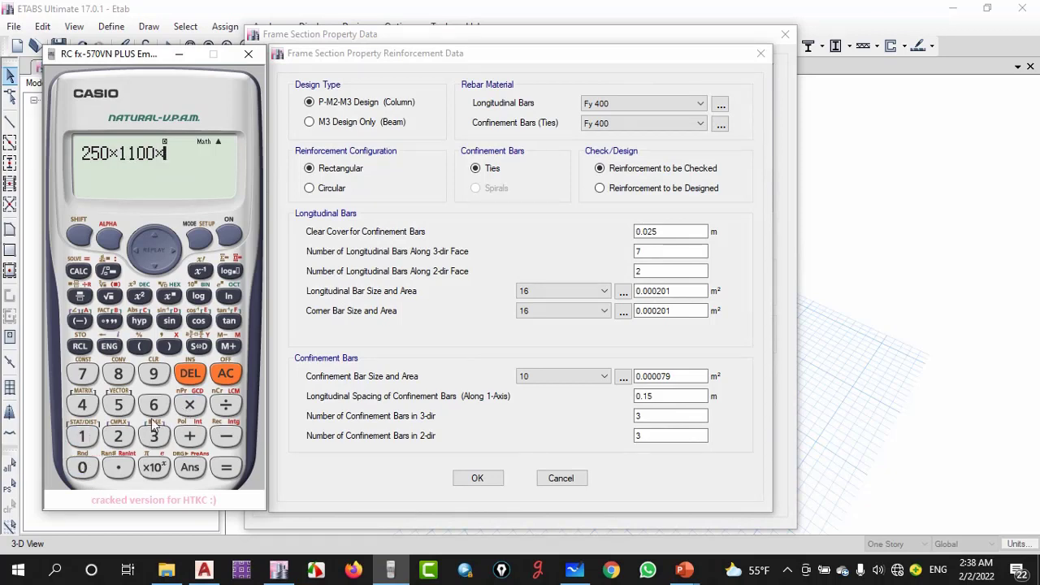
click(113, 469)
click(84, 466)
click(90, 436)
click(225, 467)
Divide the 250 × 1100 section's steel area by 201 as a decimal, and save Column 25*110 with its current bar counts
click(225, 405)
click(118, 437)
click(82, 467)
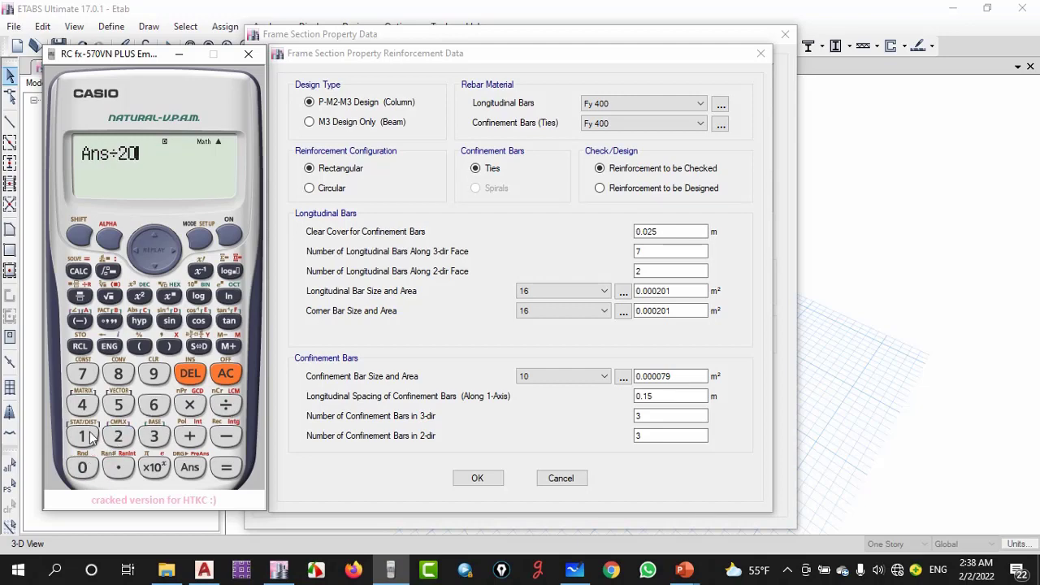
click(83, 436)
click(223, 467)
click(201, 346)
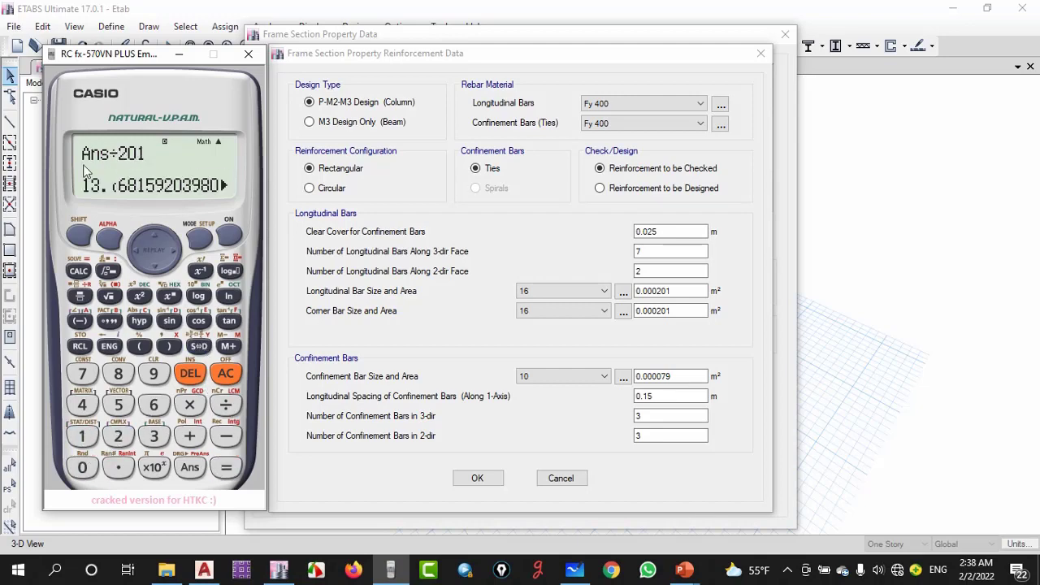
click(477, 478)
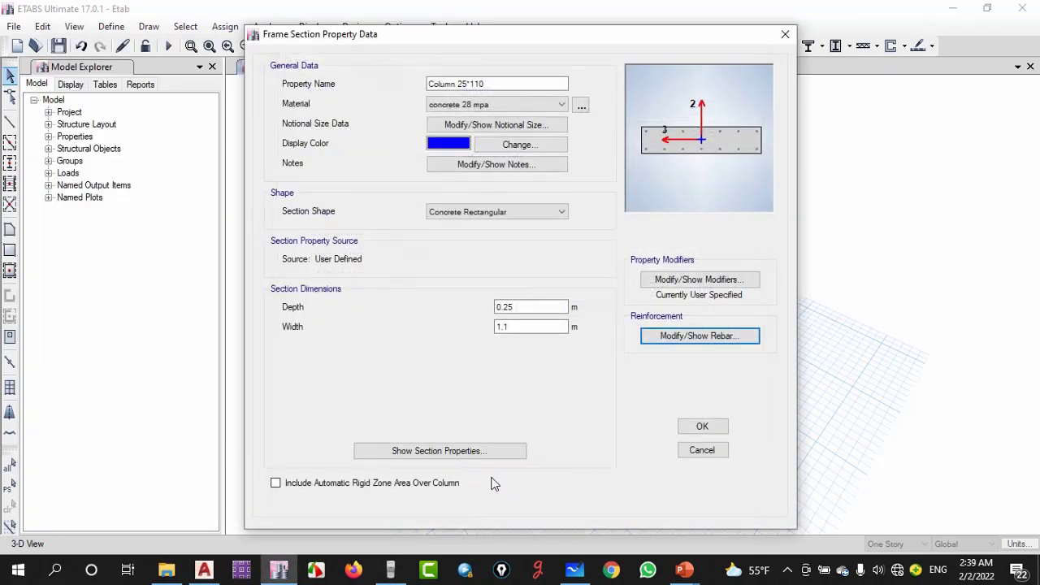
click(699, 426)
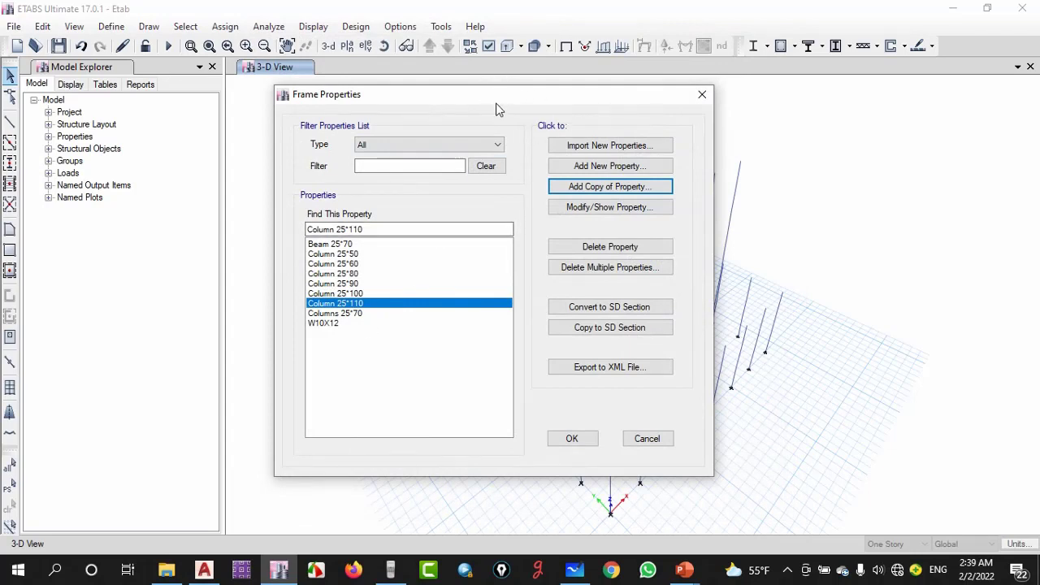
Copy the Column 25*110 section, name the copy Column 25*120 and set its width to 1.2 m
drag(494, 99, 522, 109)
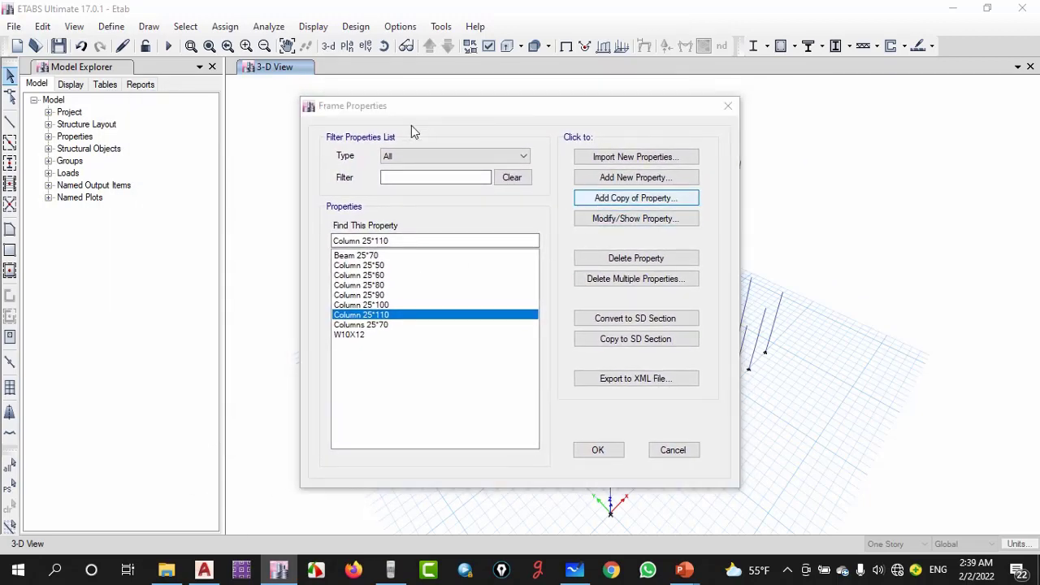
text(Column 25*50)
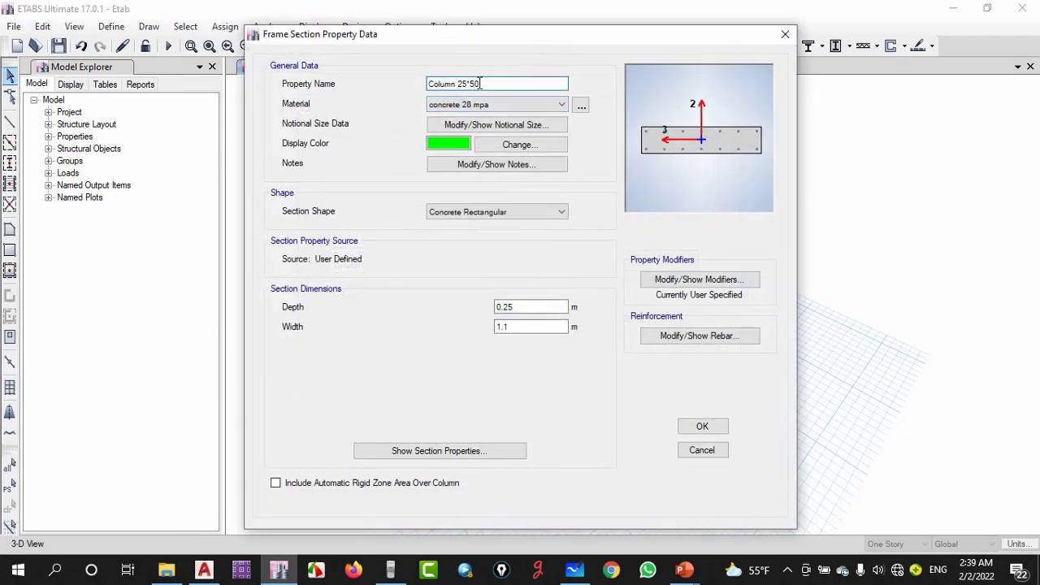
click(477, 84)
key(BackSpace)
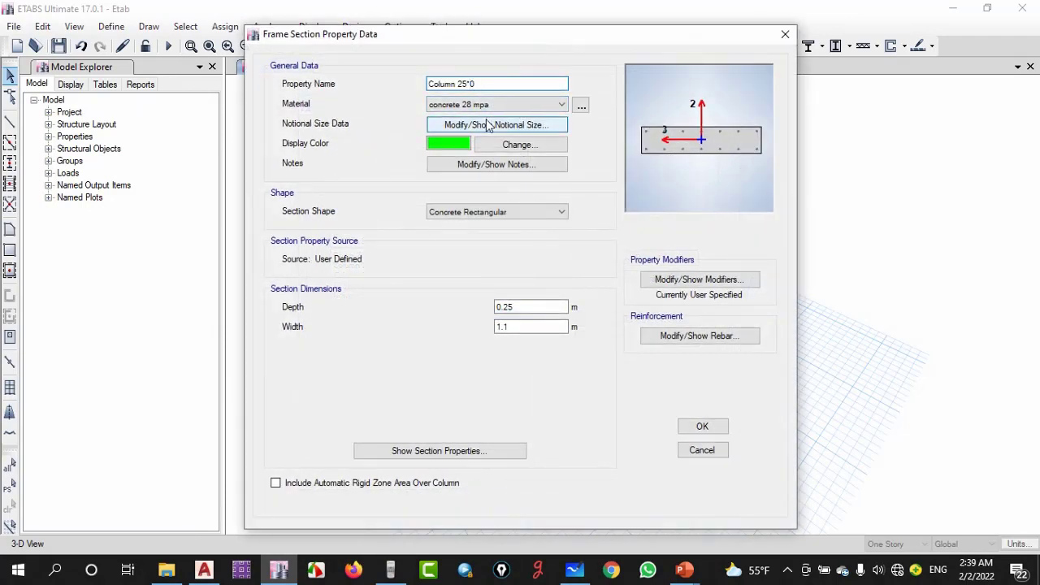
text(12)
key(BackSpace)
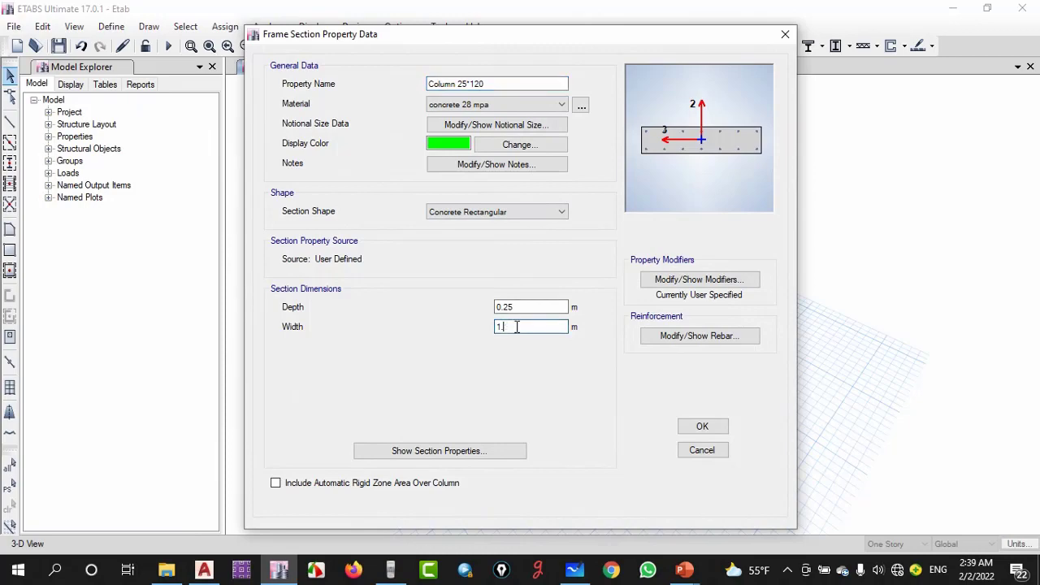
text(2)
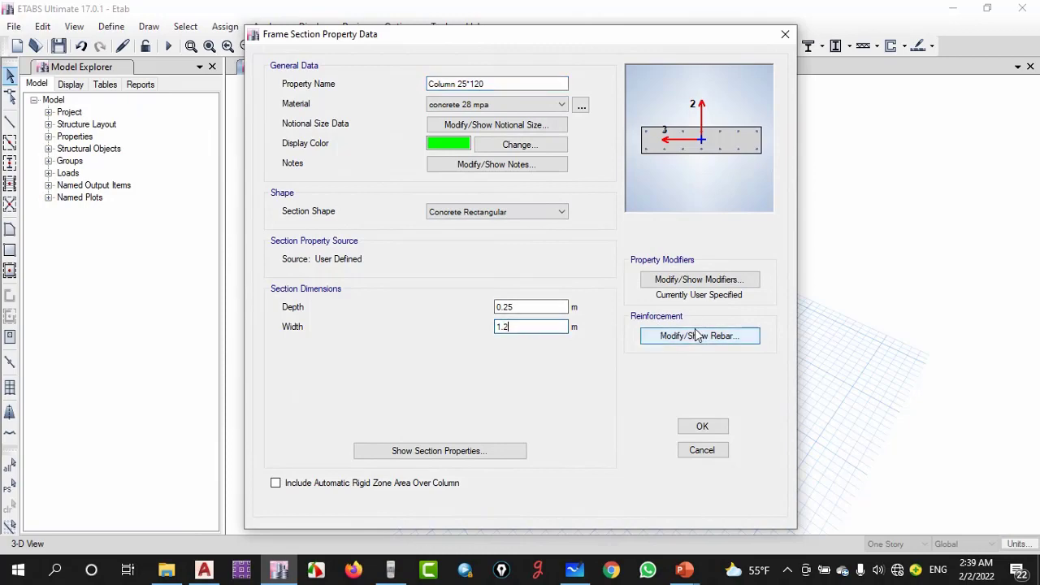
Set Column 25*120 to 8 longitudinal bars along the 3-dir face and save the section
click(687, 333)
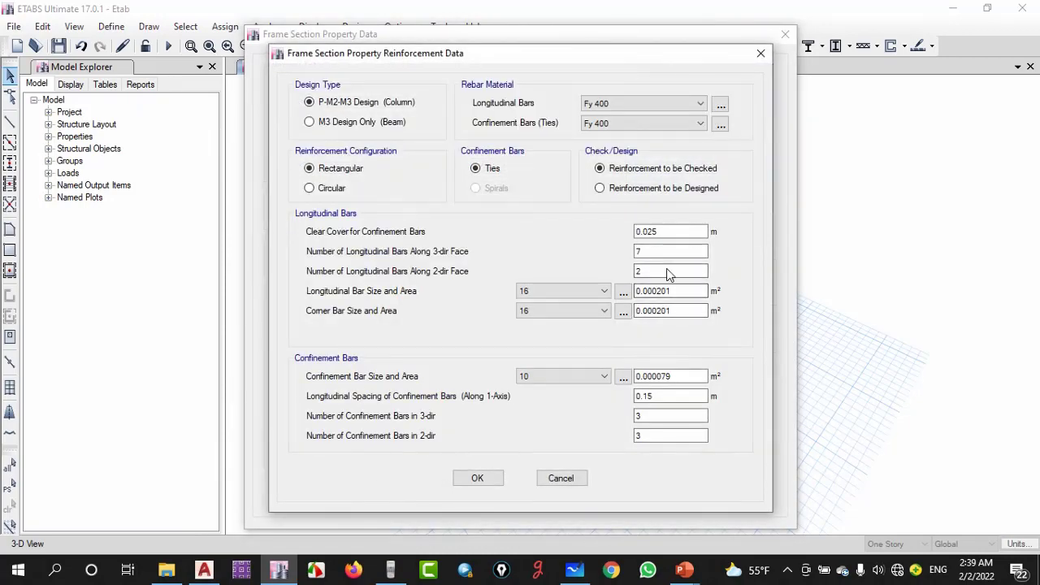
double_click(647, 252)
text(8)
click(478, 480)
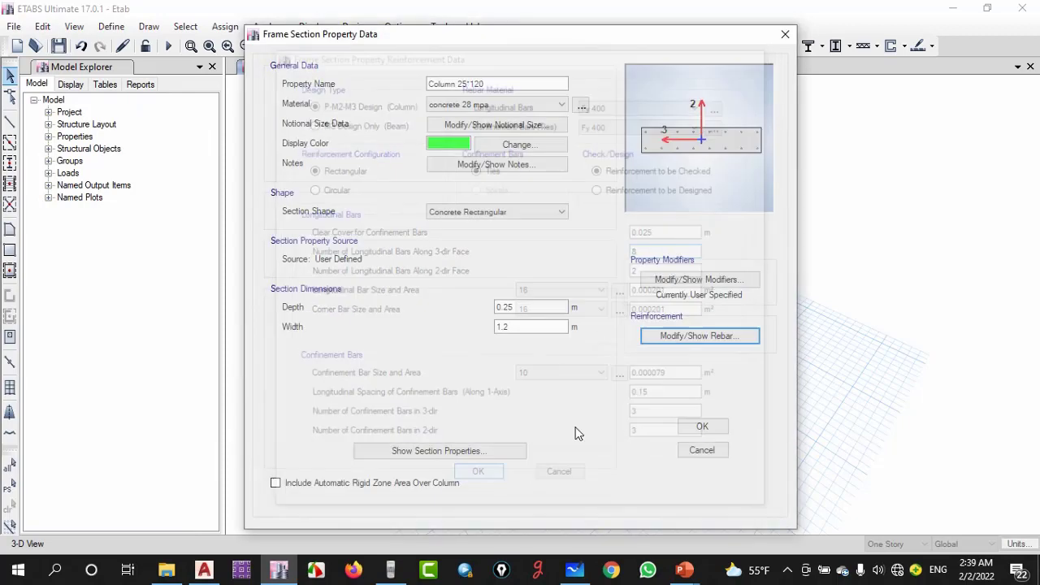
click(702, 429)
Rename the section Columns 25*70 as Column 25*70 and accept the frame properties list
click(385, 335)
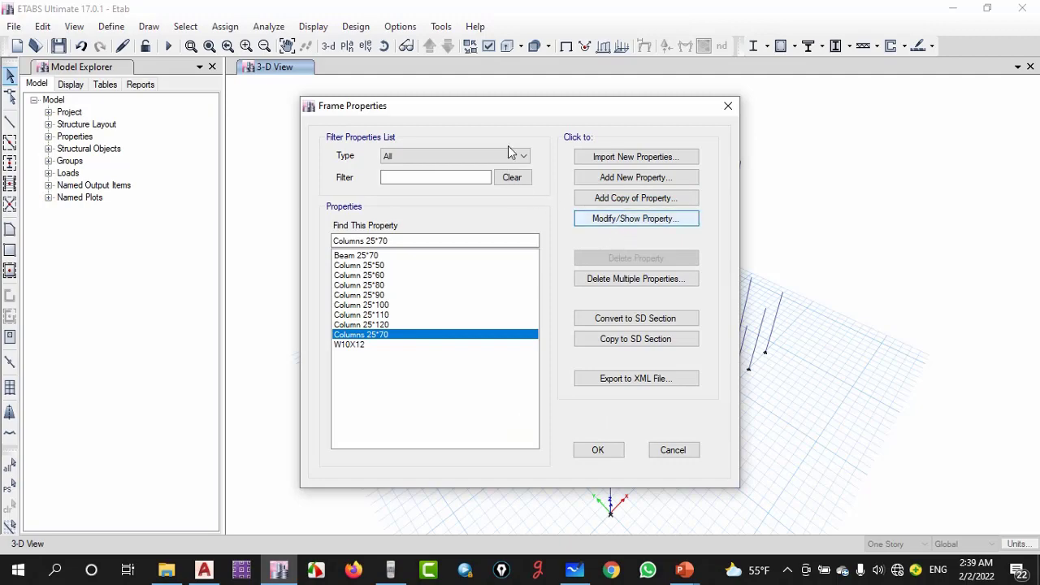
key(Return)
click(460, 84)
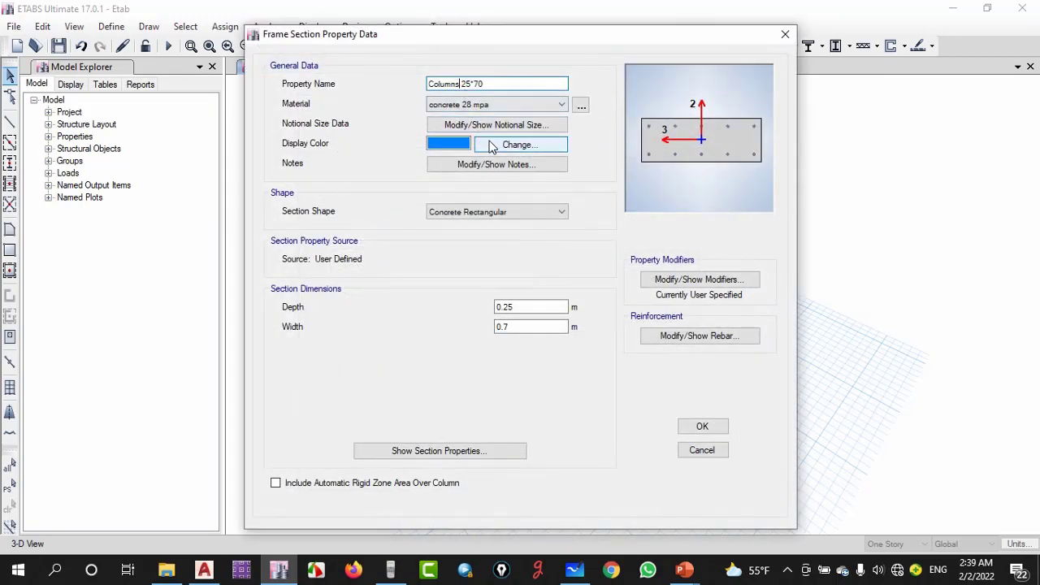
click(701, 424)
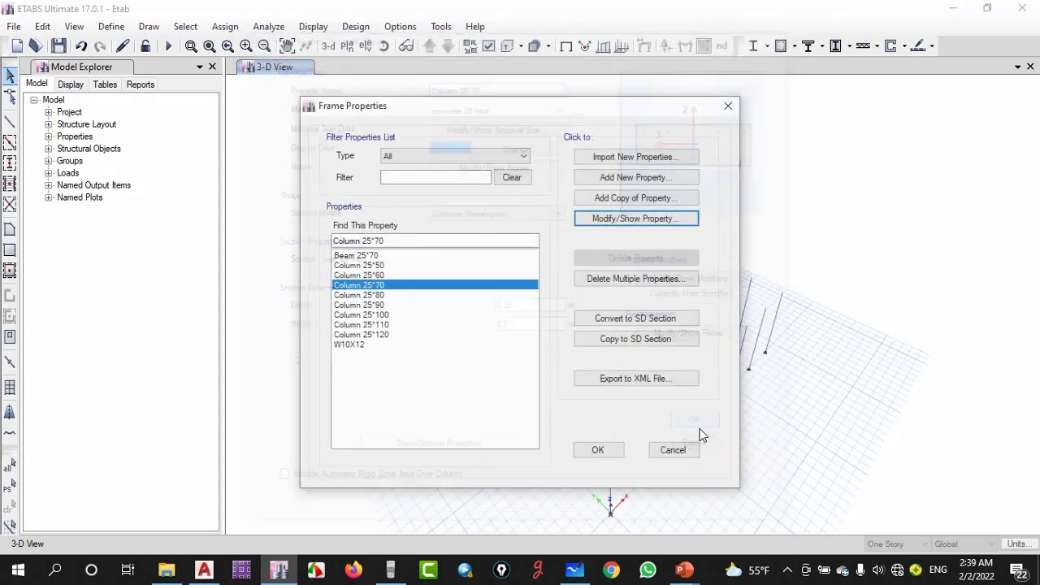
click(598, 450)
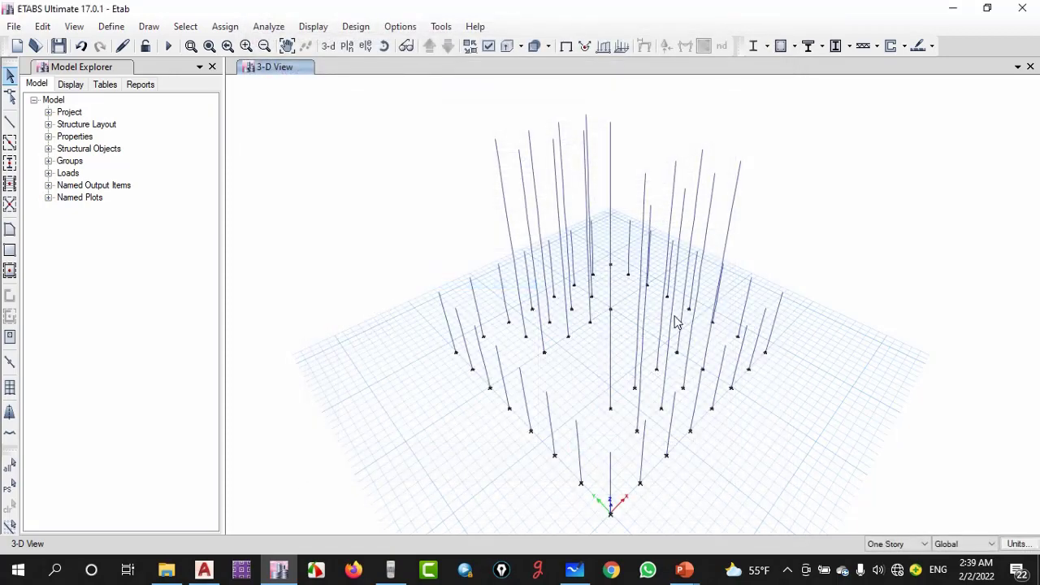
Switch to the ACI Seismic Book presentation in PowerPoint and examine pages 217 to 220 on column capacity ratios and section overwrites
shift+middle_drag(705, 291, 661, 316)
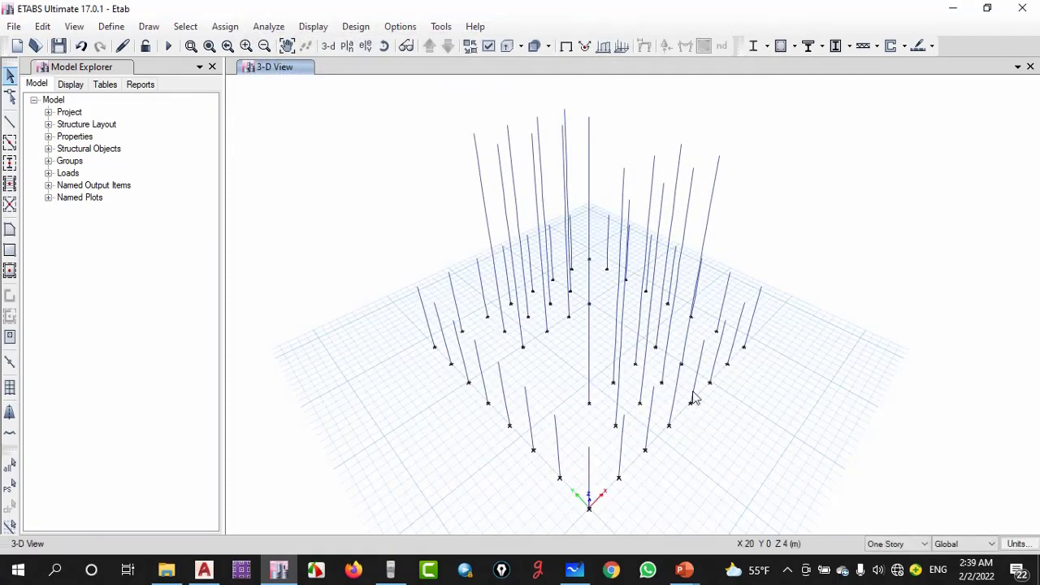
mouse_move(682, 571)
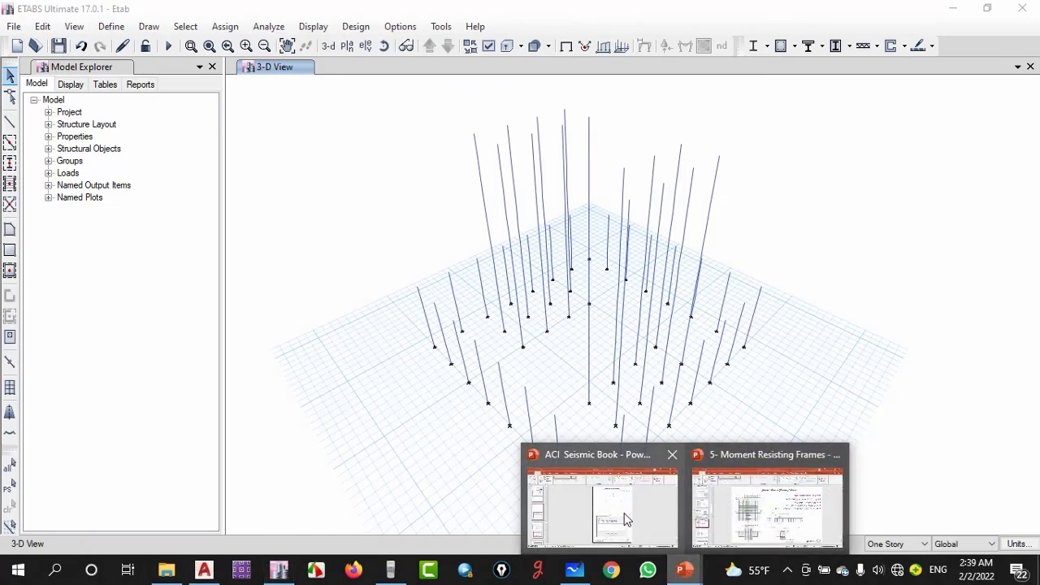
click(628, 520)
click(874, 546)
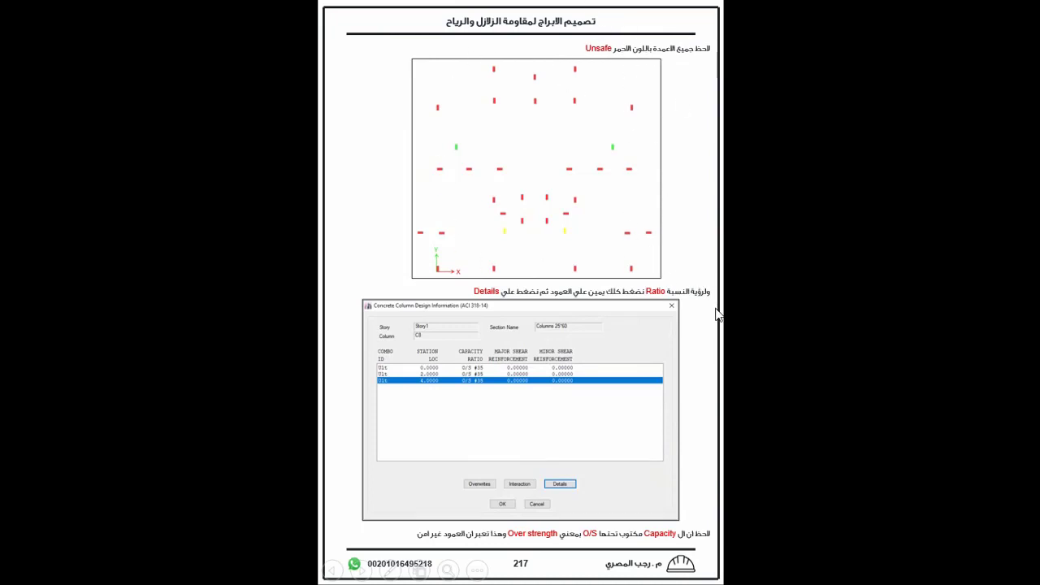
click(533, 414)
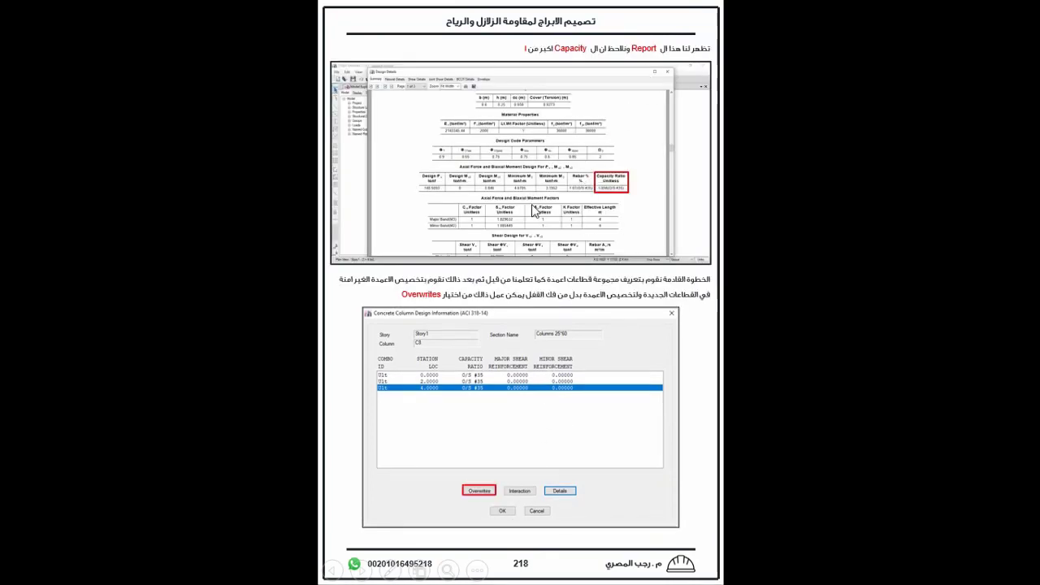
click(483, 344)
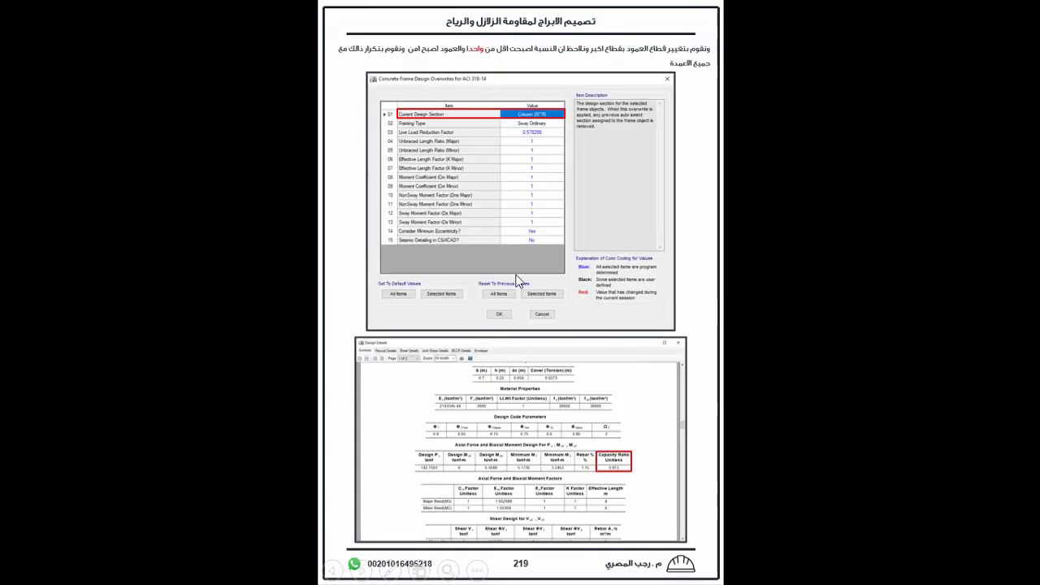
click(619, 86)
scroll(630, 82, up, 1)
key(Escape)
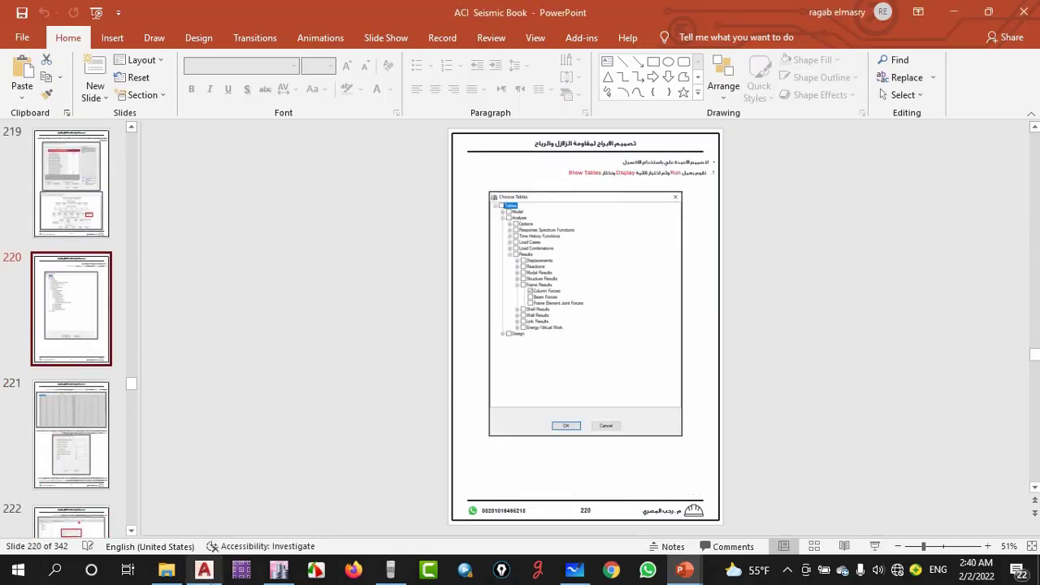
Switch back to ETABS, run the analysis and run the concrete frame design
click(279, 570)
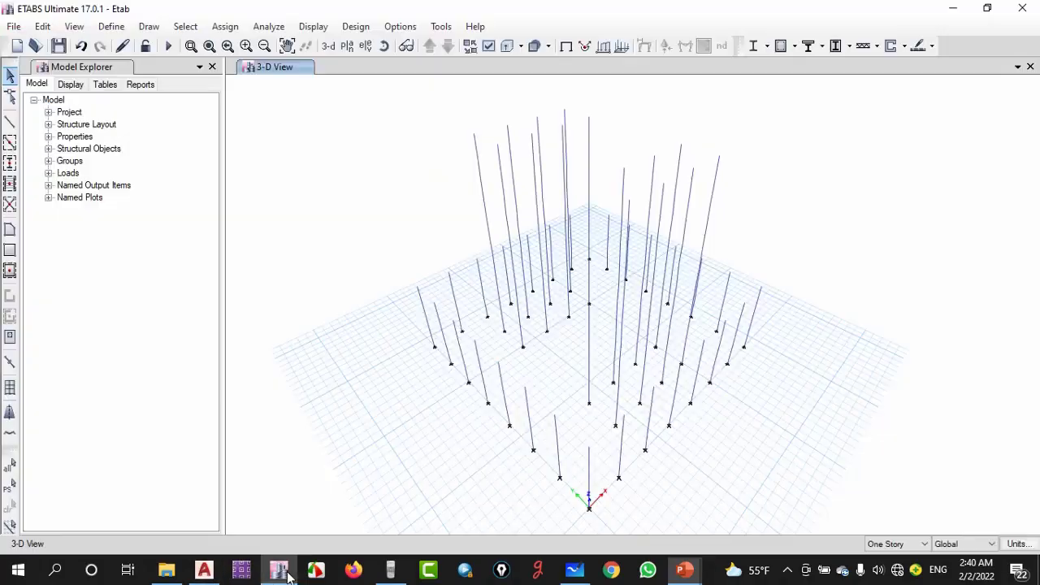
click(168, 45)
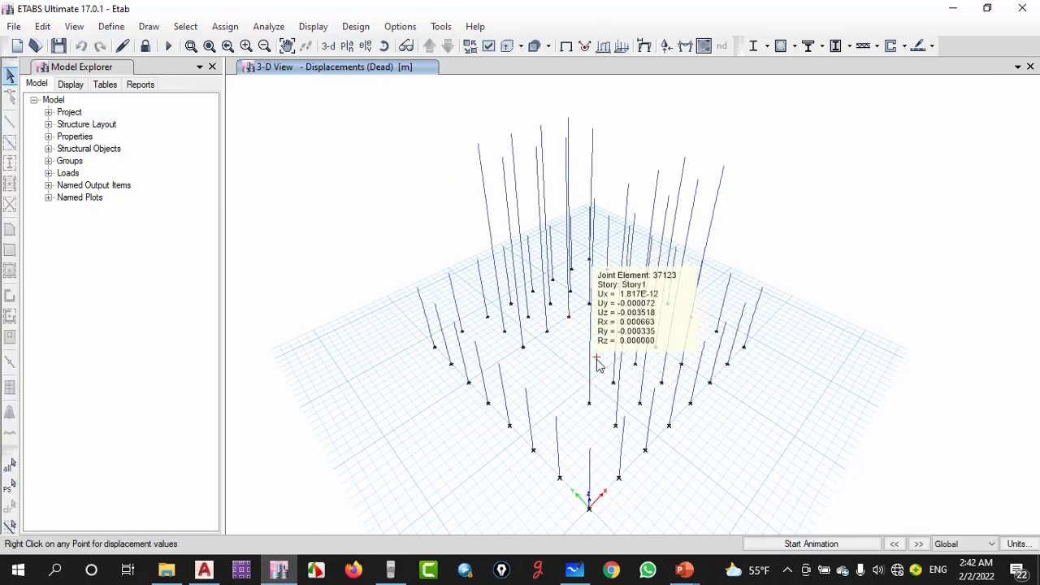
mouse_move(553, 384)
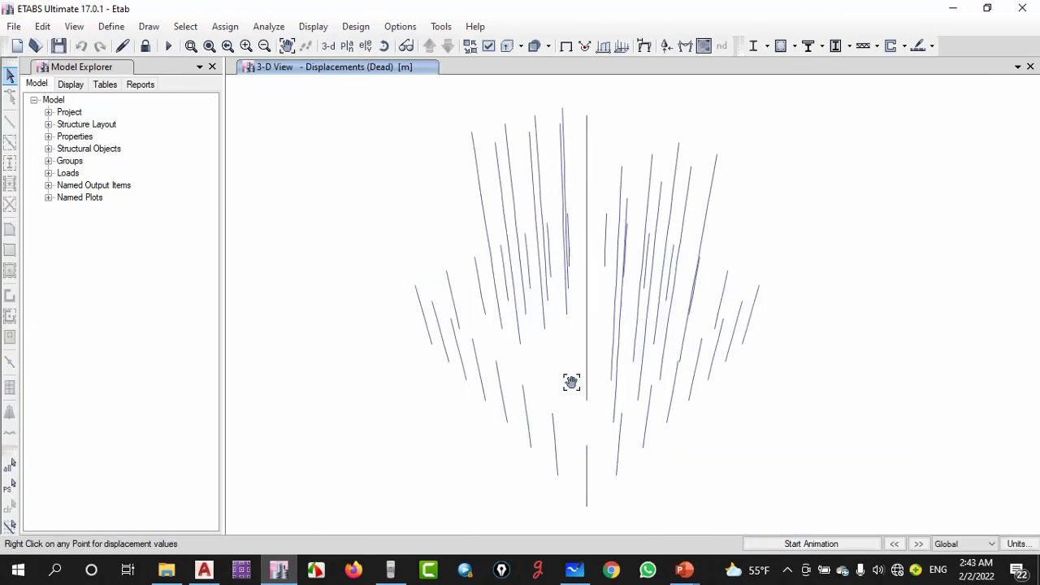
click(782, 46)
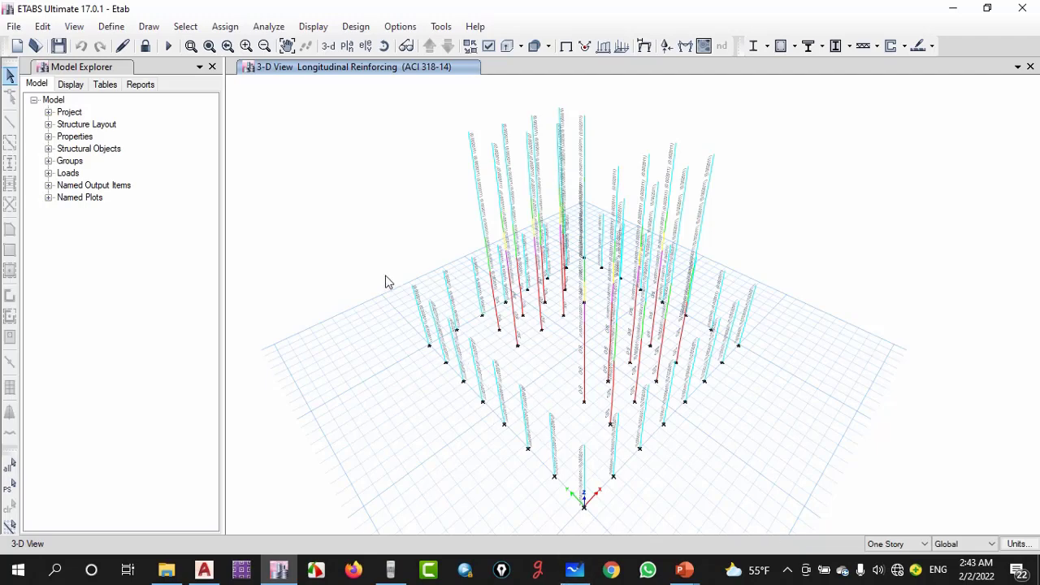
click(225, 26)
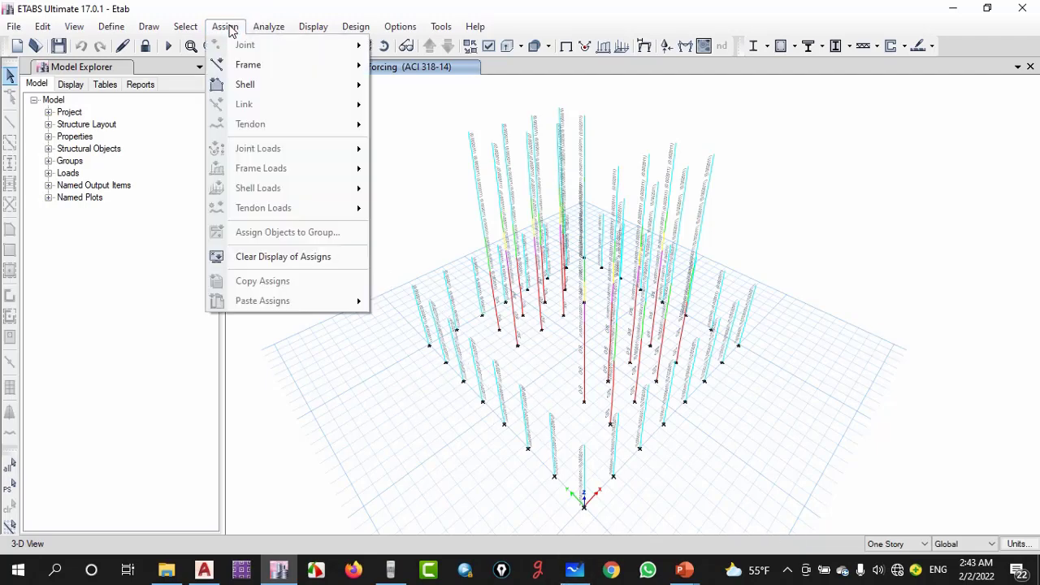
mouse_move(248, 68)
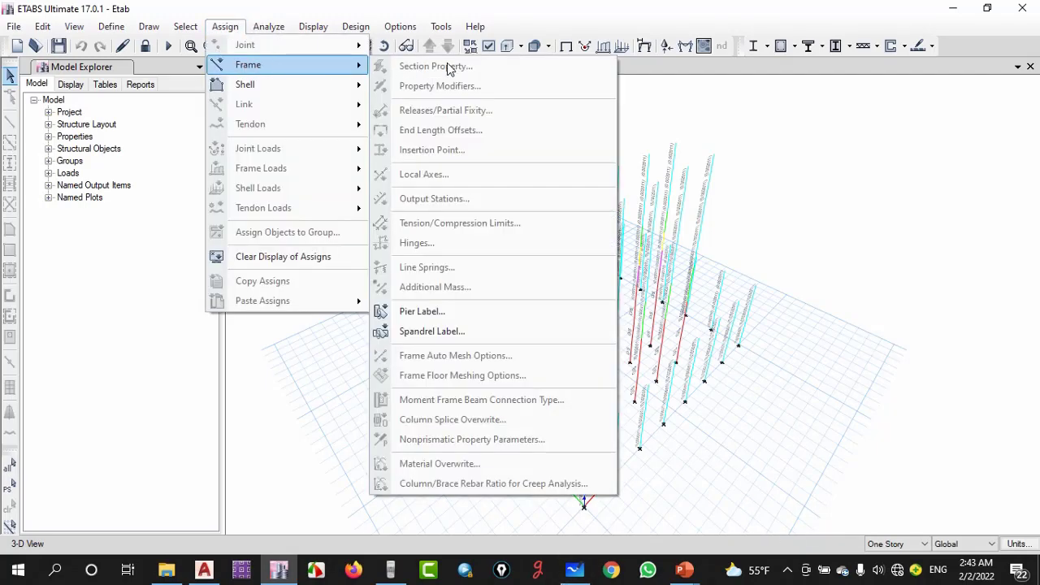
click(837, 328)
key(ctrl+shift+a)
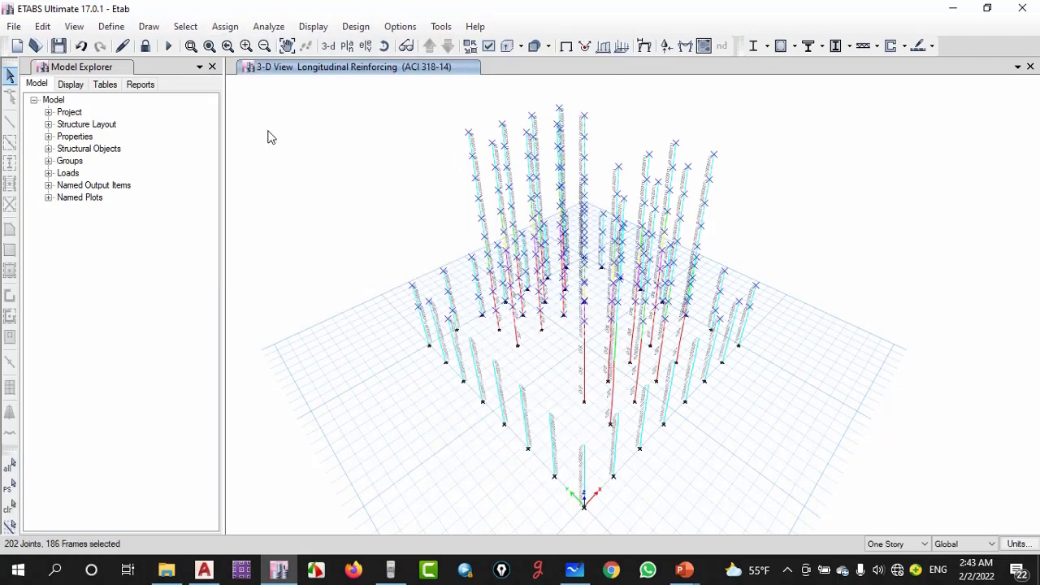
key(ctrl+shift+c)
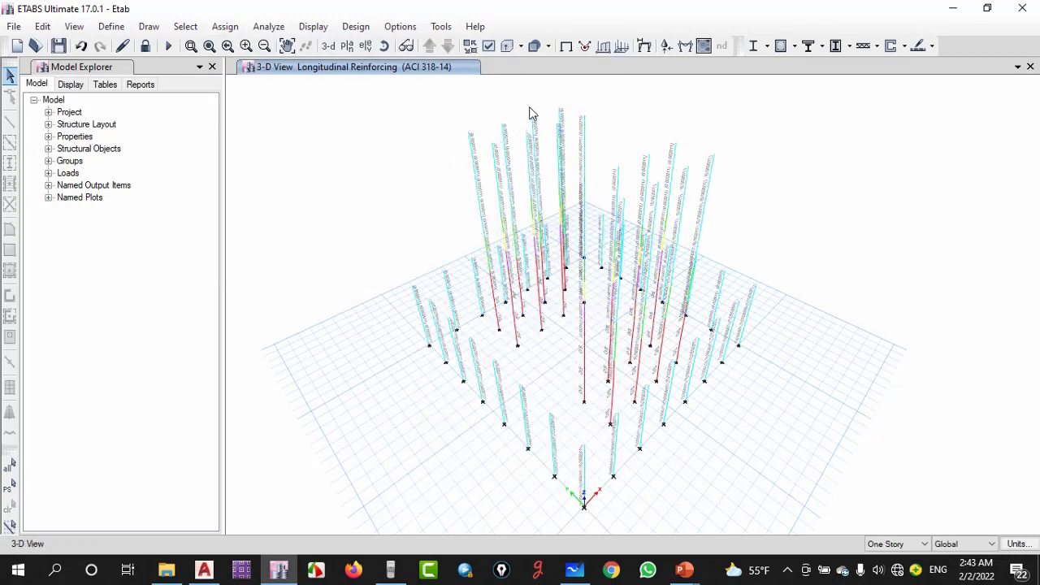
Show the Story1 plan view with the longitudinal reinforcing results
click(346, 46)
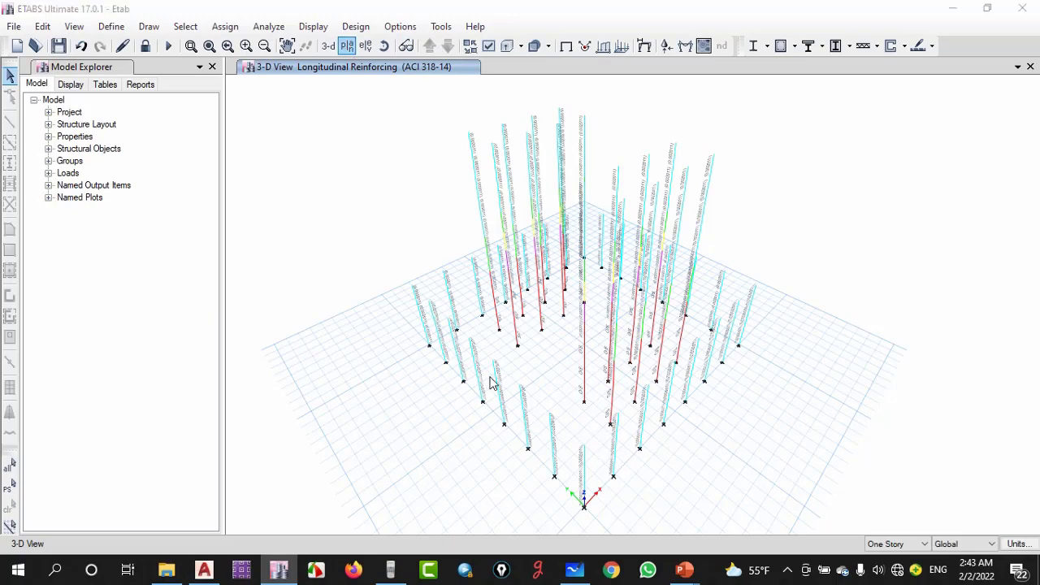
click(436, 325)
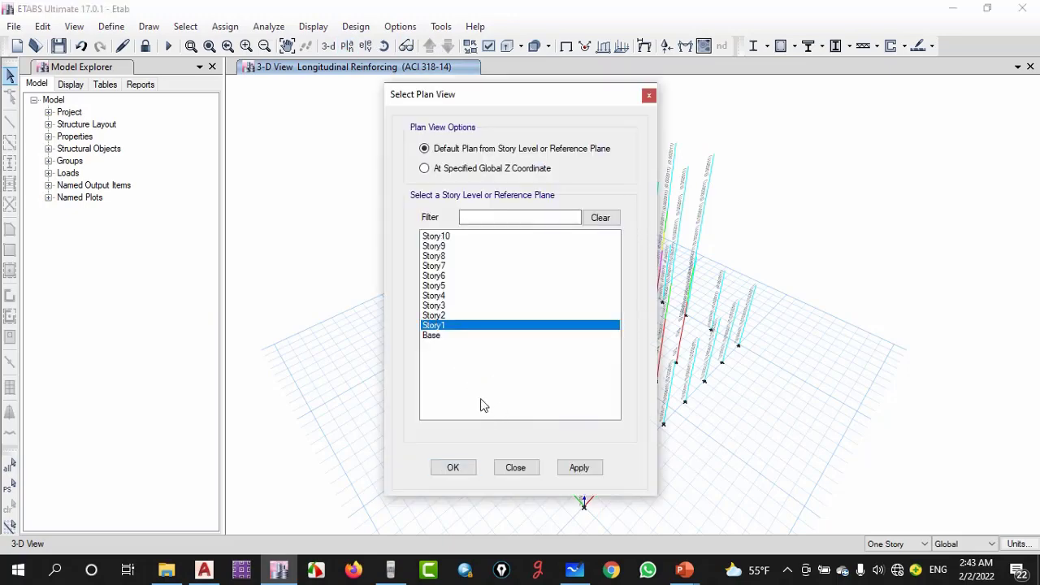
click(453, 469)
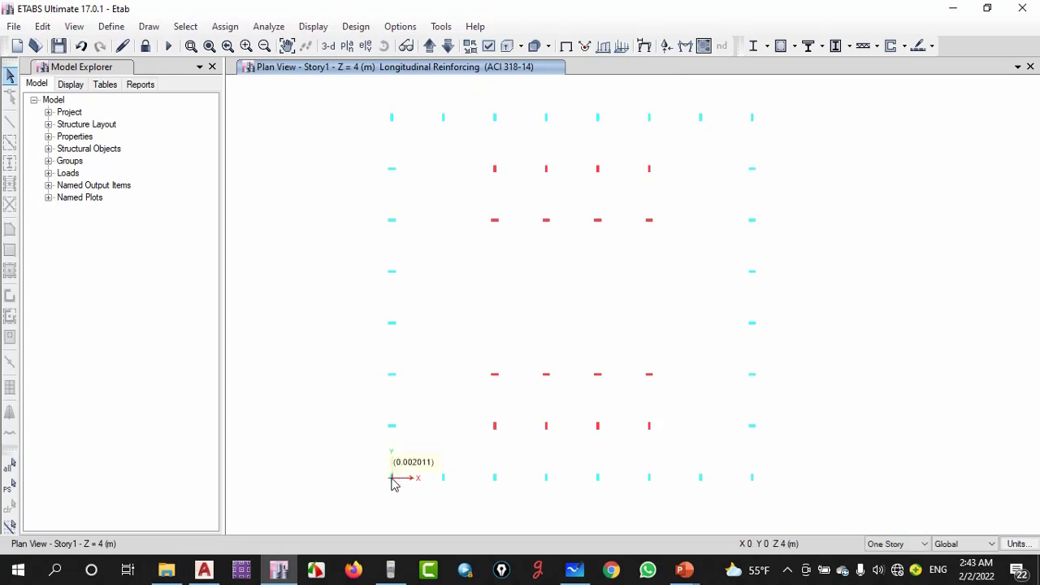
Overwrite the current design section of the Story1 column at the origin with Column 25*50
right_click(392, 480)
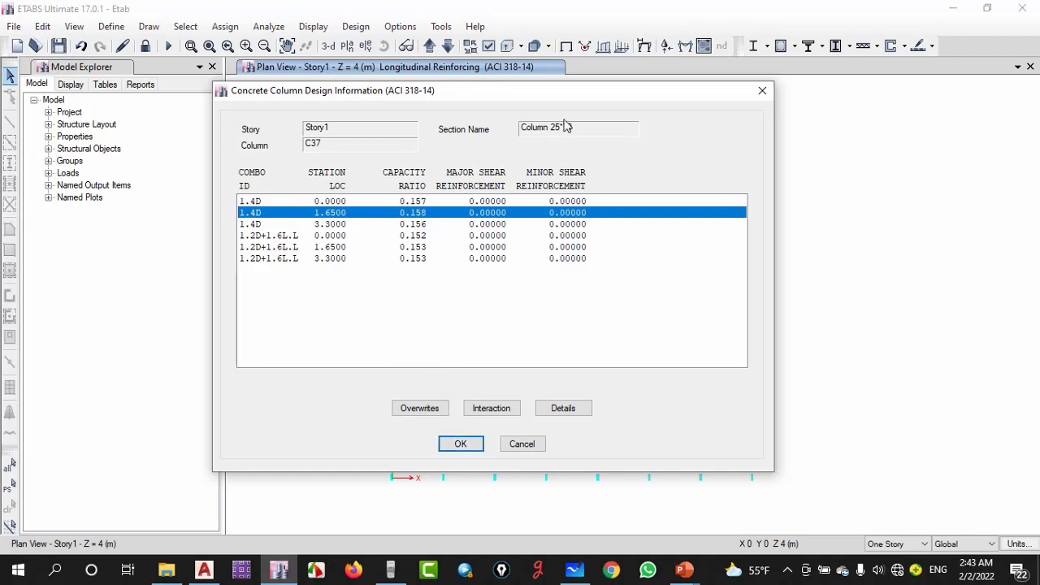
click(421, 410)
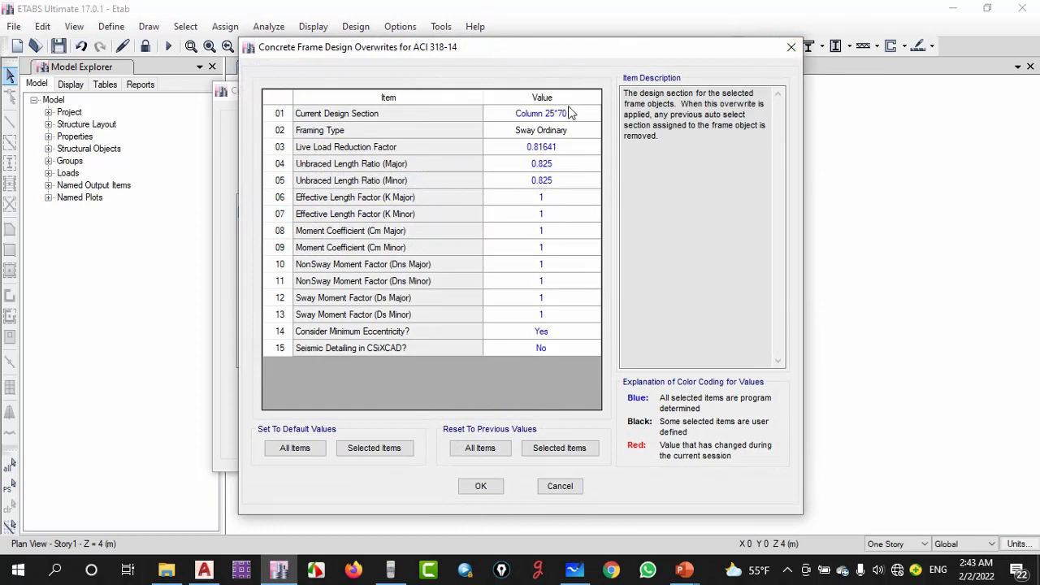
click(571, 113)
click(591, 116)
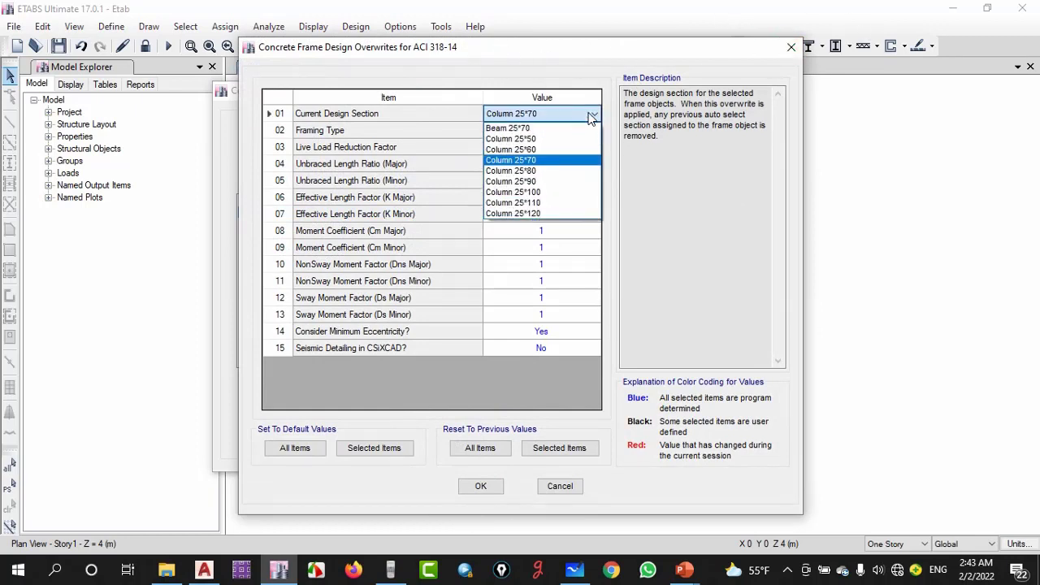
click(537, 139)
click(482, 488)
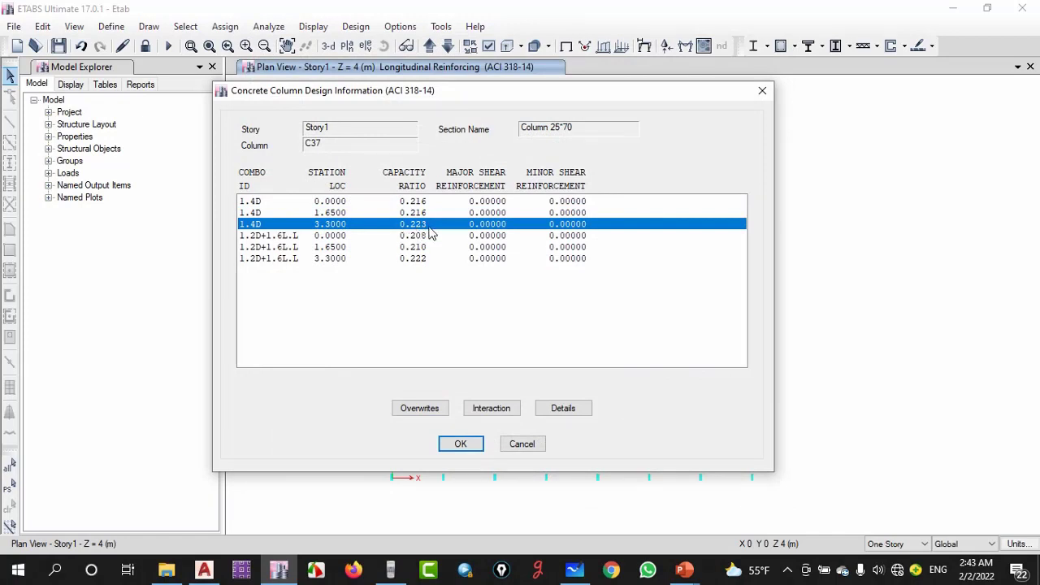
Review the origin column's design details summary for Column 25*50 and accept the section overwrite
click(569, 409)
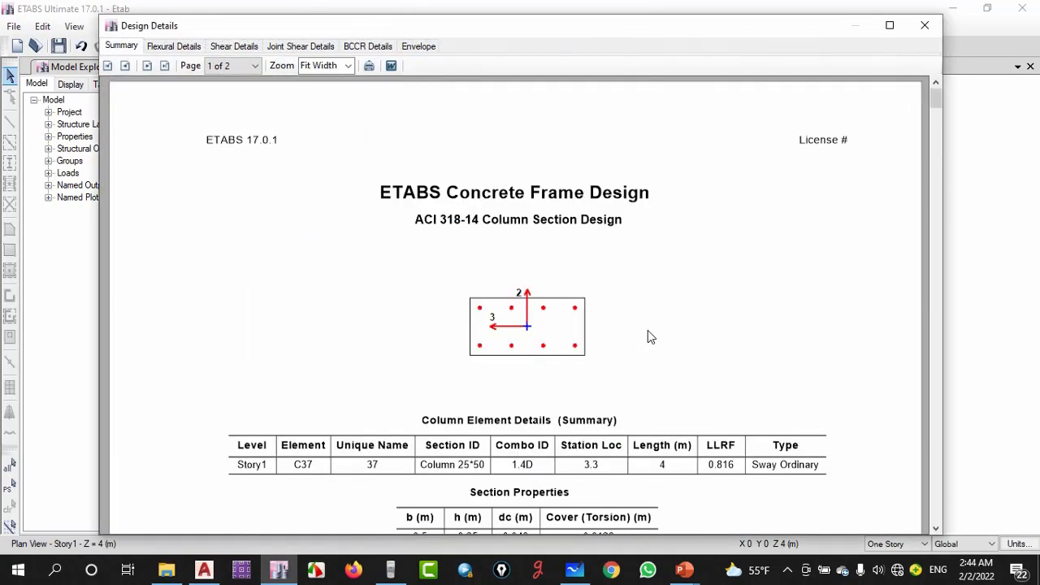
scroll(648, 337, down, 3)
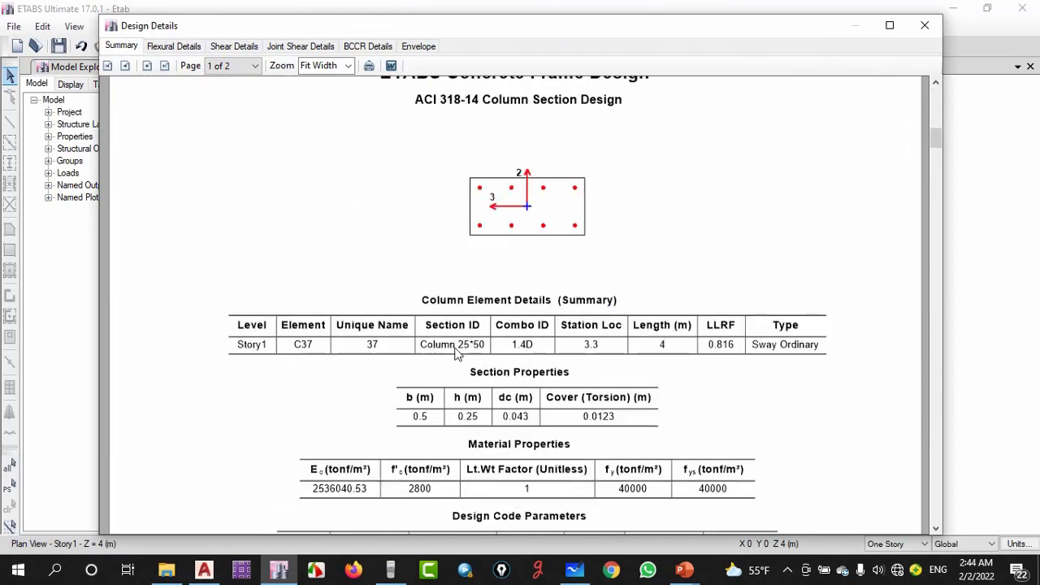
scroll(522, 352, down, 6)
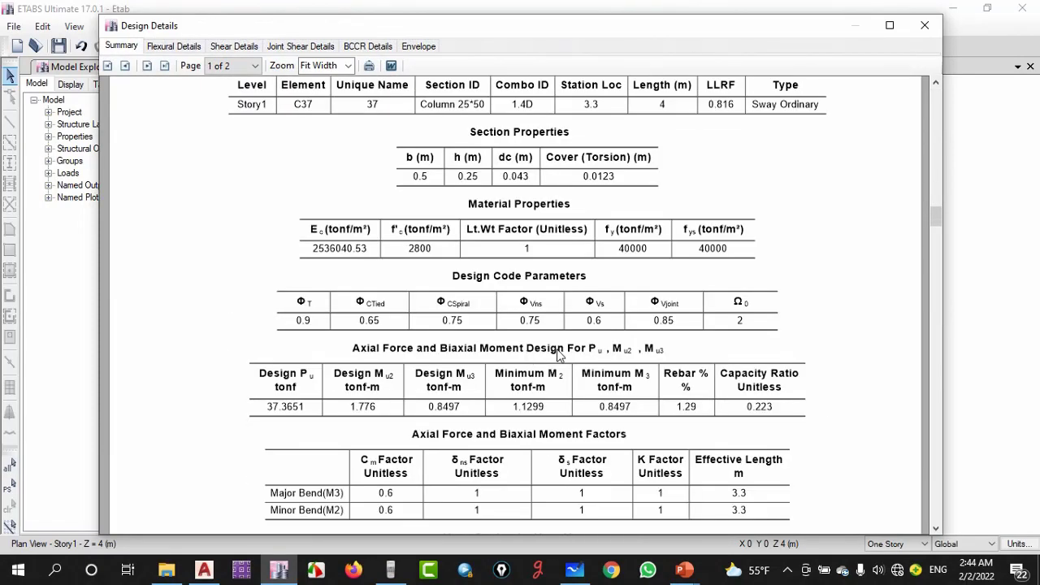
click(925, 25)
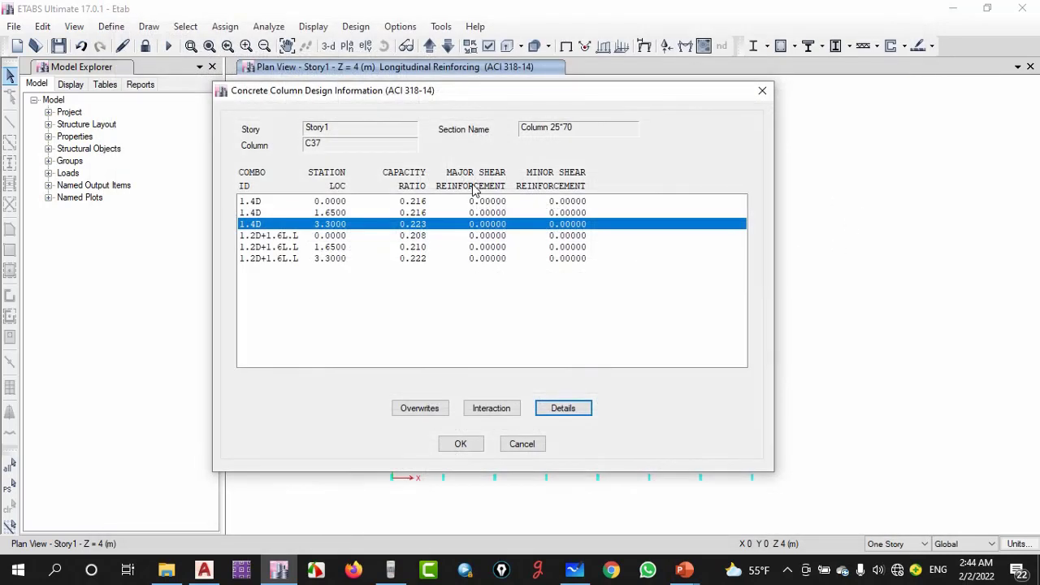
click(460, 445)
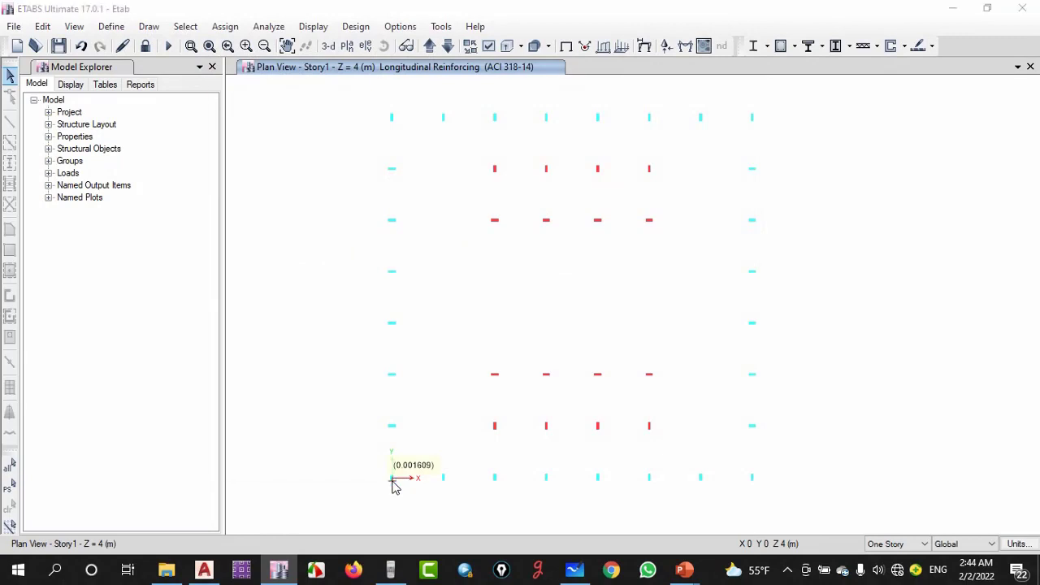
Recheck the design section and capacity ratios of the Story1 column at the origin
right_click(392, 481)
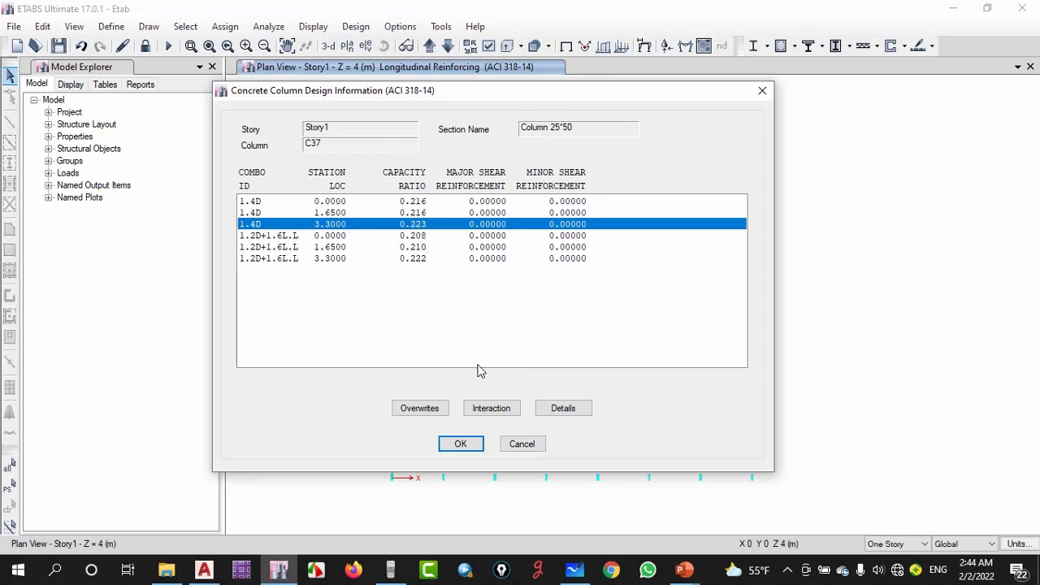
click(523, 443)
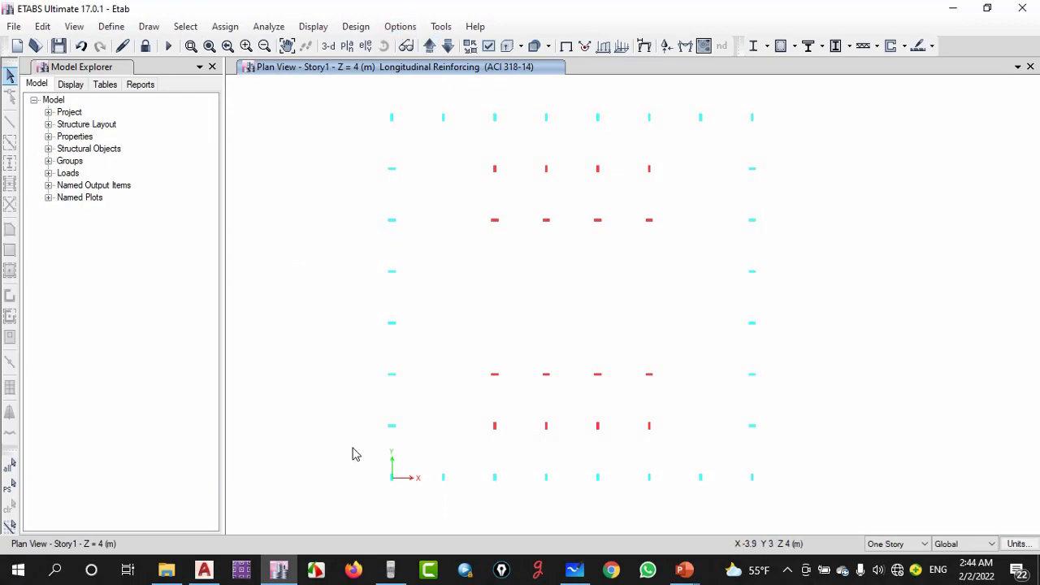
click(381, 488)
mouse_move(381, 488)
mouse_down()
mouse_move(400, 467)
mouse_move(365, 477)
mouse_up()
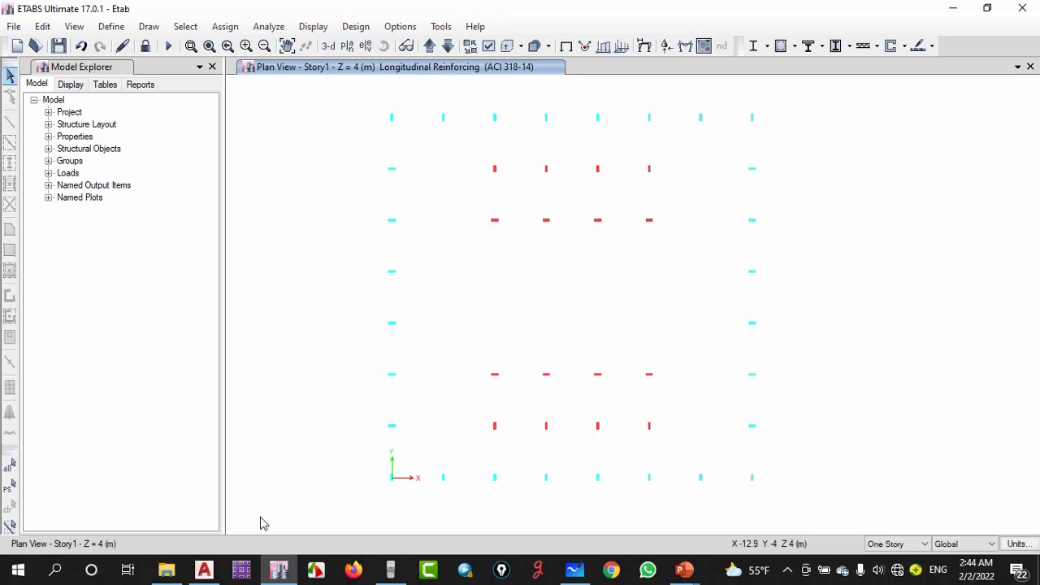
Switch to the hotel project drawing in AutoCAD and find the column reinforcement schedule sheet
click(204, 569)
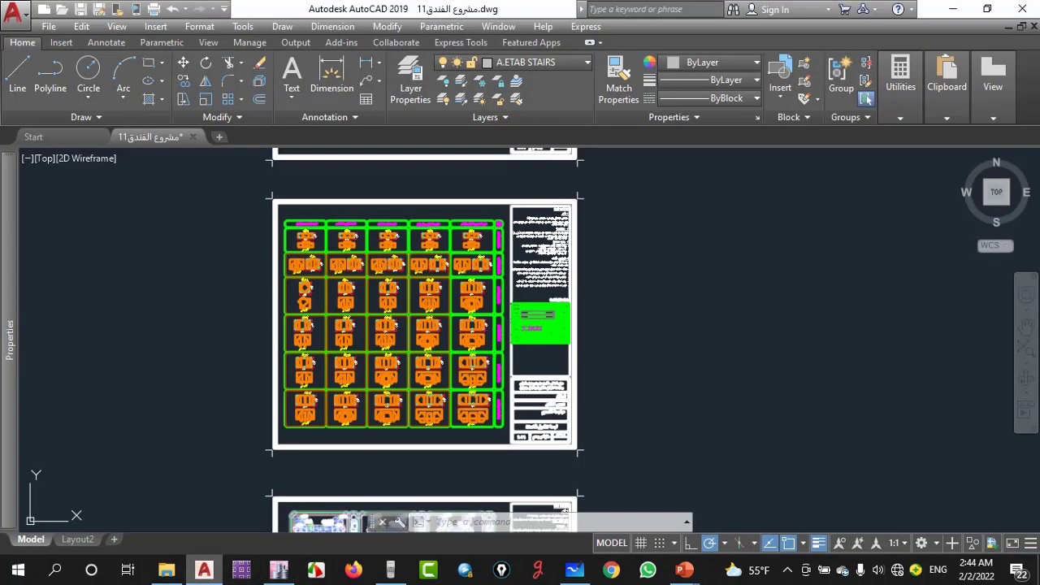
middle_drag(385, 330, 435, 332)
scroll(431, 331, up, 2)
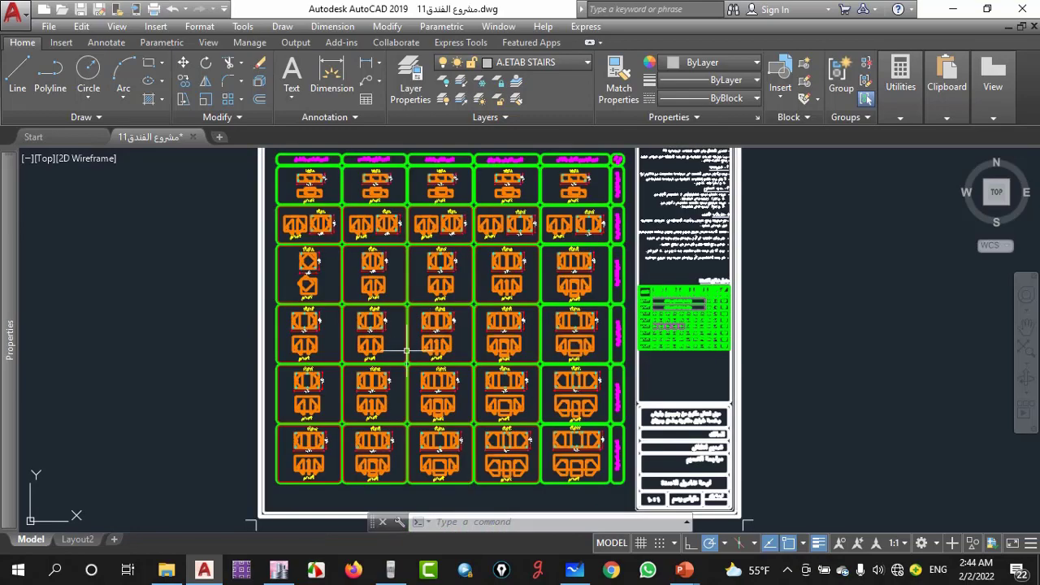
scroll(429, 341, down, 5)
middle_drag(426, 374, 459, 268)
scroll(460, 269, down, 2)
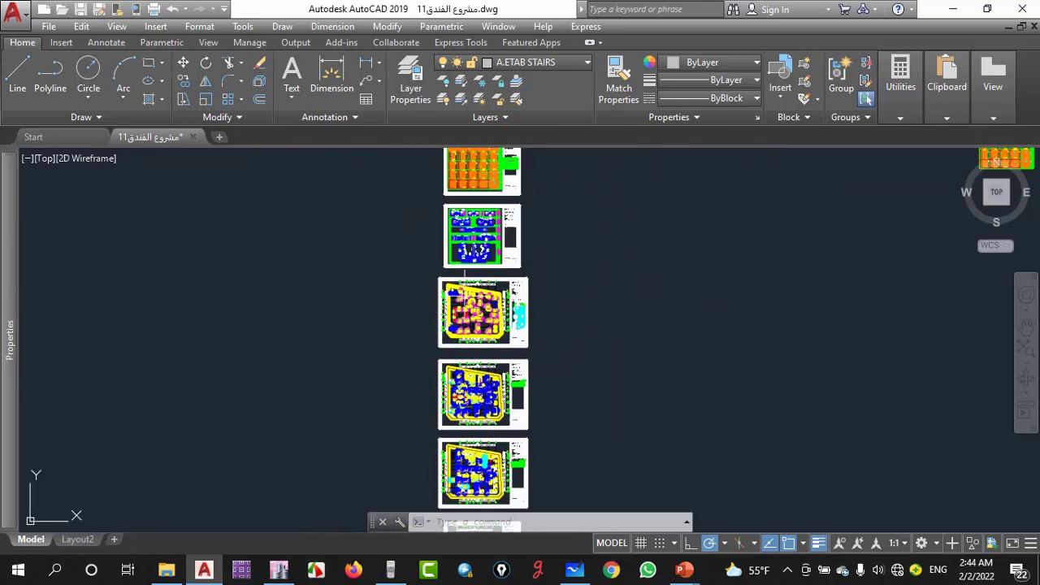
scroll(462, 301, up, 7)
scroll(463, 301, down, 7)
scroll(461, 300, up, 7)
scroll(461, 300, down, 7)
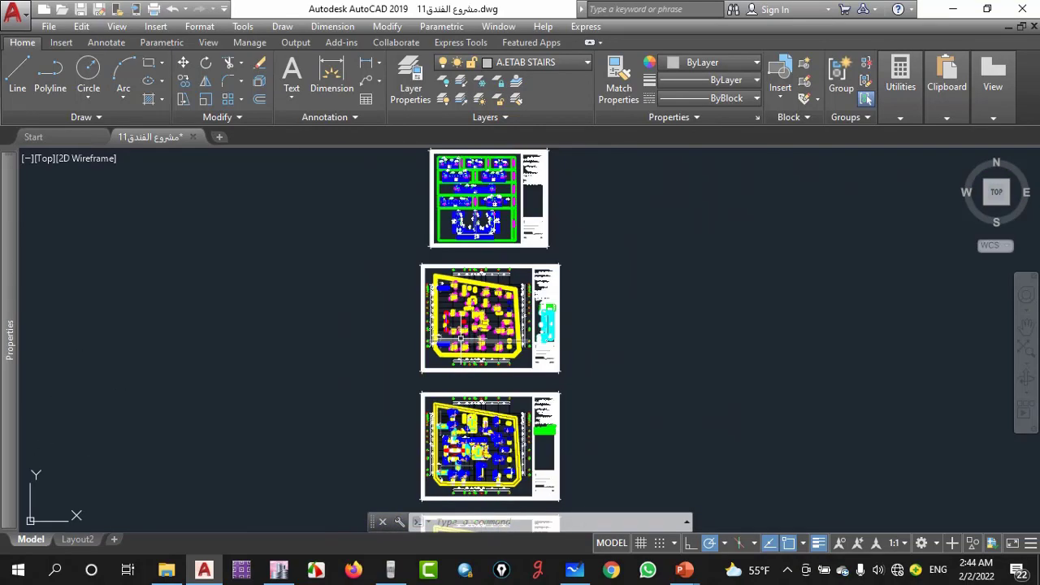
mouse_move(456, 317)
middle_down()
mouse_move(452, 278)
mouse_move(447, 347)
mouse_move(446, 272)
middle_up()
scroll(443, 366, up, 5)
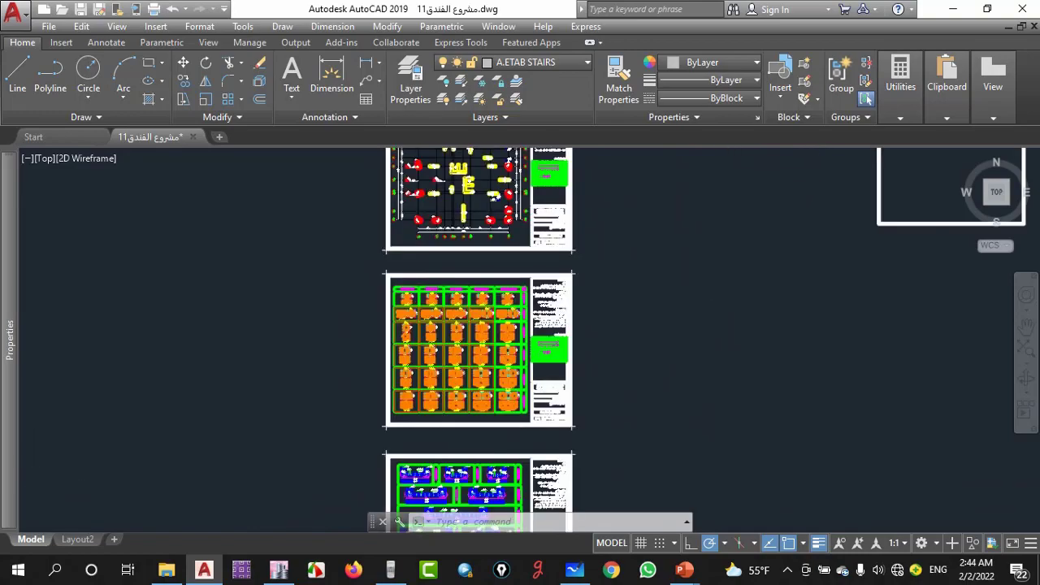
scroll(557, 179, up, 2)
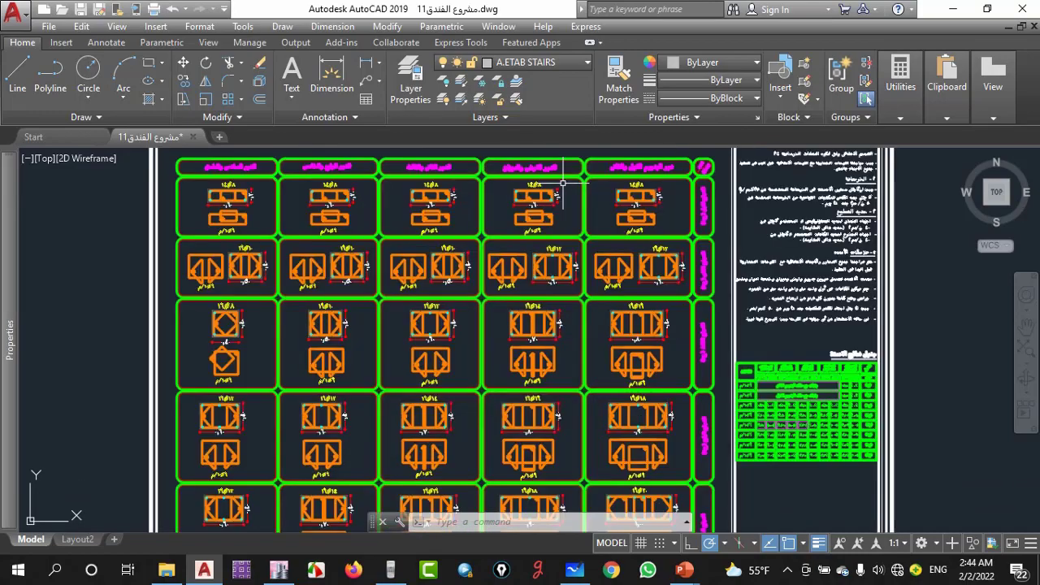
Examine the schedule's floor groupings and the first column models, starting with the two basement floors
scroll(569, 187, up, 2)
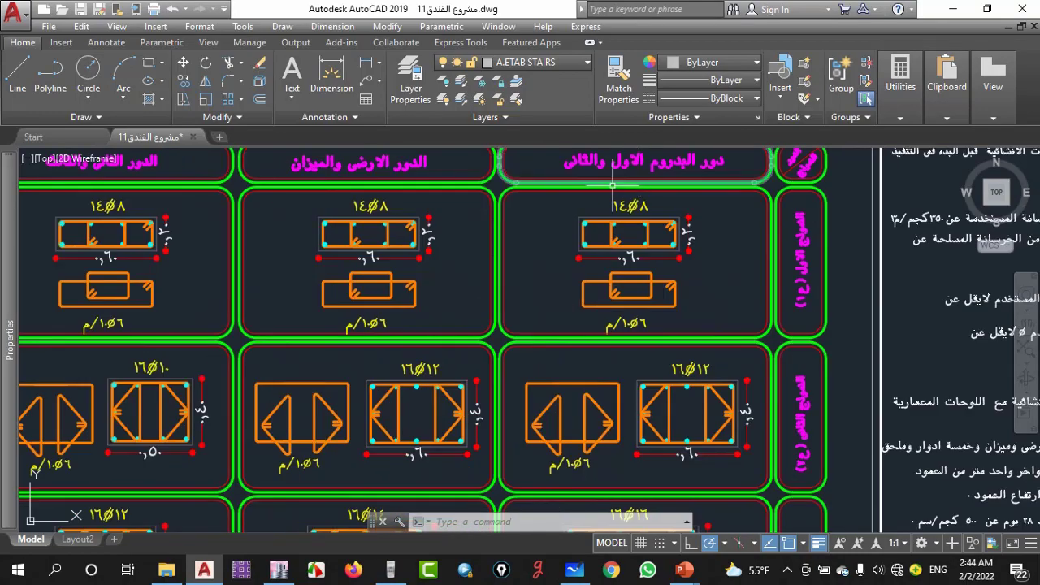
scroll(634, 211, down, 1)
middle_drag(691, 204, 699, 230)
scroll(785, 199, up, 2)
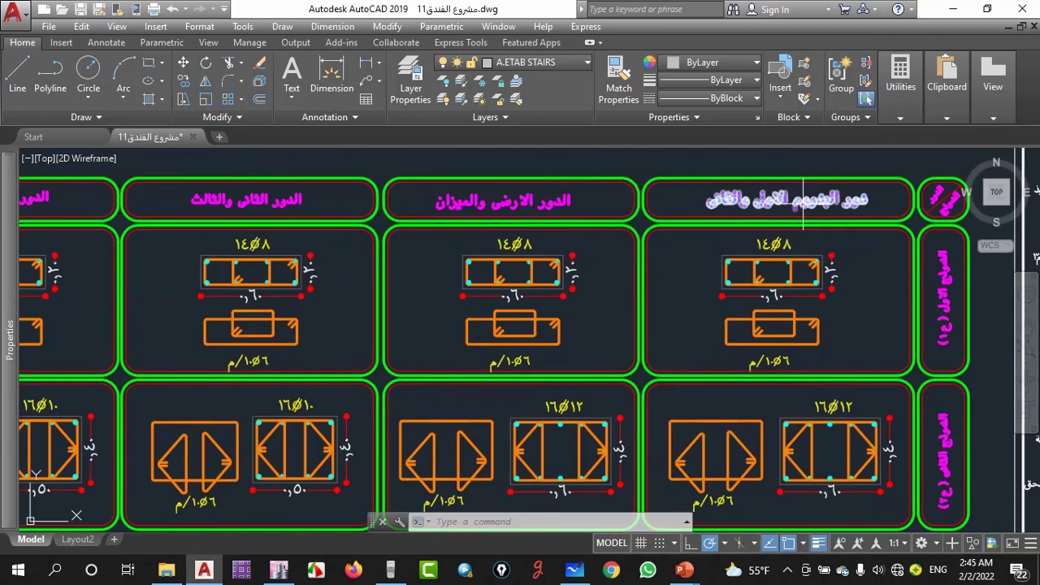
middle_drag(696, 295, 767, 285)
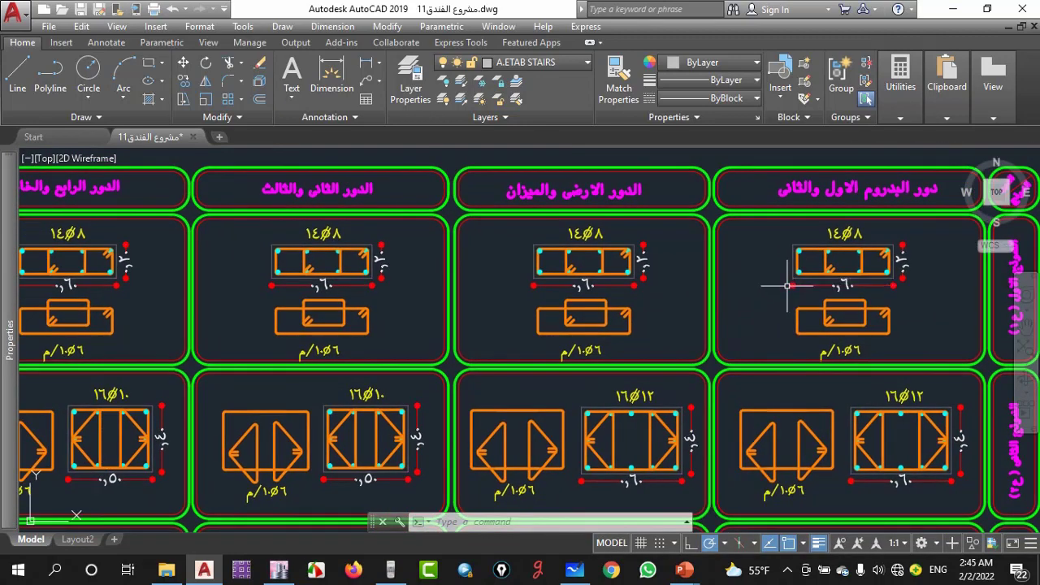
scroll(790, 276, down, 2)
scroll(790, 275, up, 2)
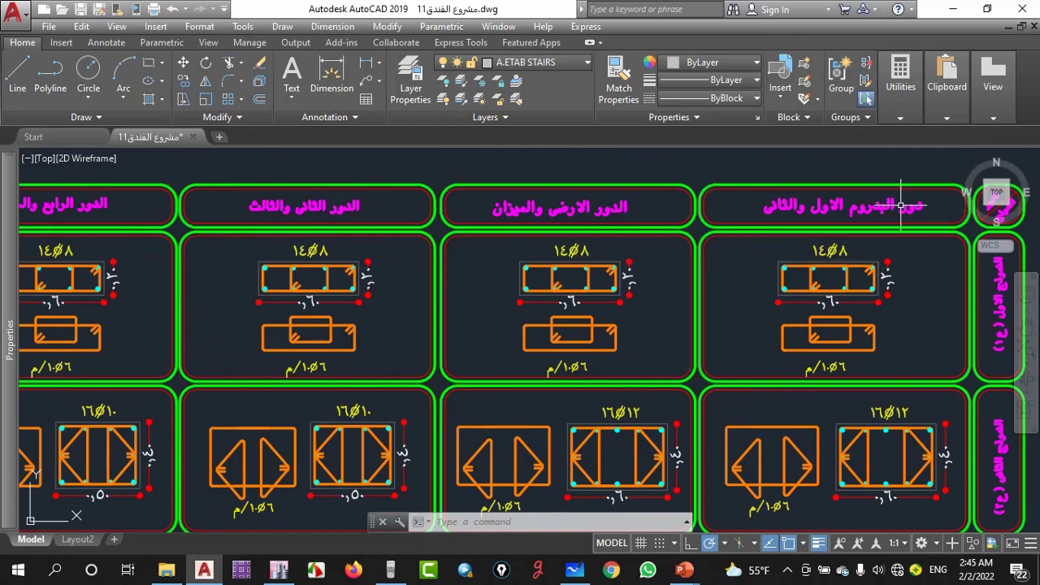
scroll(902, 204, up, 2)
scroll(721, 199, down, 4)
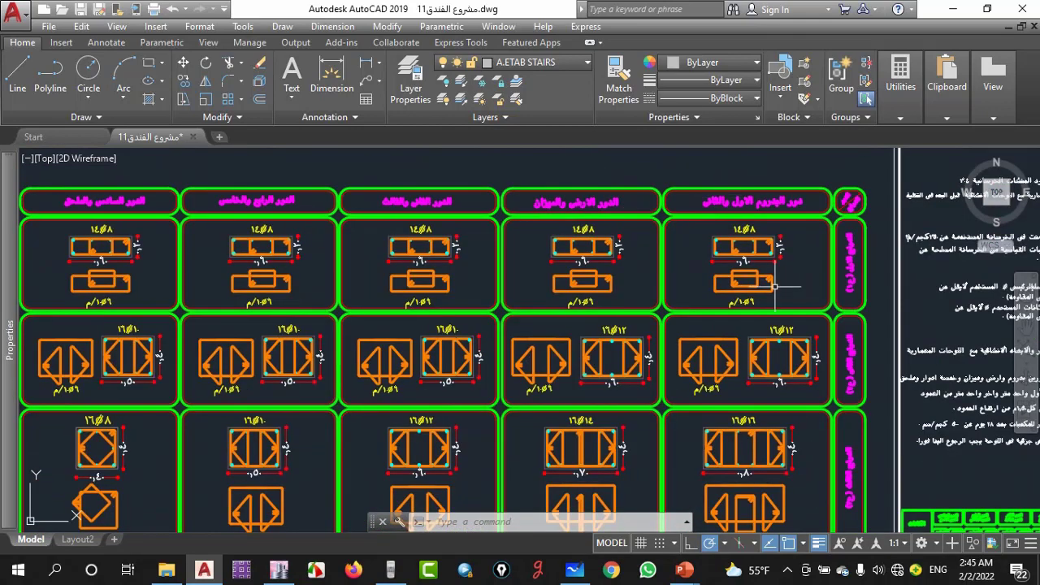
Compare the third column model's sizes and bars between the basement floors and the ground and mezzanine floors
mouse_move(742, 480)
middle_down()
mouse_move(754, 317)
mouse_move(787, 262)
middle_up()
scroll(787, 261, up, 2)
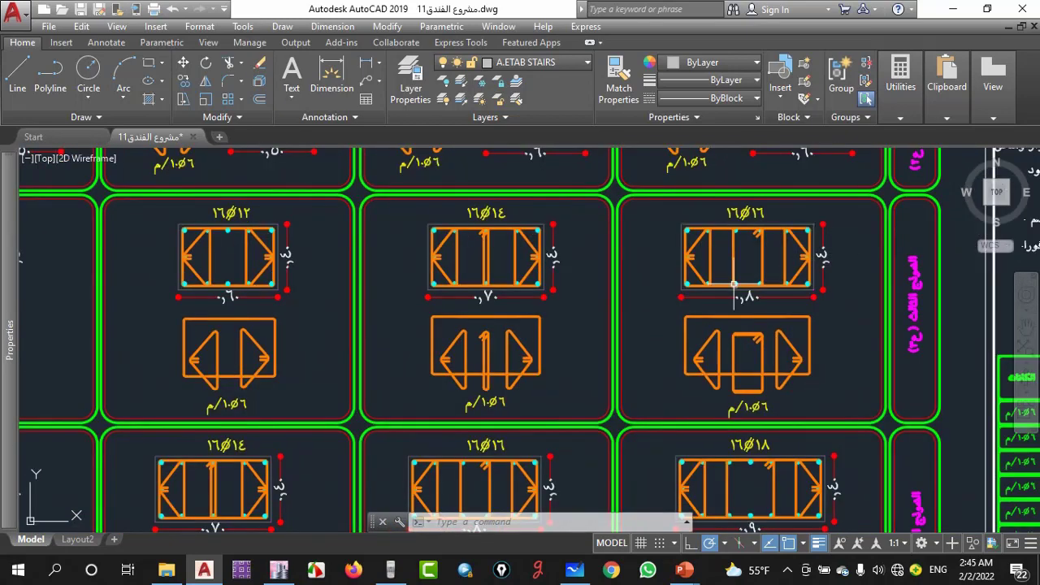
scroll(796, 317, down, 2)
scroll(655, 299, up, 2)
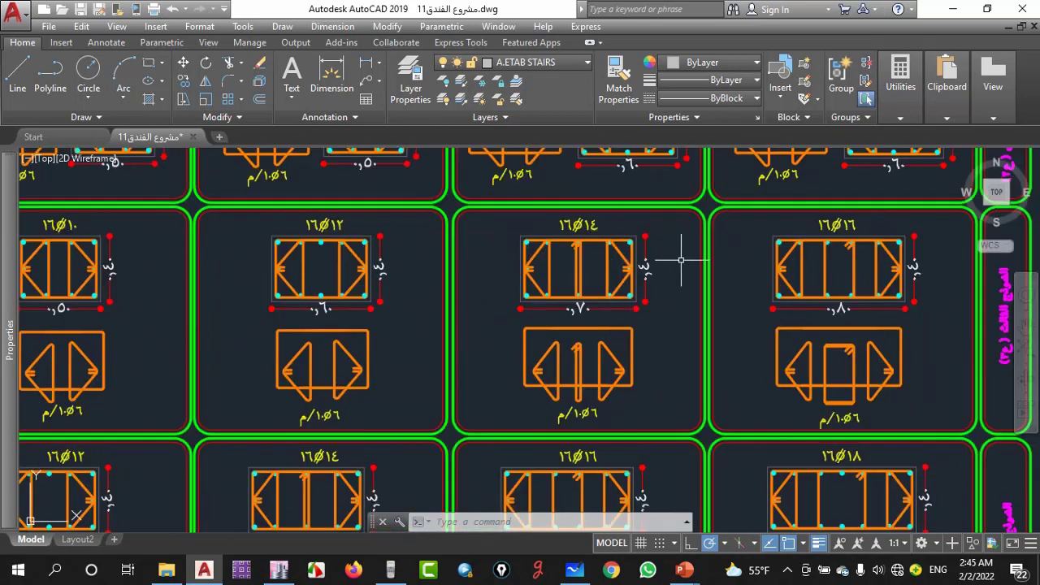
middle_drag(634, 278, 674, 466)
scroll(640, 298, down, 2)
scroll(630, 236, up, 4)
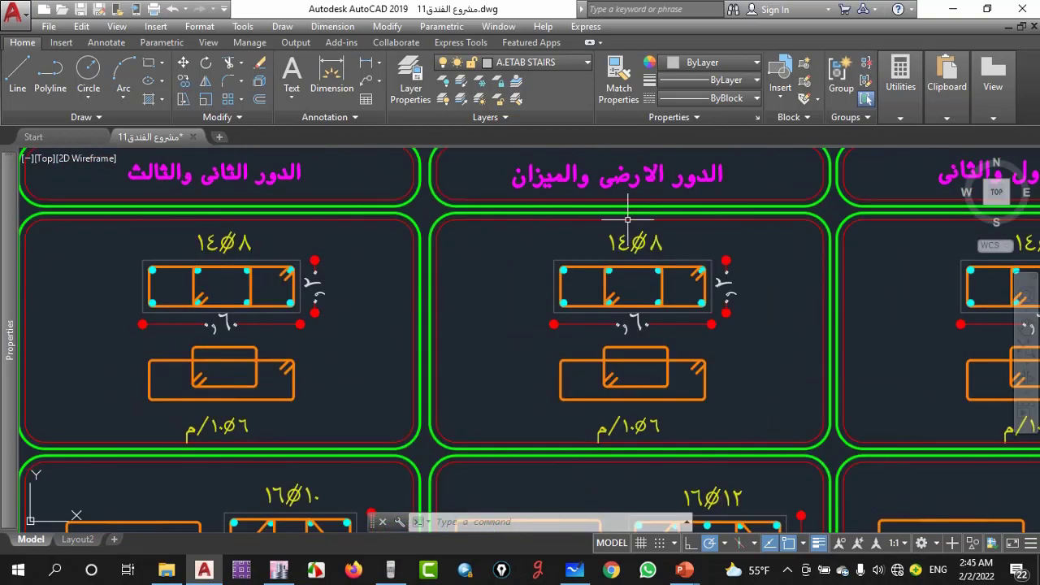
scroll(630, 207, down, 4)
middle_drag(650, 333, 683, 284)
scroll(662, 235, up, 4)
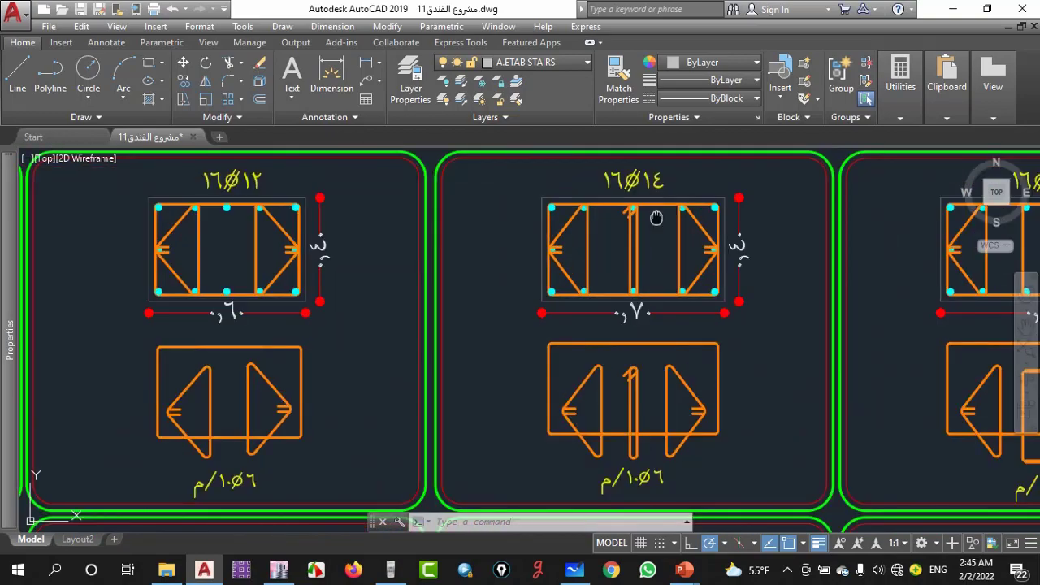
middle_drag(662, 236, 642, 276)
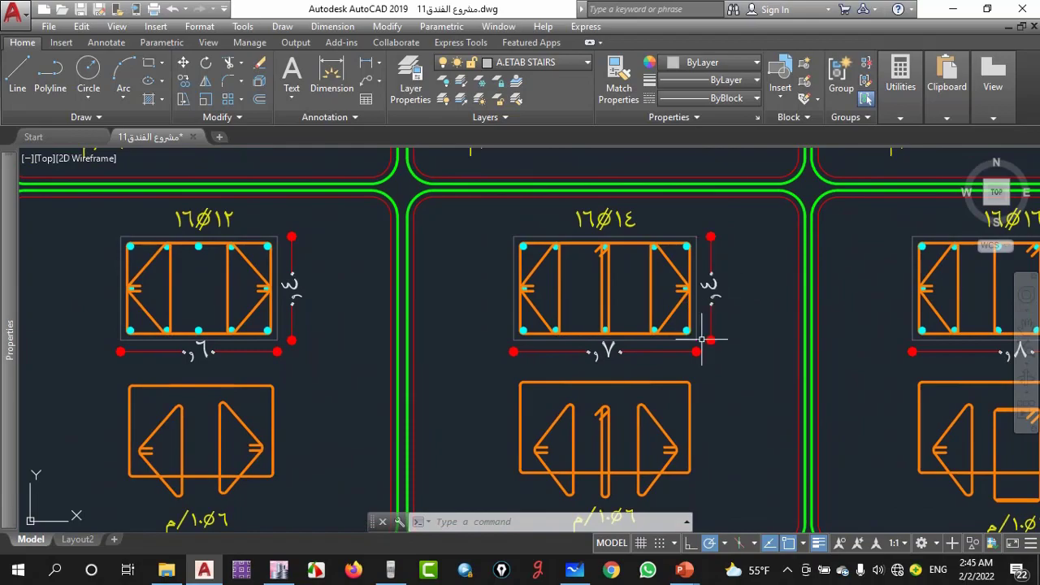
Examine the third column model's sizes and bars for the second-third and fourth-fifth floor groups in the schedule
scroll(666, 362, down, 2)
middle_drag(549, 287, 645, 385)
scroll(645, 386, down, 4)
scroll(557, 255, up, 6)
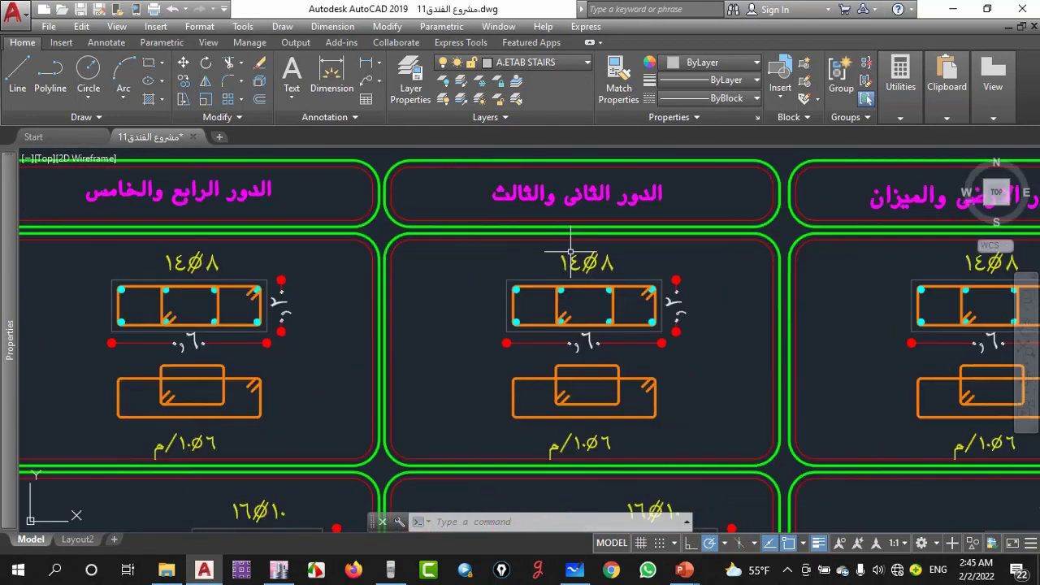
scroll(560, 257, down, 3)
middle_drag(561, 257, 559, 147)
scroll(554, 303, up, 4)
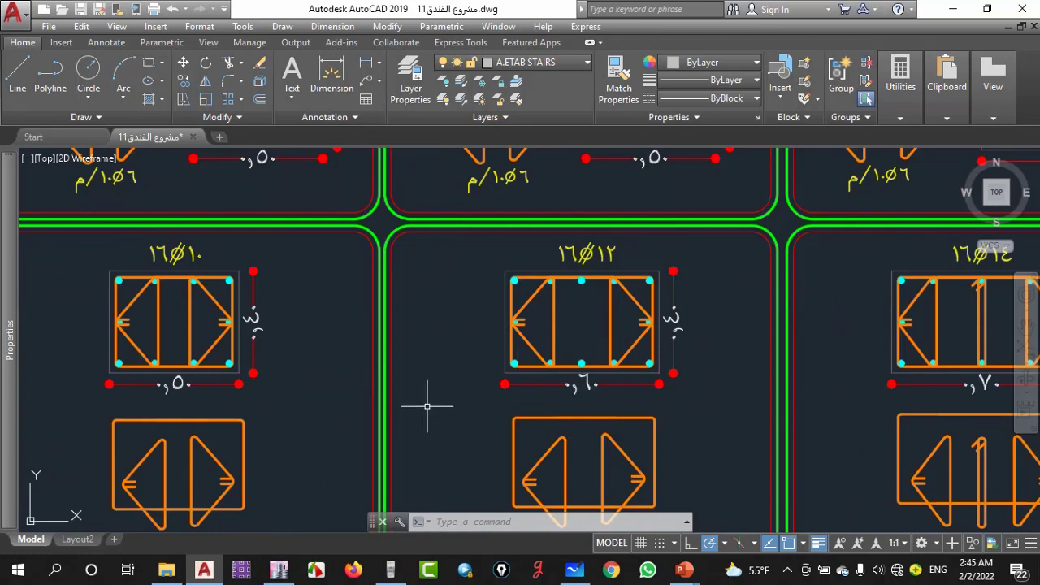
scroll(426, 406, down, 6)
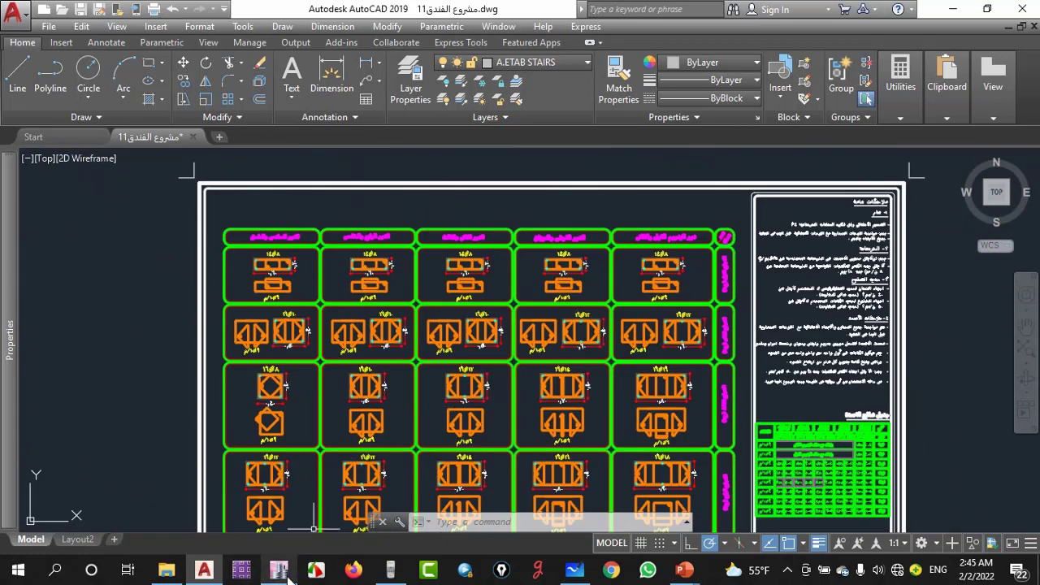
Switch to ETABS and examine the columns' longitudinal reinforcing results floor by floor in a 3-D view
mouse_move(289, 573)
click(294, 522)
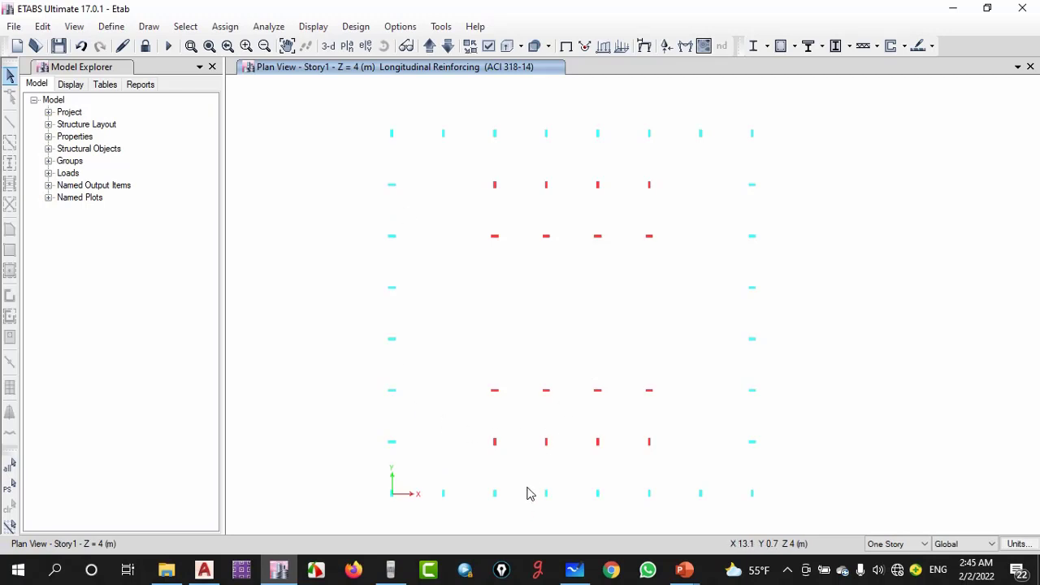
click(347, 46)
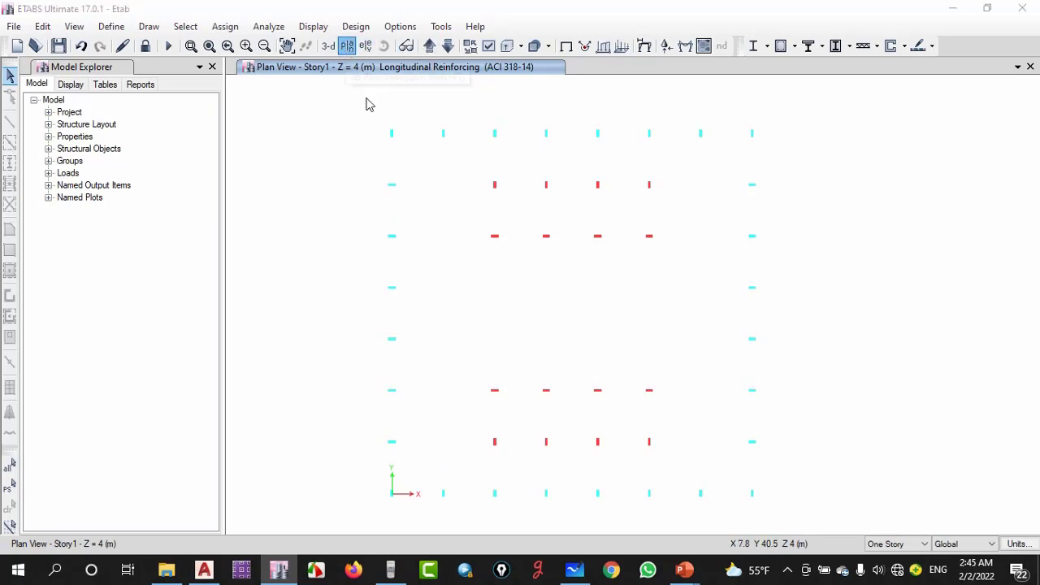
click(648, 96)
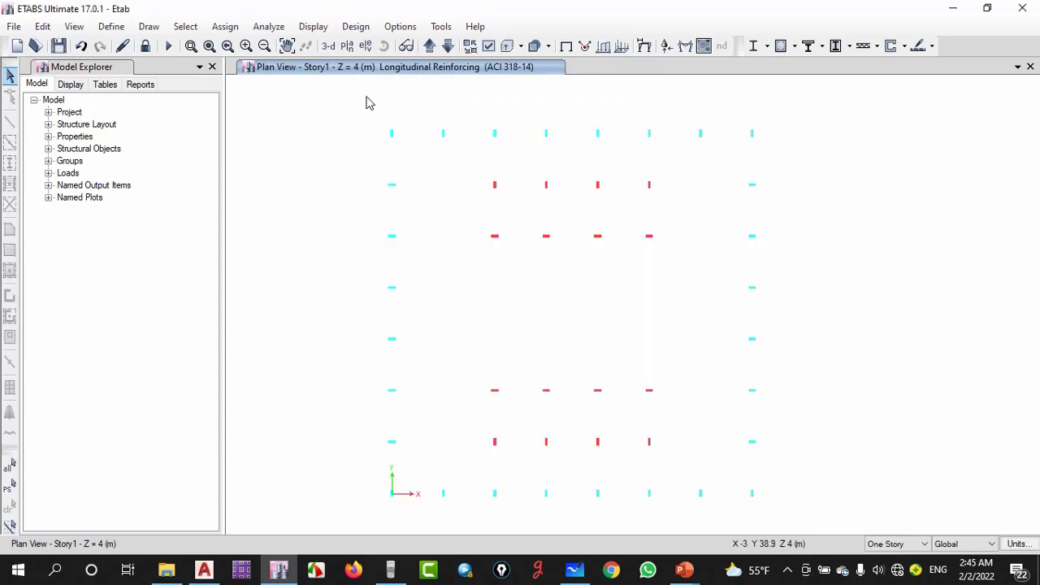
click(327, 46)
scroll(642, 403, up, 3)
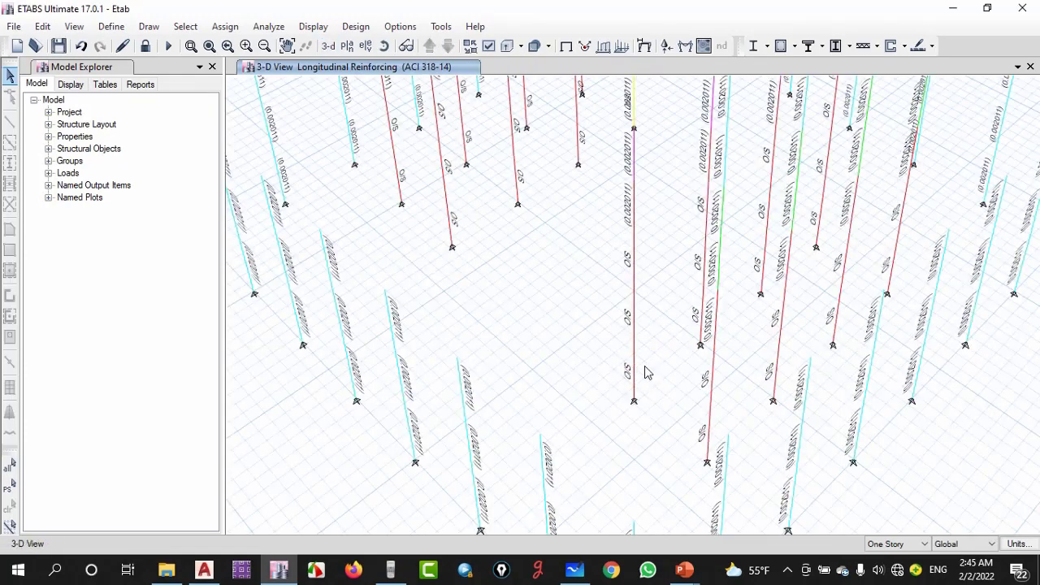
middle_drag(634, 360, 646, 404)
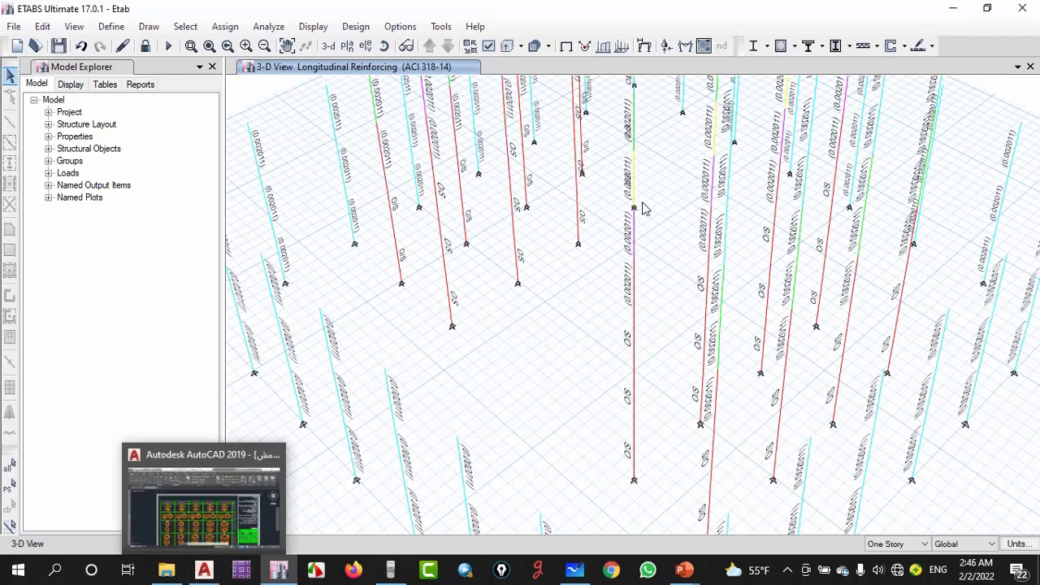
click(204, 570)
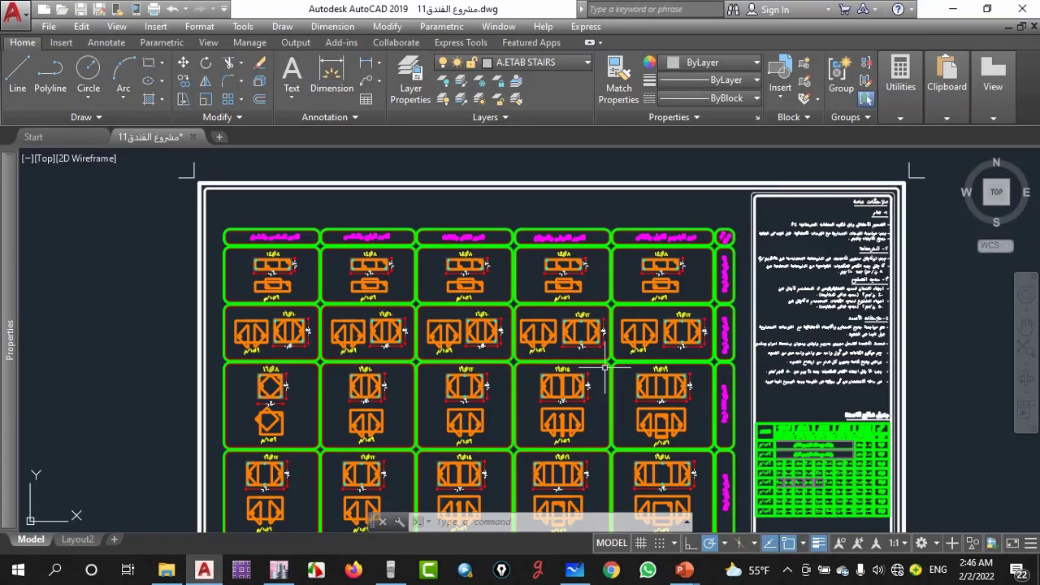
click(953, 9)
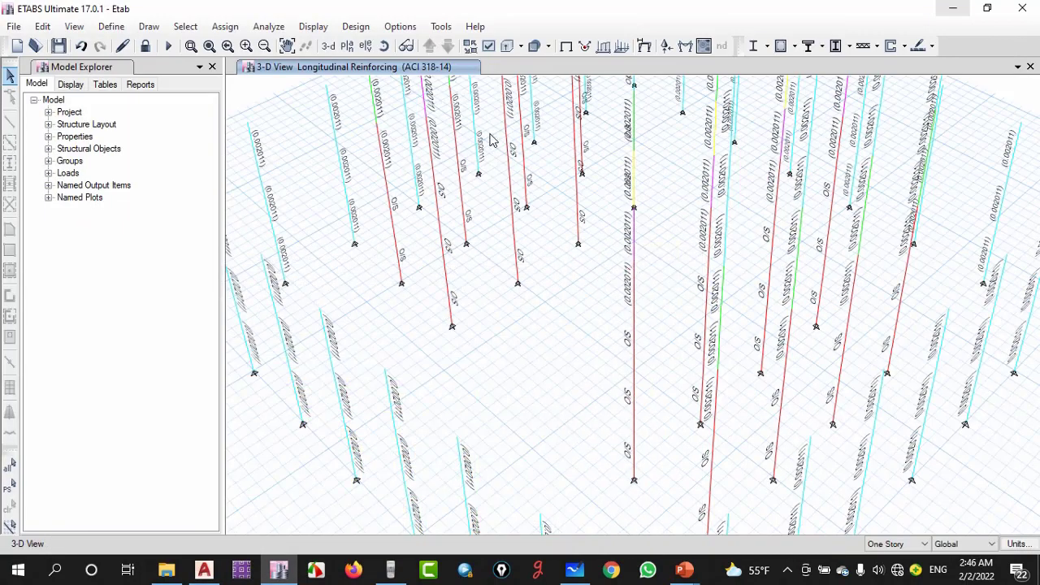
Show the Story1 plan view of the longitudinal reinforcing
click(347, 46)
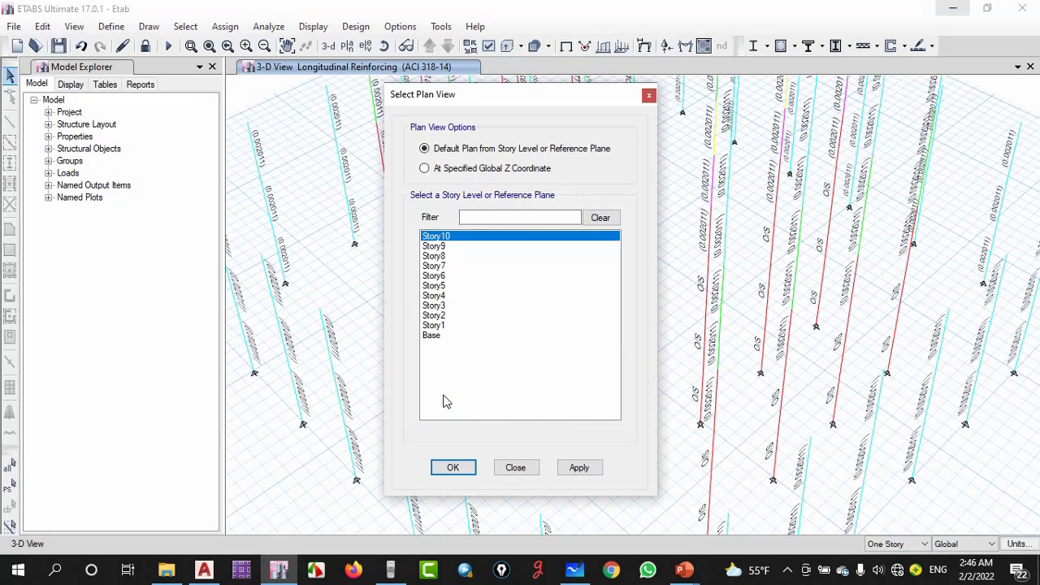
click(437, 326)
click(453, 467)
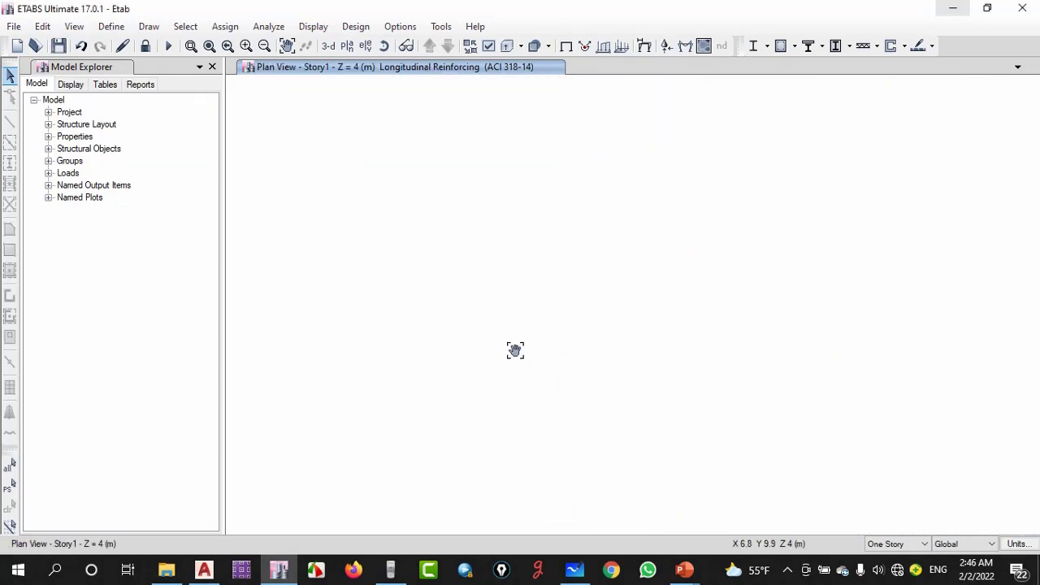
drag(515, 351, 458, 376)
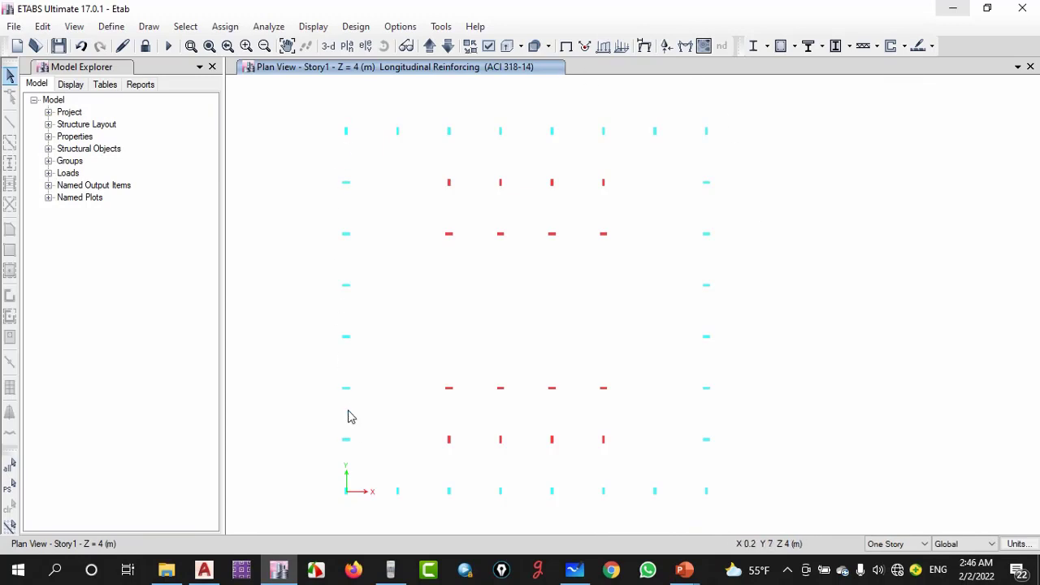
drag(322, 504, 743, 468)
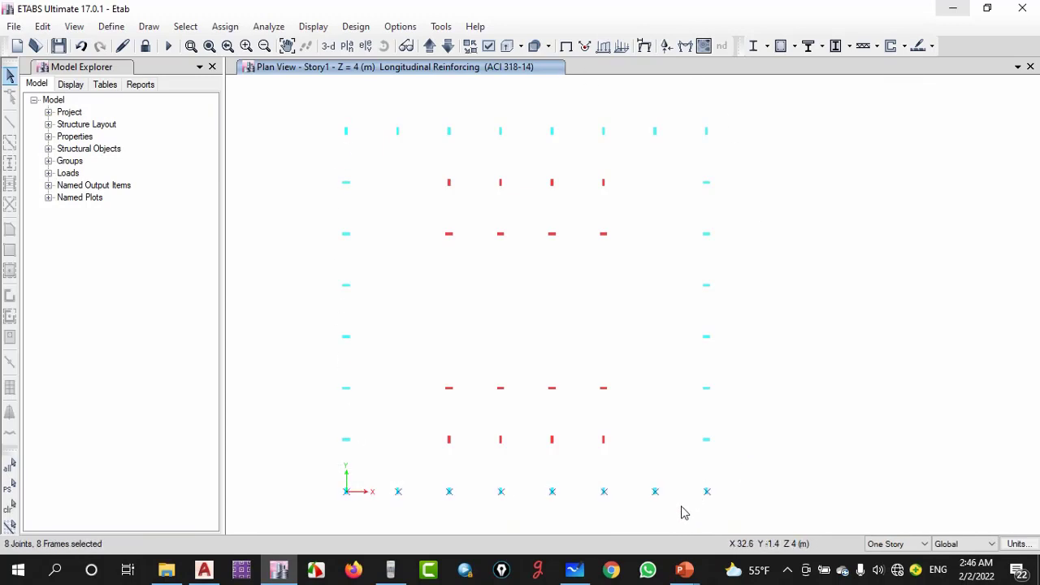
drag(682, 513, 785, 110)
drag(318, 154, 740, 82)
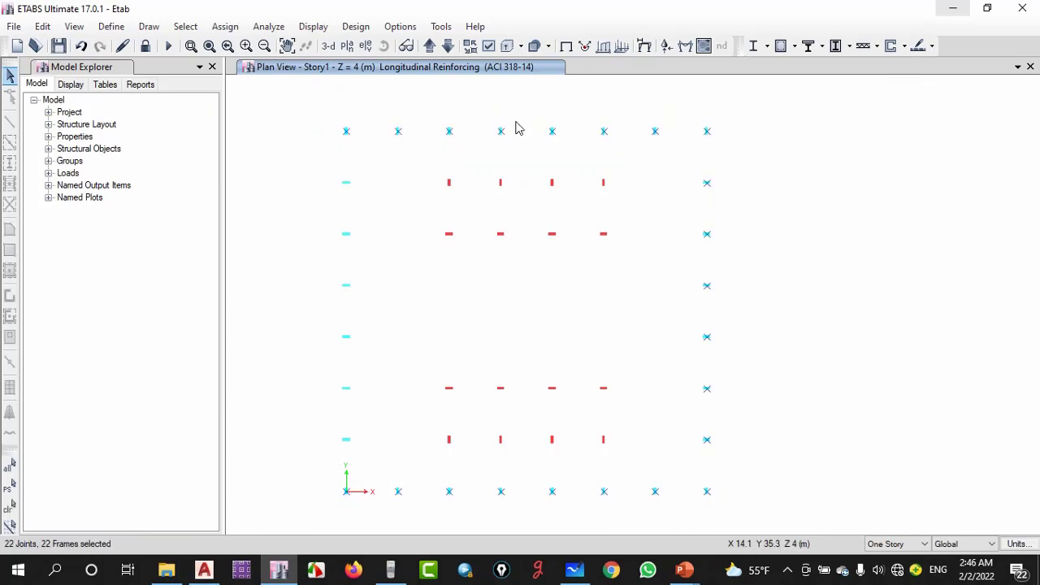
drag(312, 478, 404, 124)
right_click(347, 132)
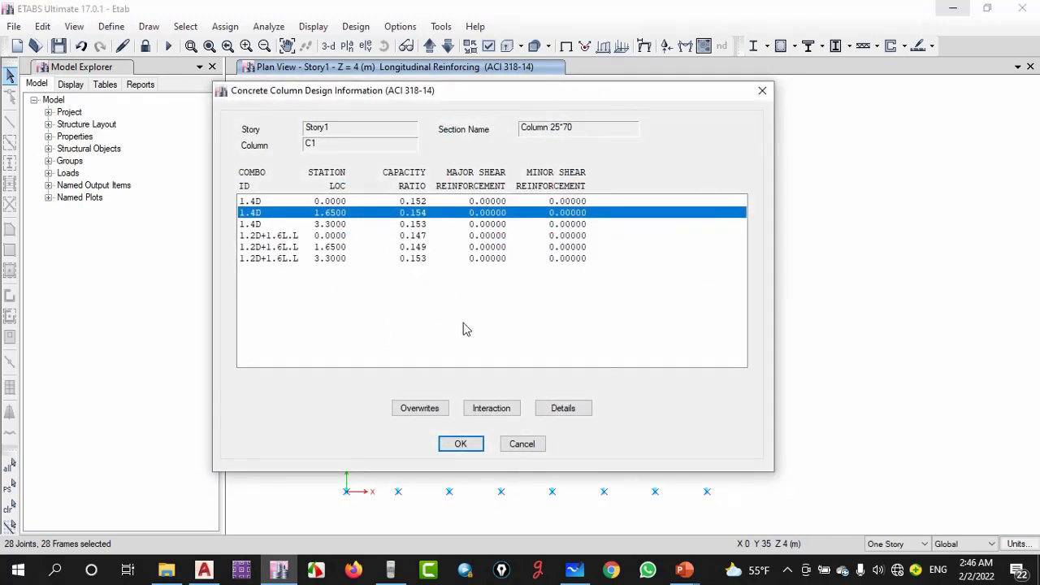
click(417, 410)
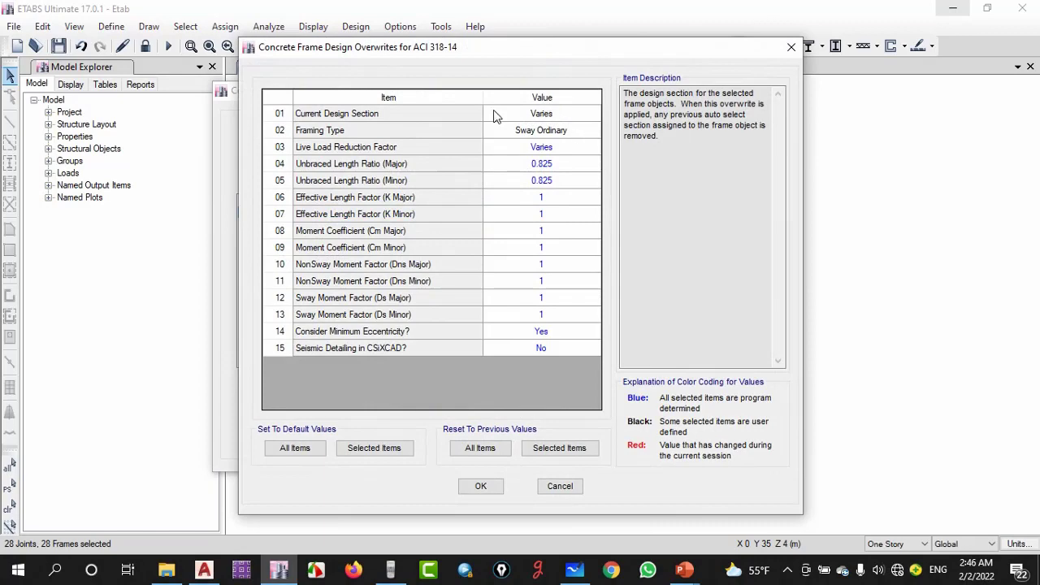
click(538, 115)
drag(590, 56, 31, 63)
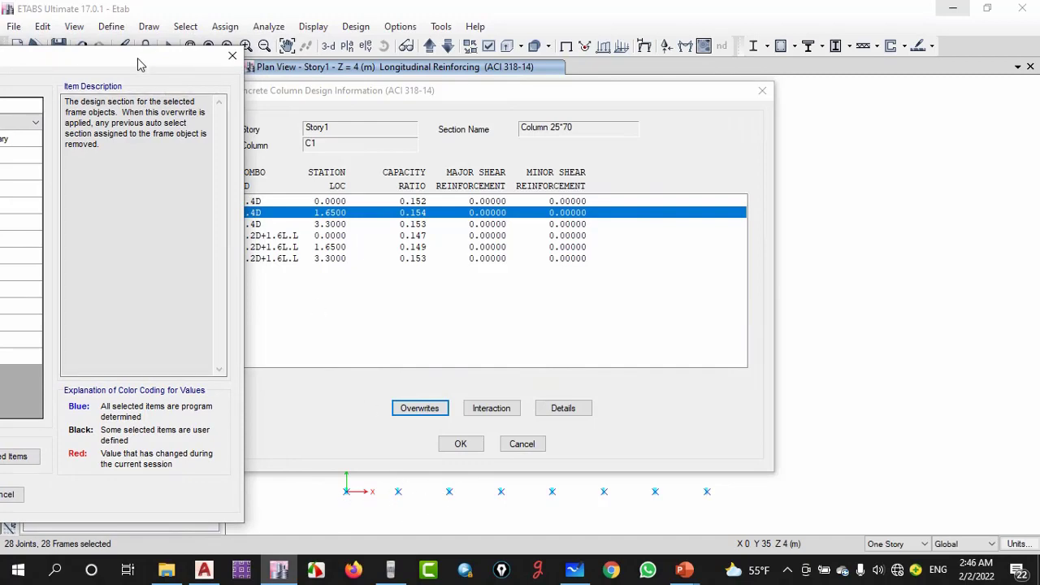
drag(139, 65, 603, 69)
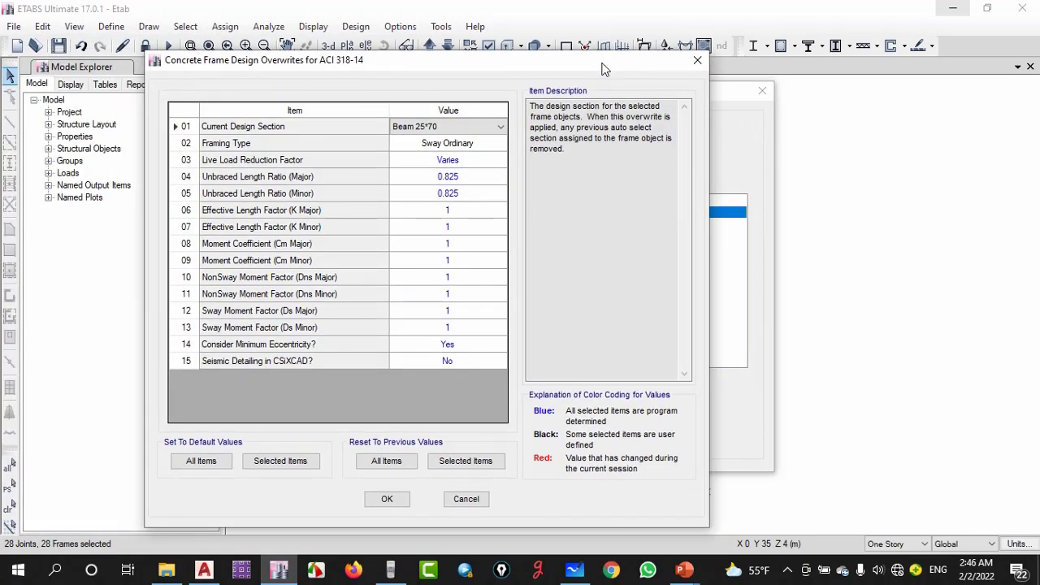
click(455, 128)
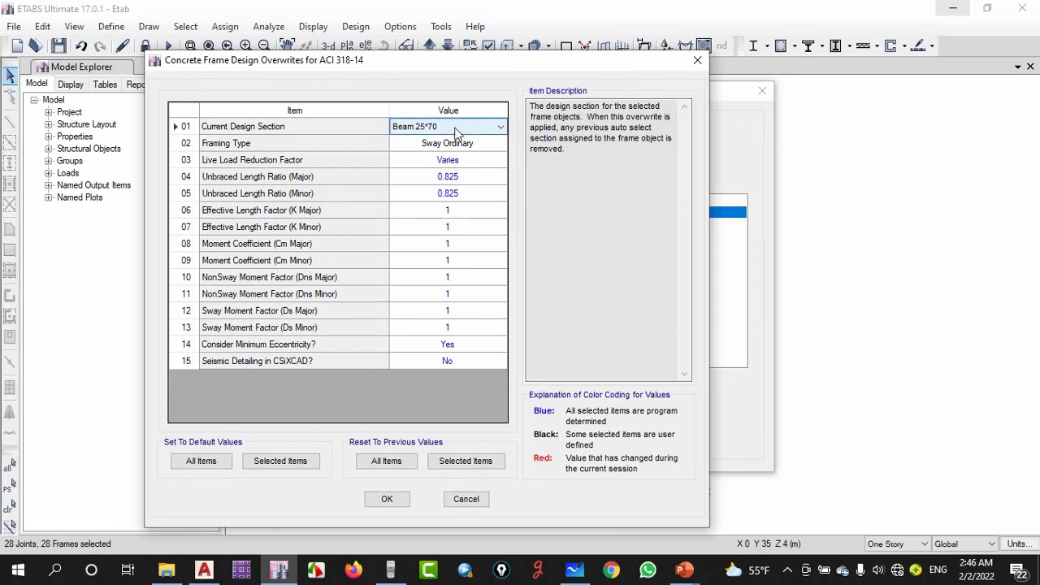
click(457, 130)
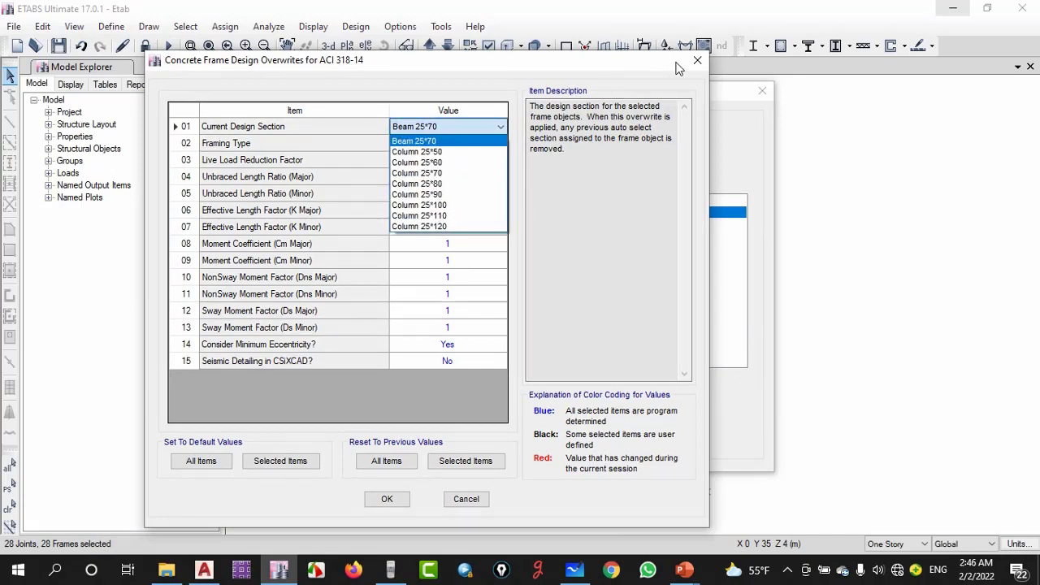
click(702, 62)
click(702, 62)
click(763, 90)
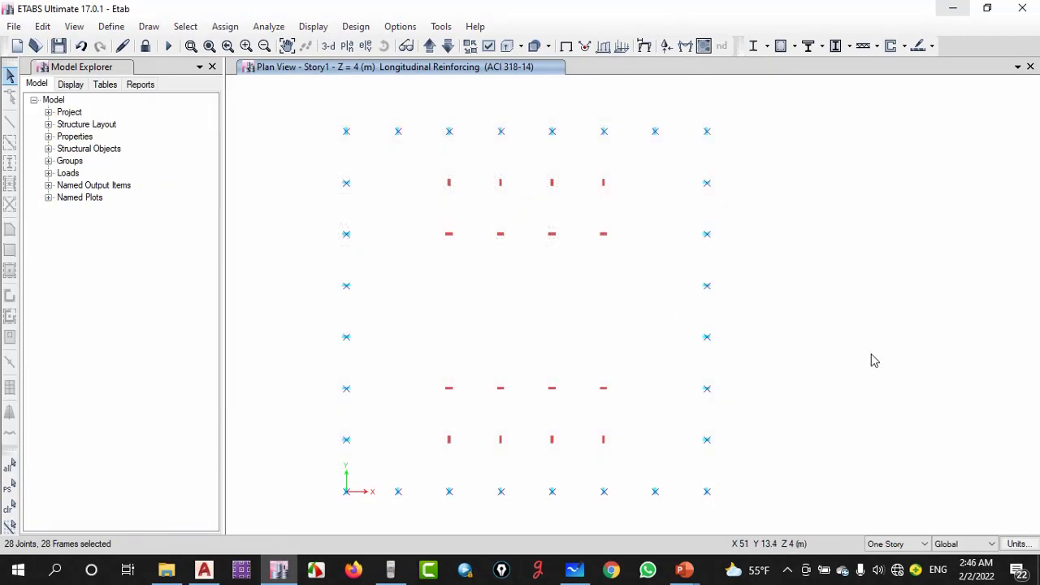
Set the story scope to All Stories, select all perimeter columns, and check the selection in a 3-D view
click(882, 544)
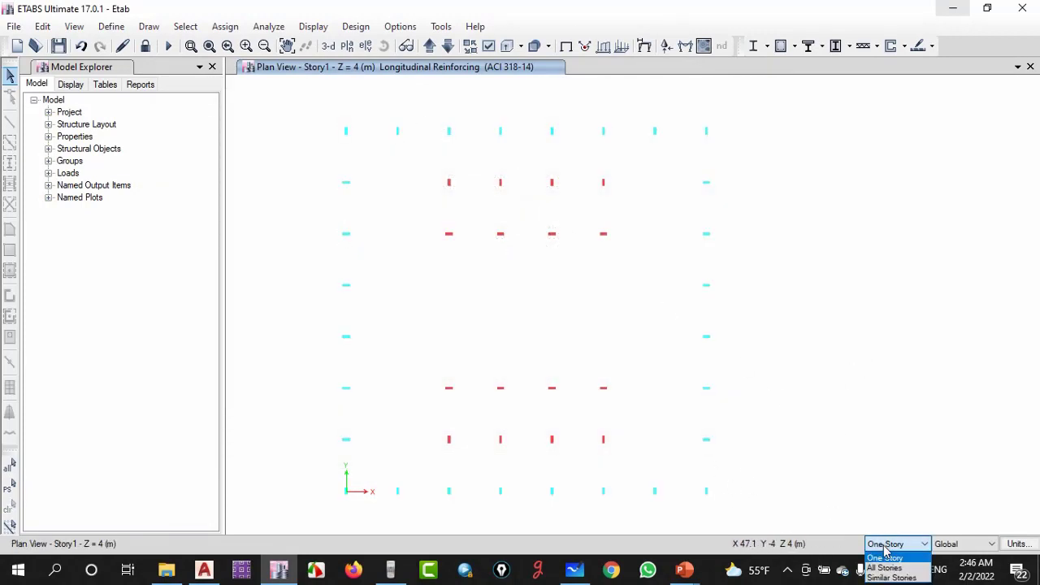
click(886, 569)
drag(326, 497, 737, 457)
drag(325, 458, 780, 122)
drag(694, 461, 777, 167)
click(328, 45)
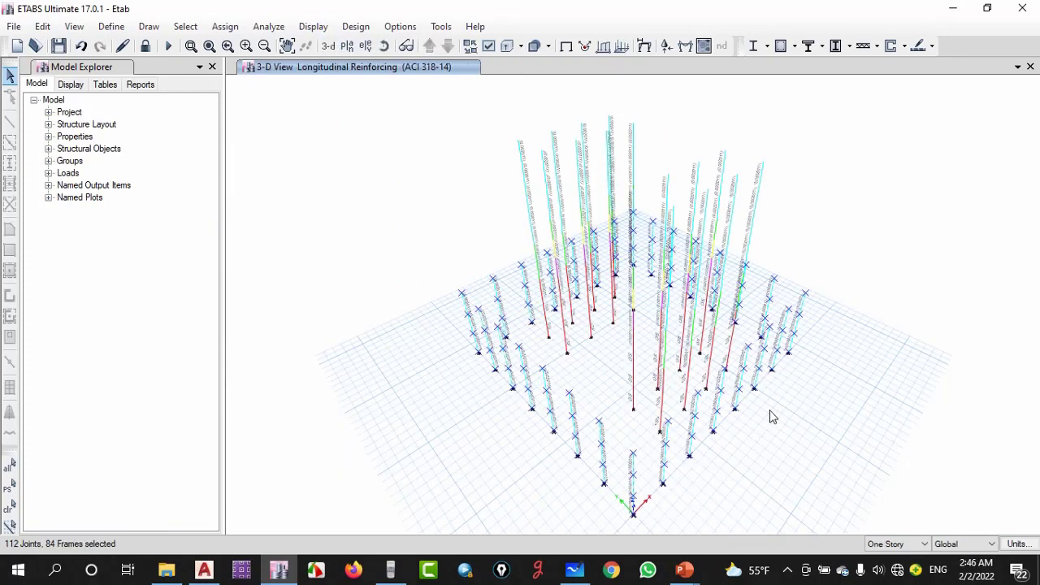
Return to the Story1 plan and overwrite the selected perimeter columns' design section with Column 25*50 through the column at the origin
click(345, 47)
click(436, 325)
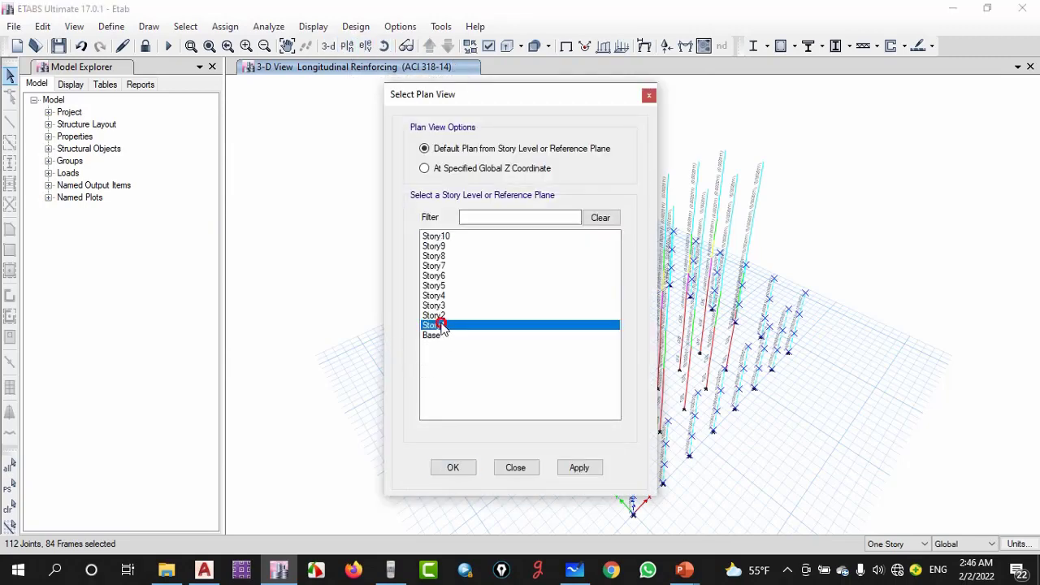
click(453, 469)
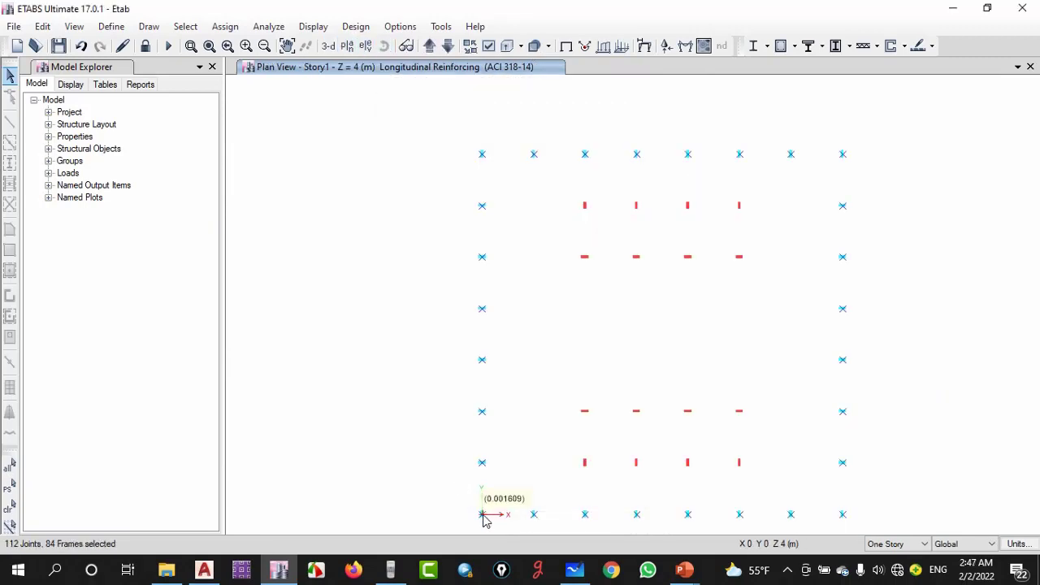
right_click(483, 517)
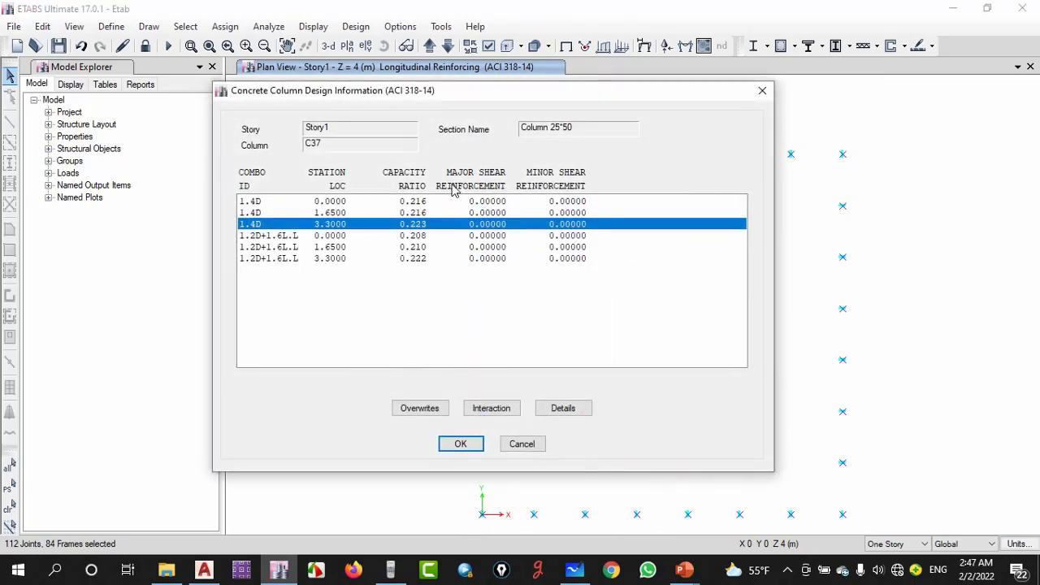
click(423, 408)
click(574, 116)
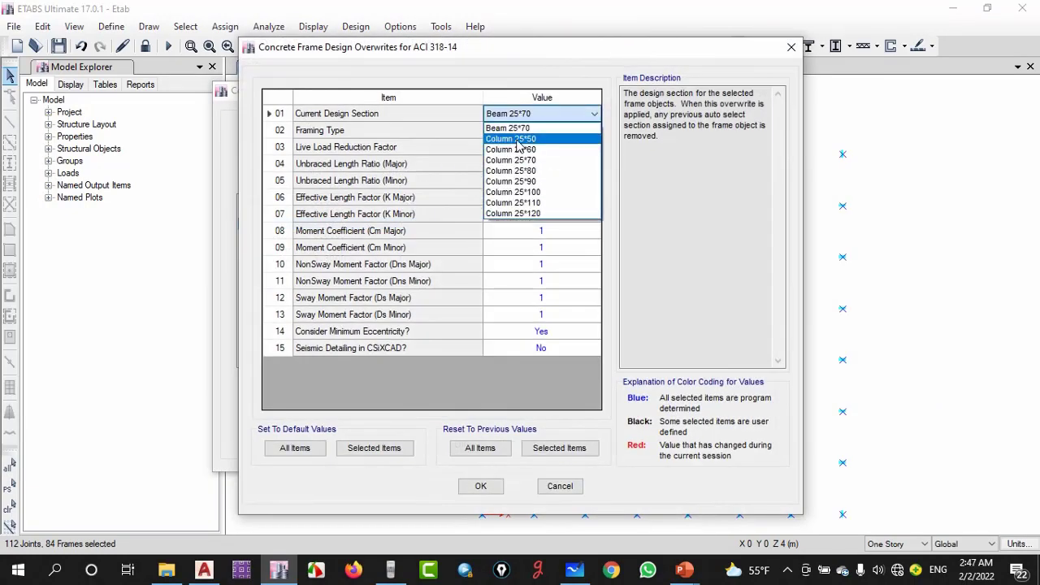
click(525, 141)
click(481, 486)
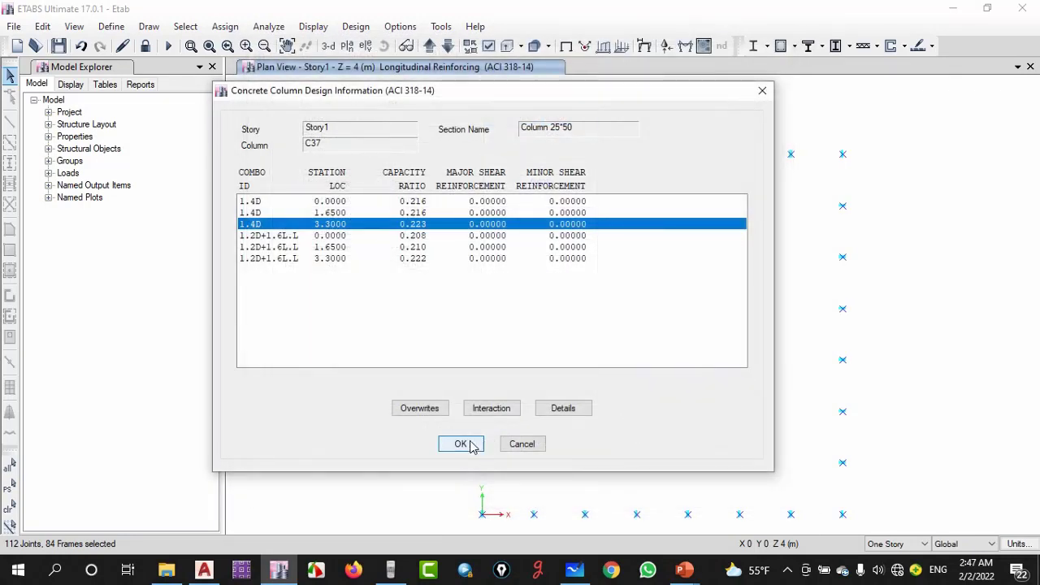
click(469, 444)
Check the design section and capacity ratios of the perimeter column at X 0, Y 20 on Story1 and Story2
middle_drag(613, 288, 544, 269)
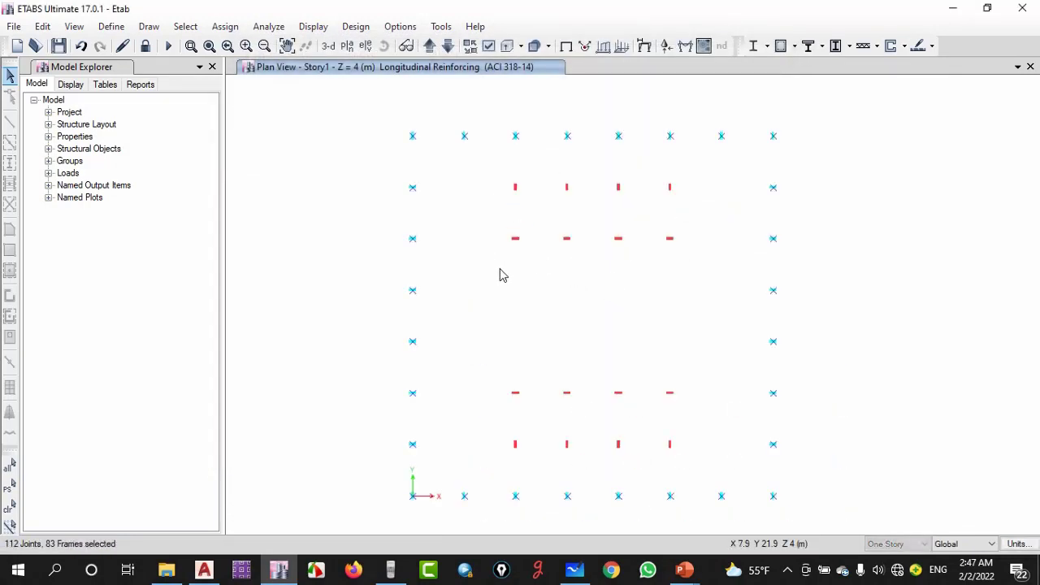
right_click(412, 291)
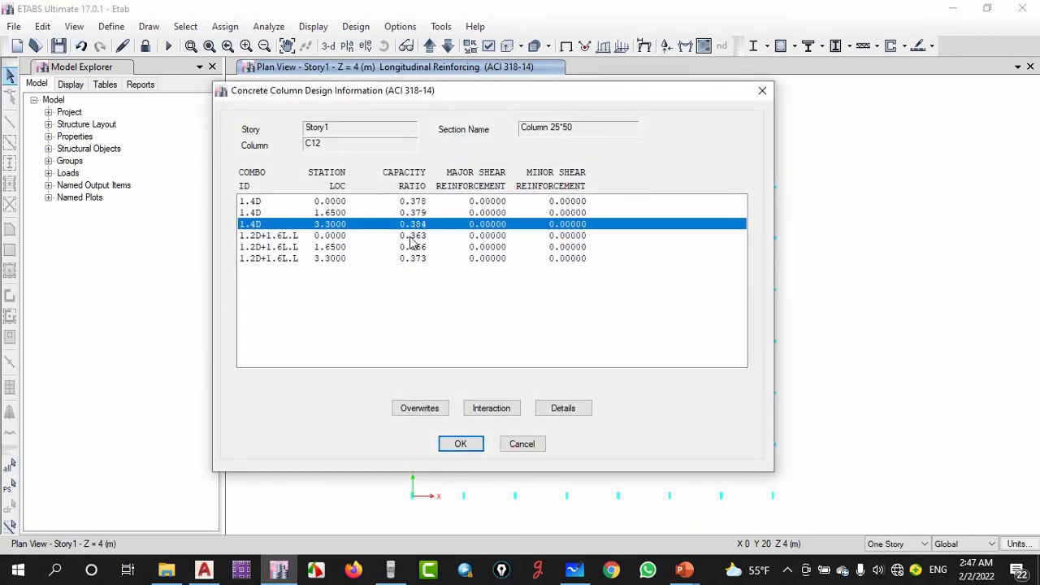
click(762, 90)
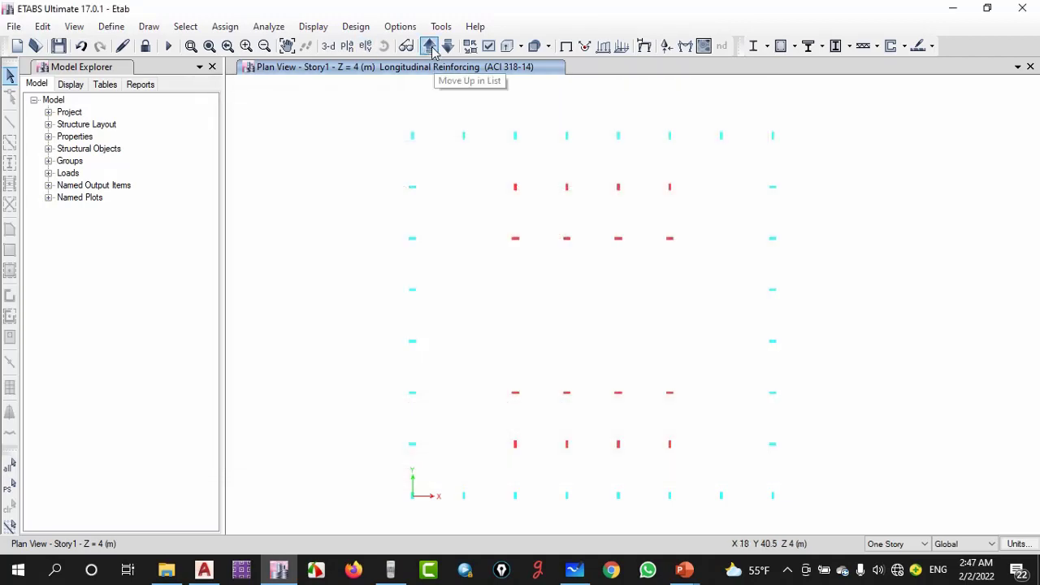
click(430, 47)
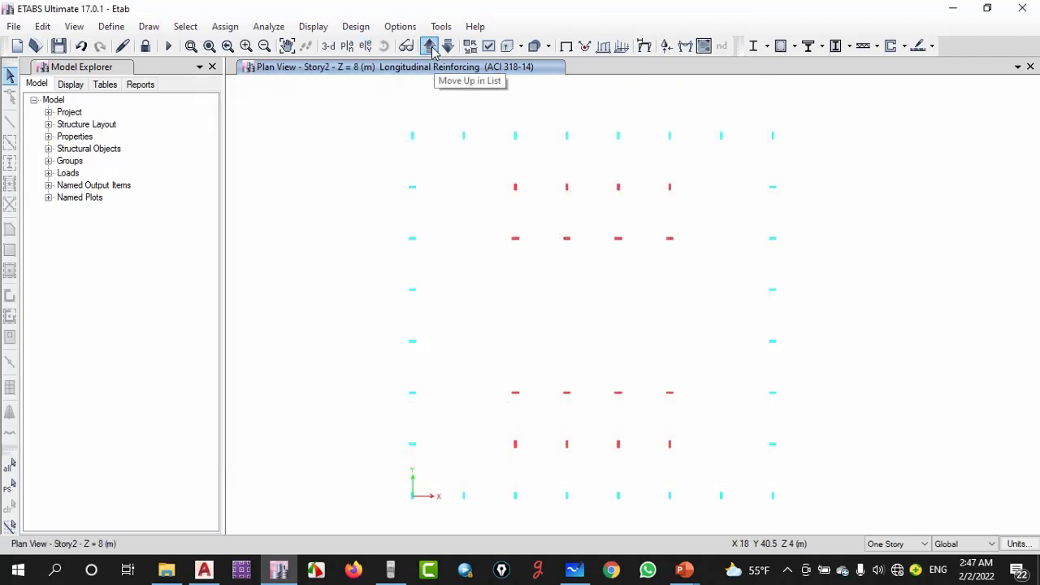
right_click(412, 290)
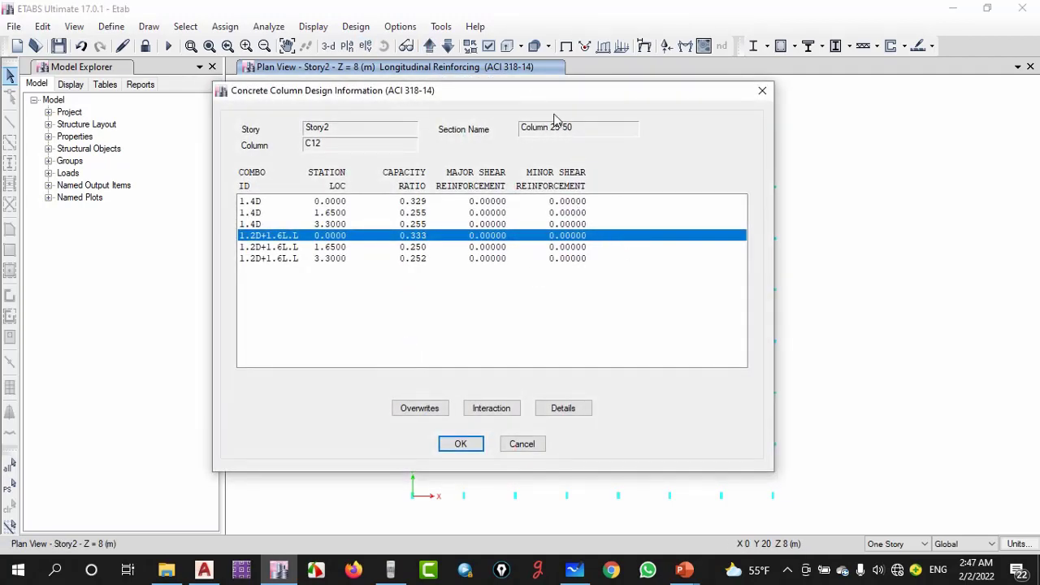
click(761, 92)
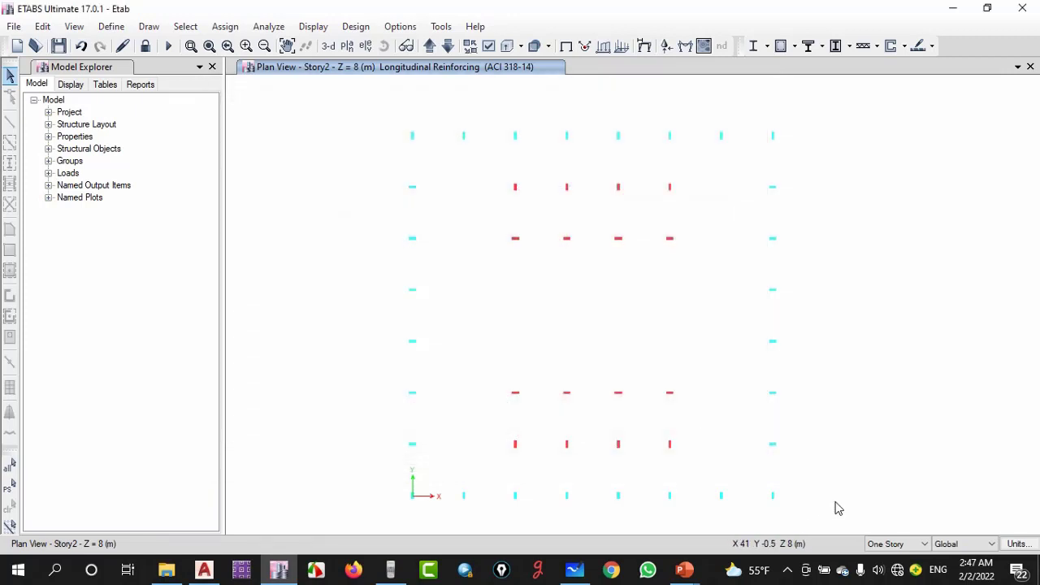
Set the story scope to One Story and move the plan view down to Story1
click(909, 545)
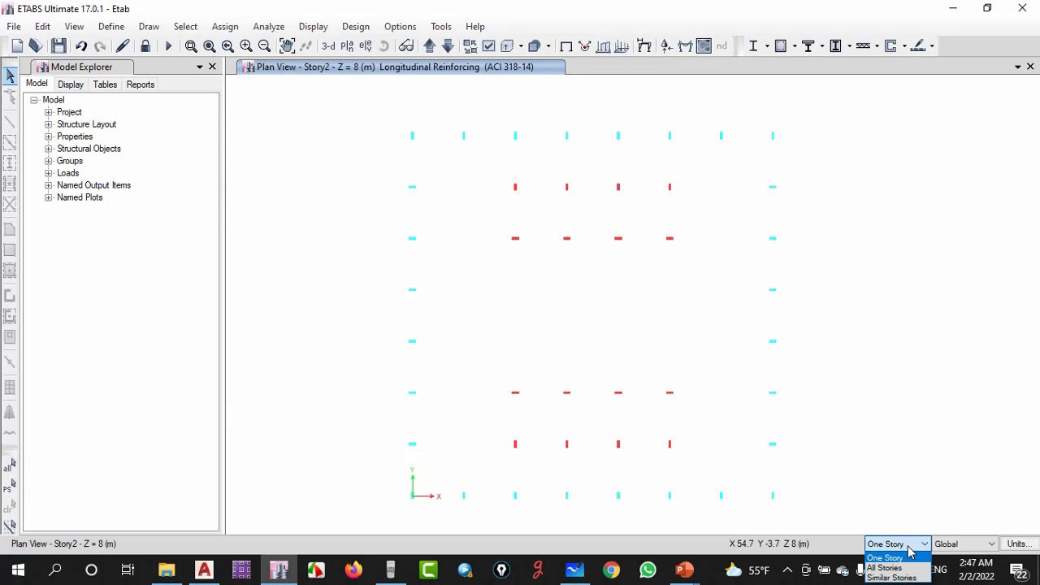
click(910, 553)
click(908, 545)
click(901, 556)
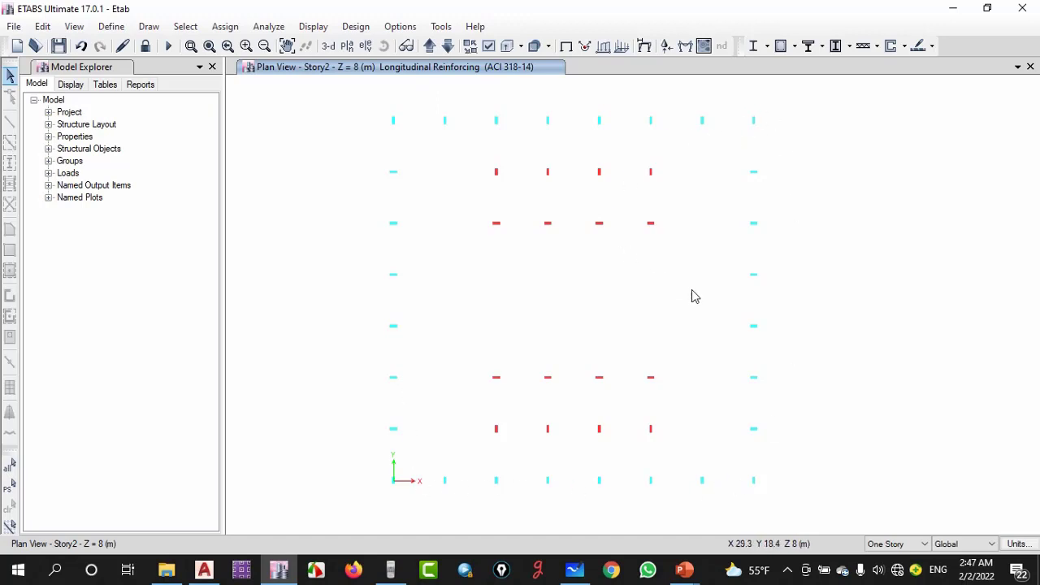
click(447, 51)
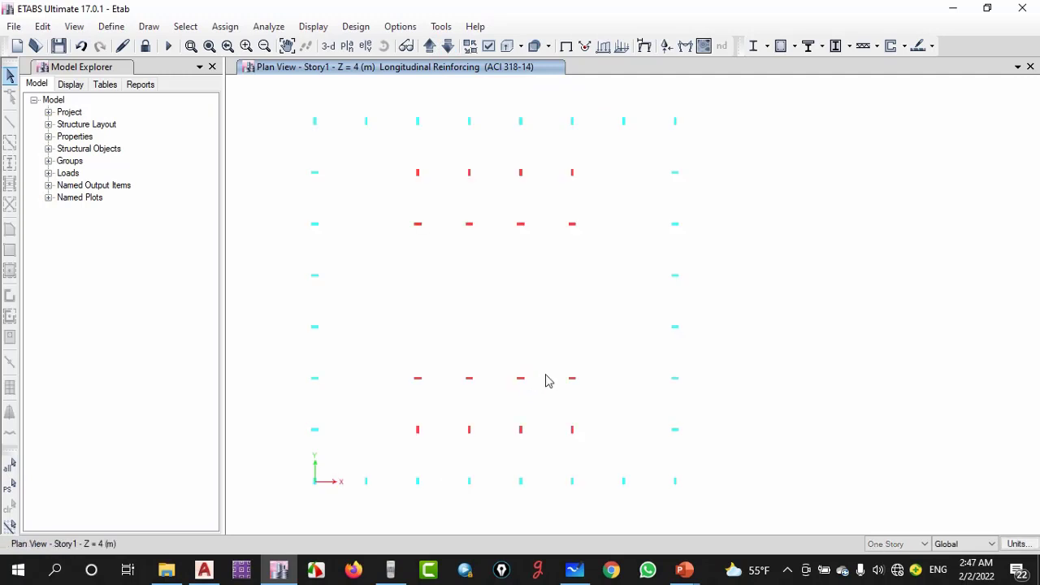
Check the design information and design details of the interior column at X 10, Y 5 on Story1
right_click(418, 433)
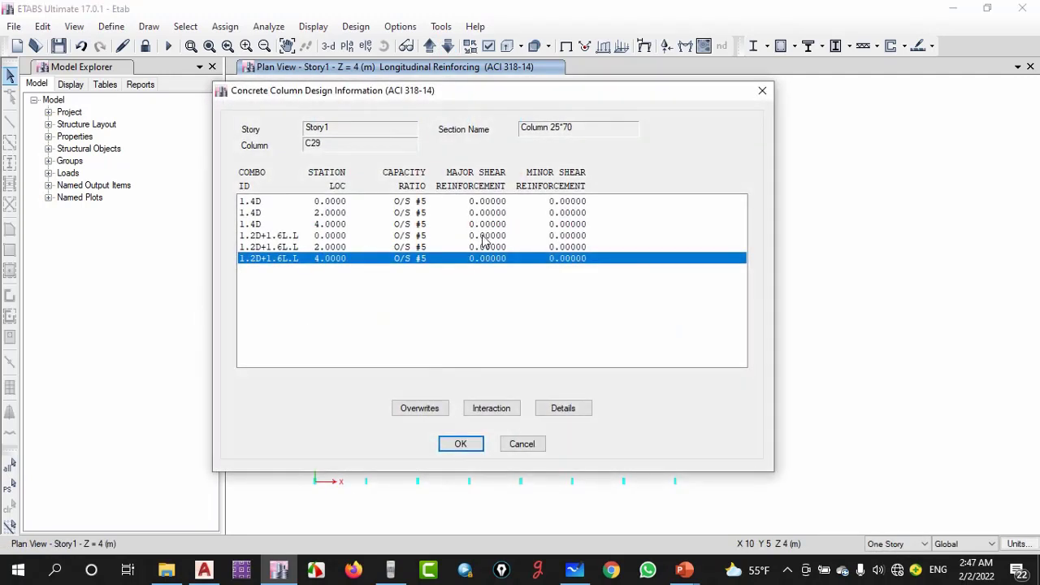
click(563, 410)
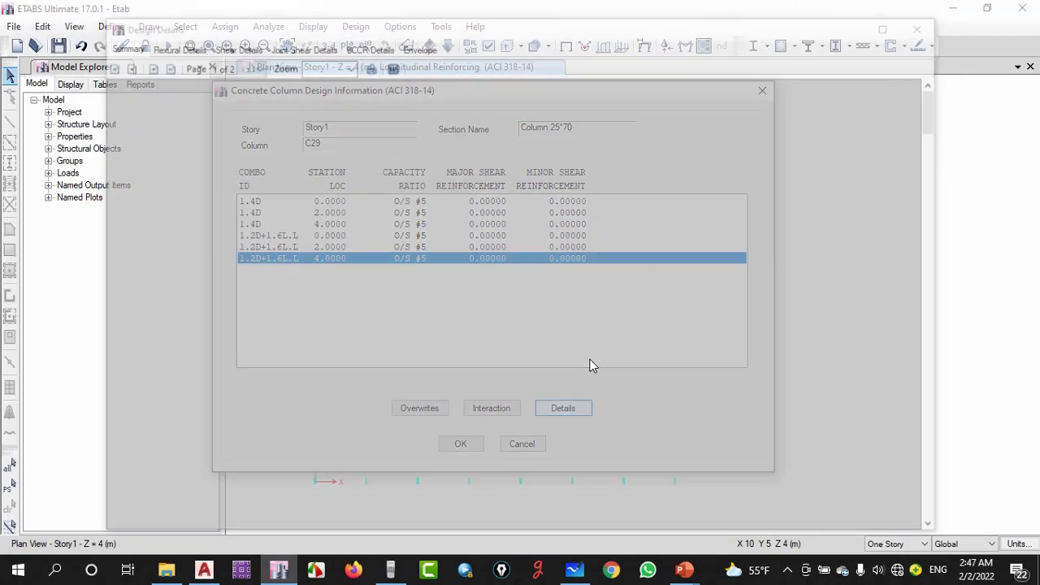
scroll(611, 369, down, 5)
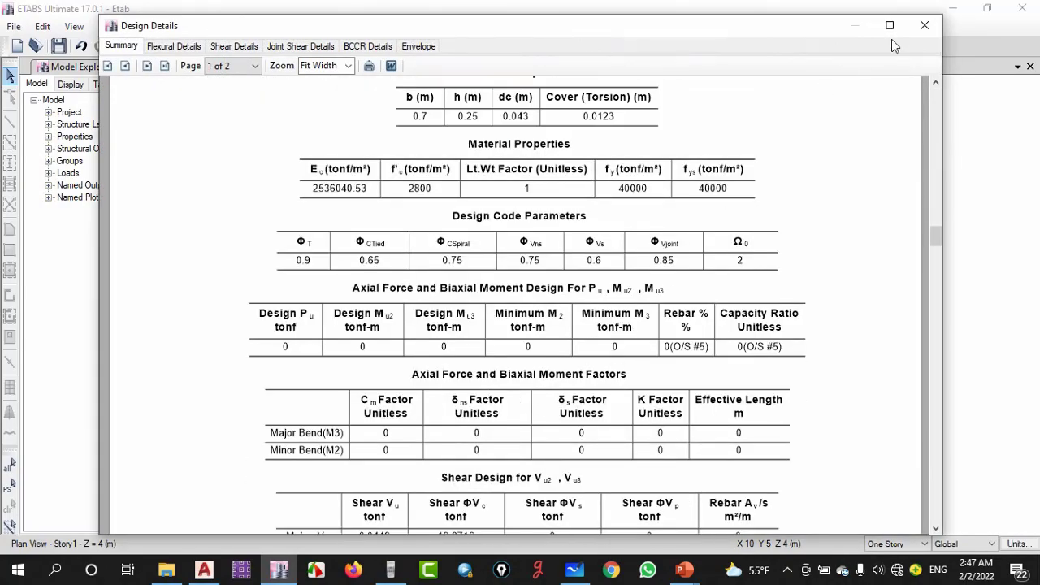
click(921, 31)
click(531, 441)
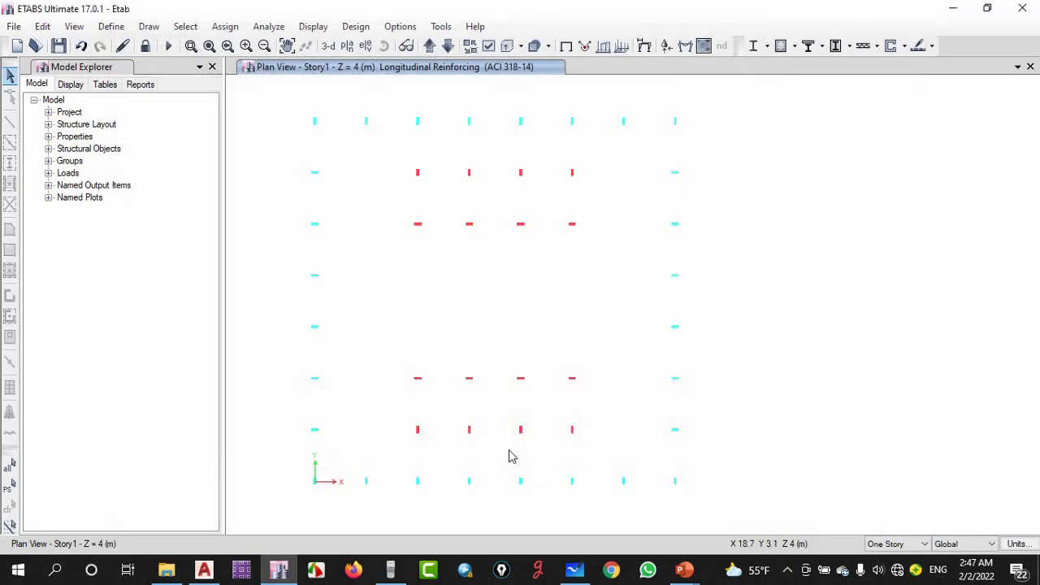
click(913, 547)
click(911, 557)
drag(416, 432, 843, 446)
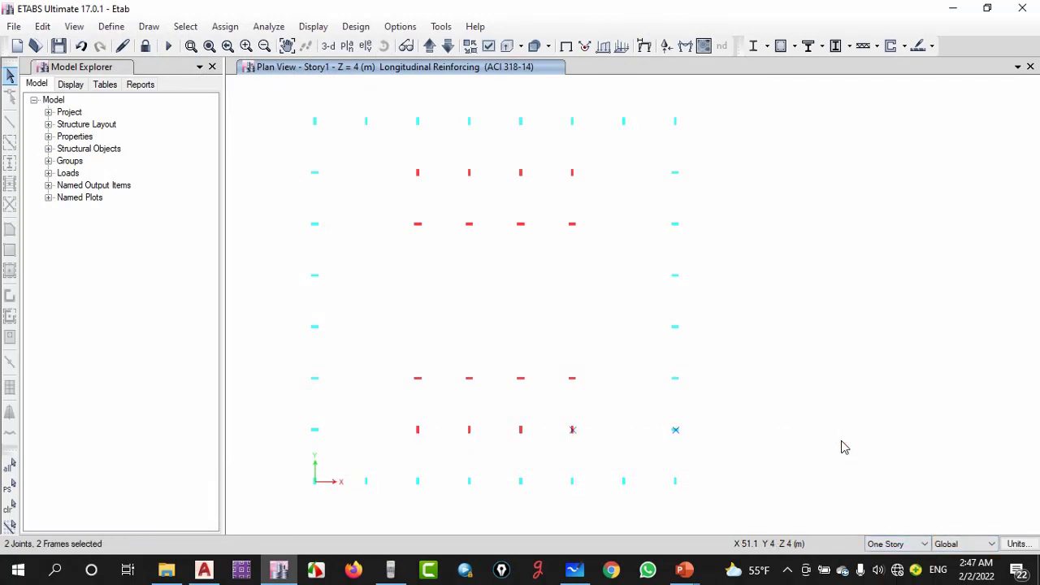
click(699, 442)
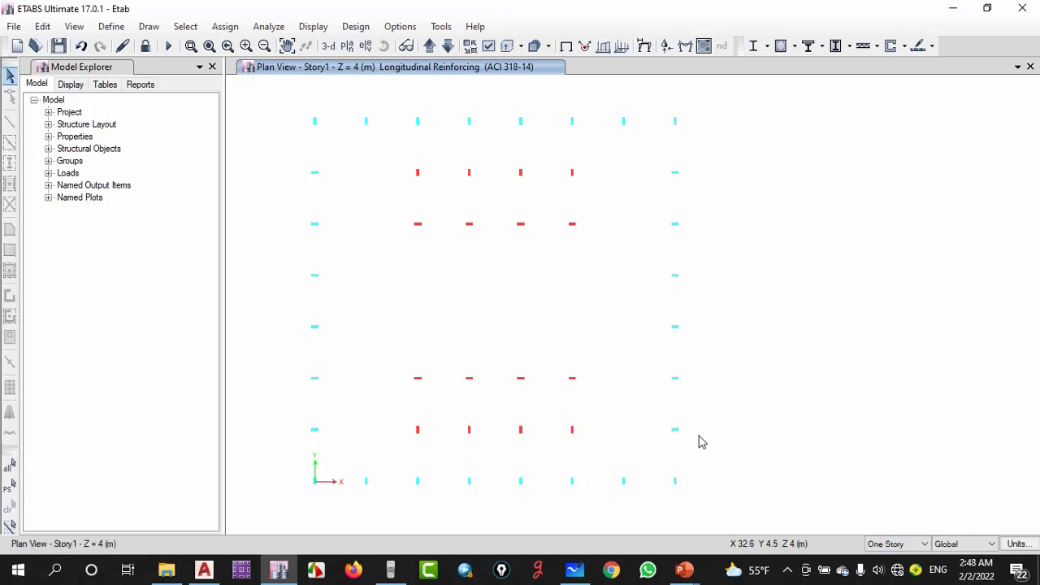
Overwrite the design section of the Story1 interior column at X 10, Y 5 with Column 25*80 and accept it
right_click(418, 431)
click(439, 407)
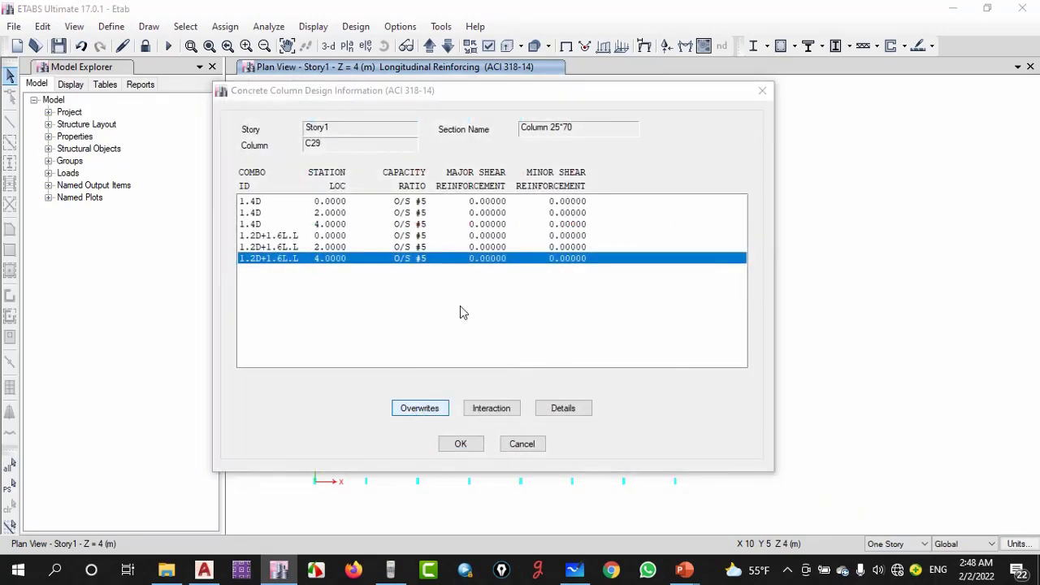
click(549, 114)
click(548, 114)
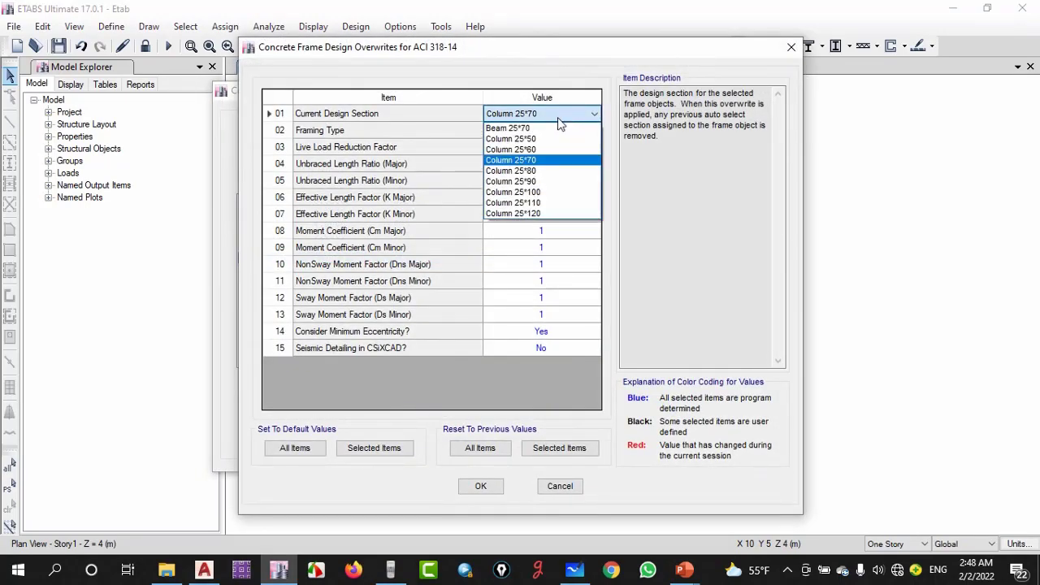
click(537, 172)
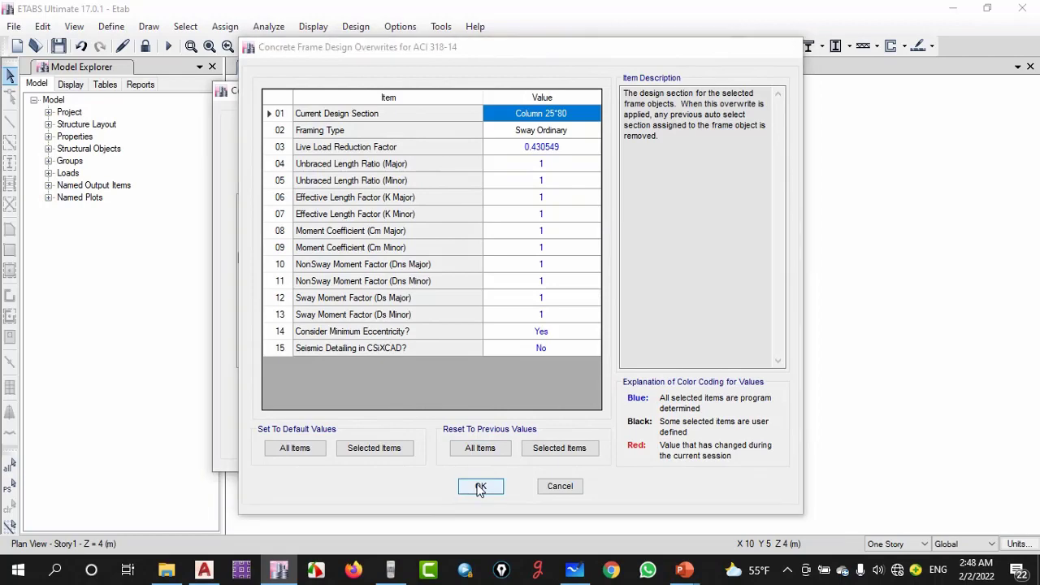
click(478, 485)
click(460, 445)
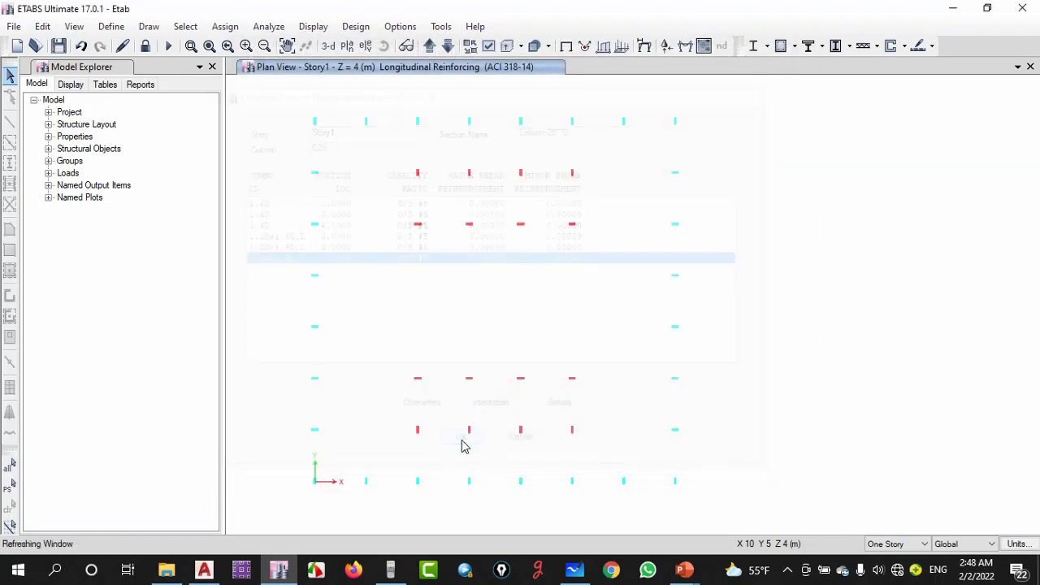
Reopen the design information of the column at X 10, Y 5 and overwrite its design section with Column 25*90
right_click(419, 430)
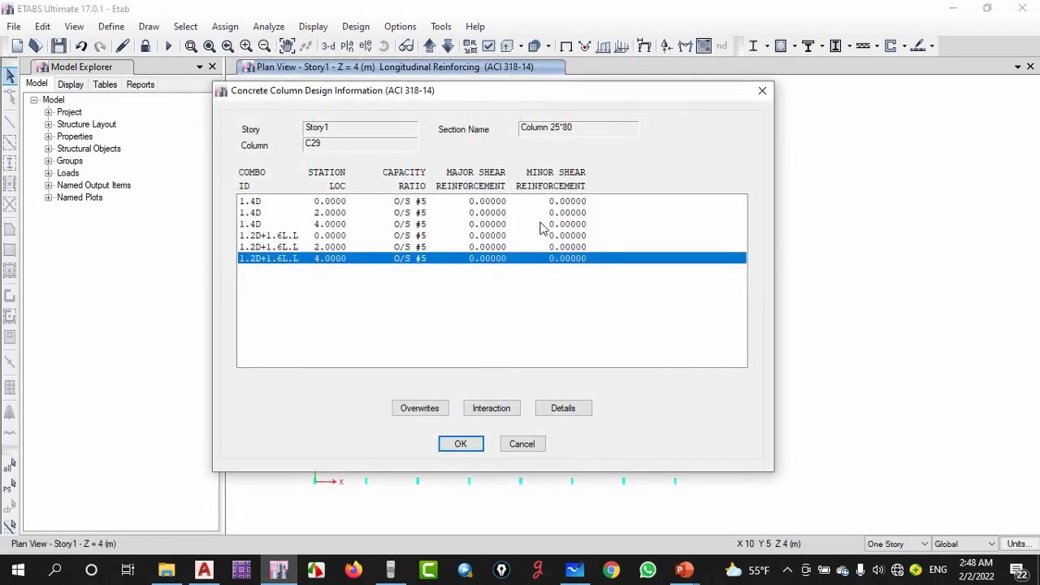
click(419, 408)
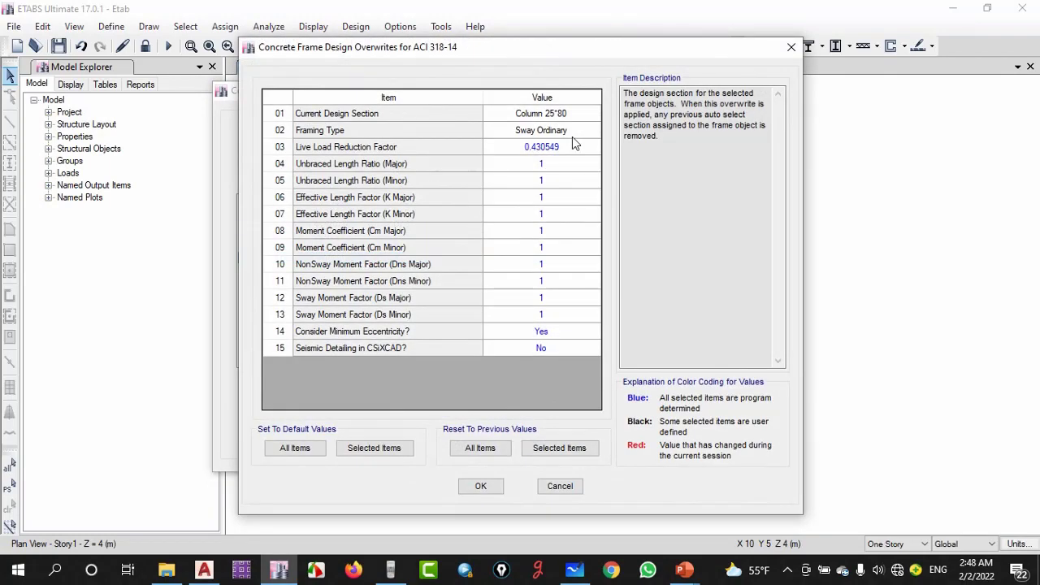
click(572, 116)
click(572, 115)
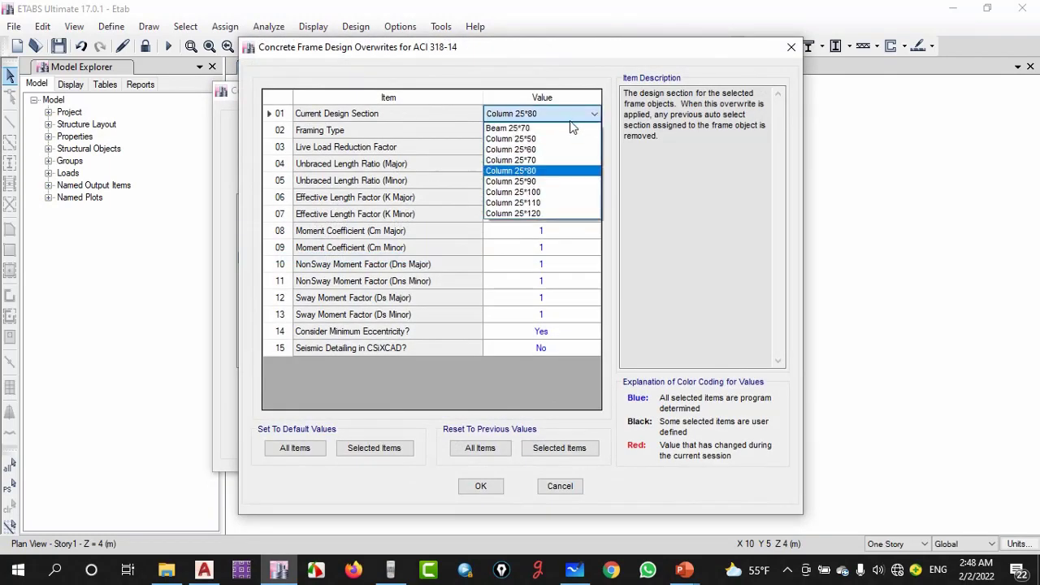
click(536, 181)
click(481, 486)
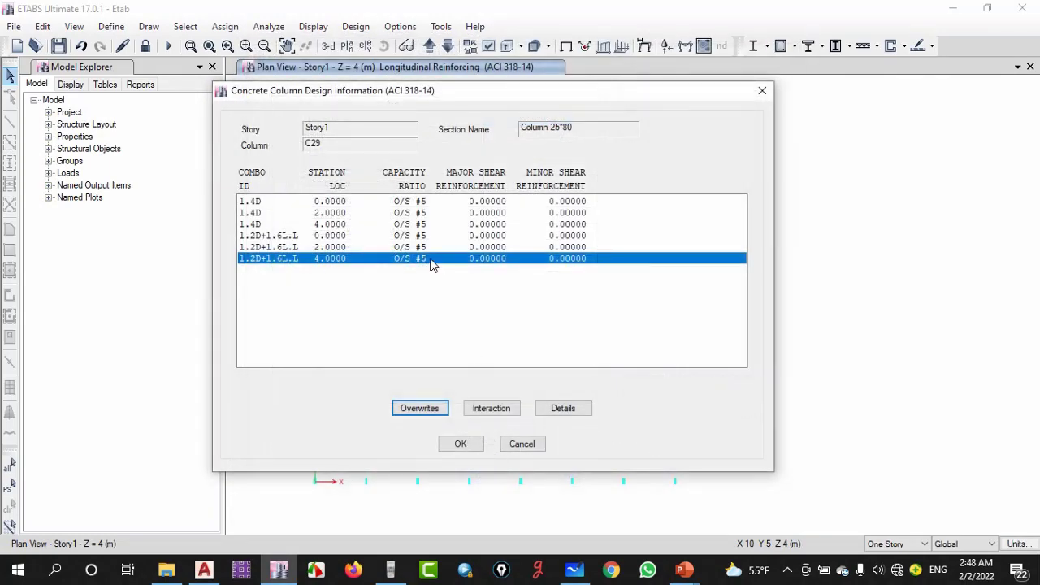
Read the column's design details for the 1.2D+1.6L.L combination, examining the capacity ratio, moment factors and overstress note
click(561, 408)
scroll(626, 348, down, 15)
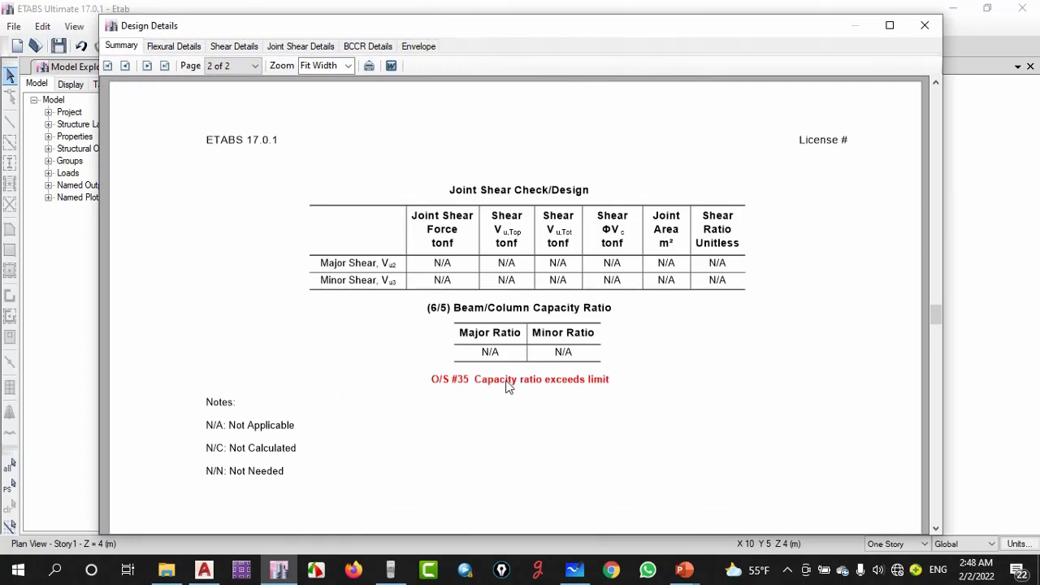
scroll(662, 366, up, 12)
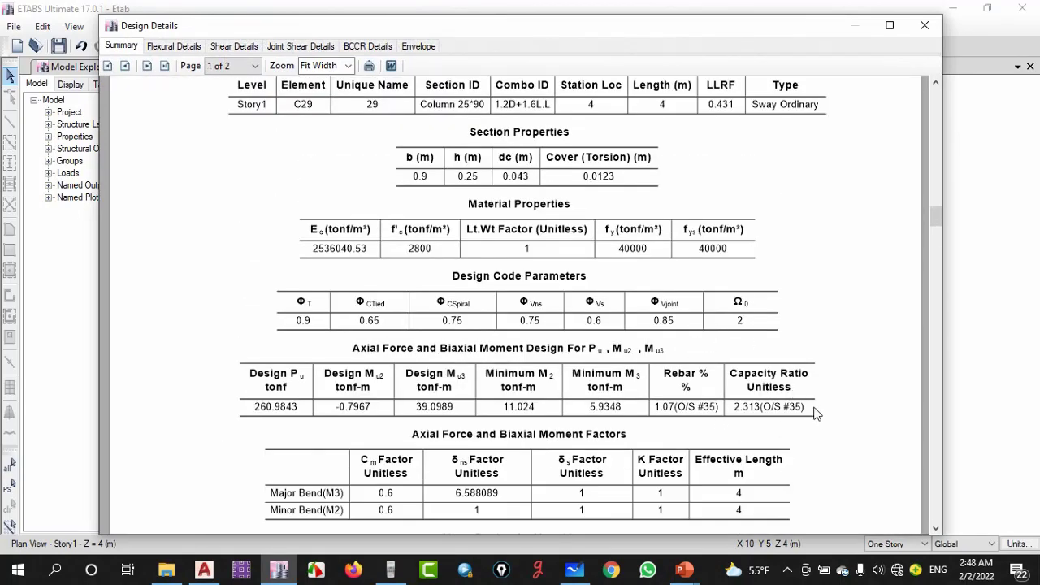
scroll(736, 362, down, 10)
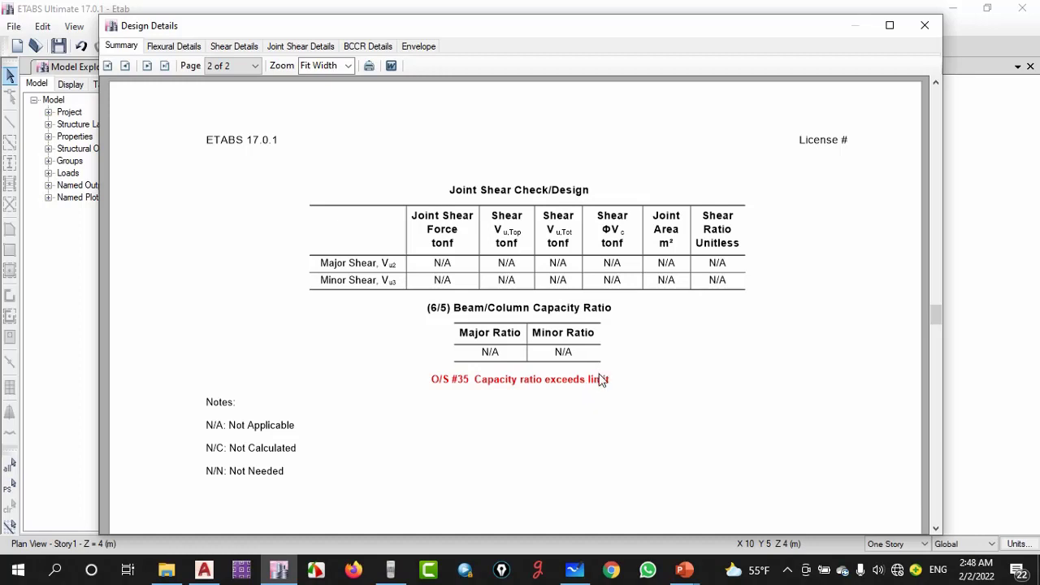
scroll(602, 381, up, 5)
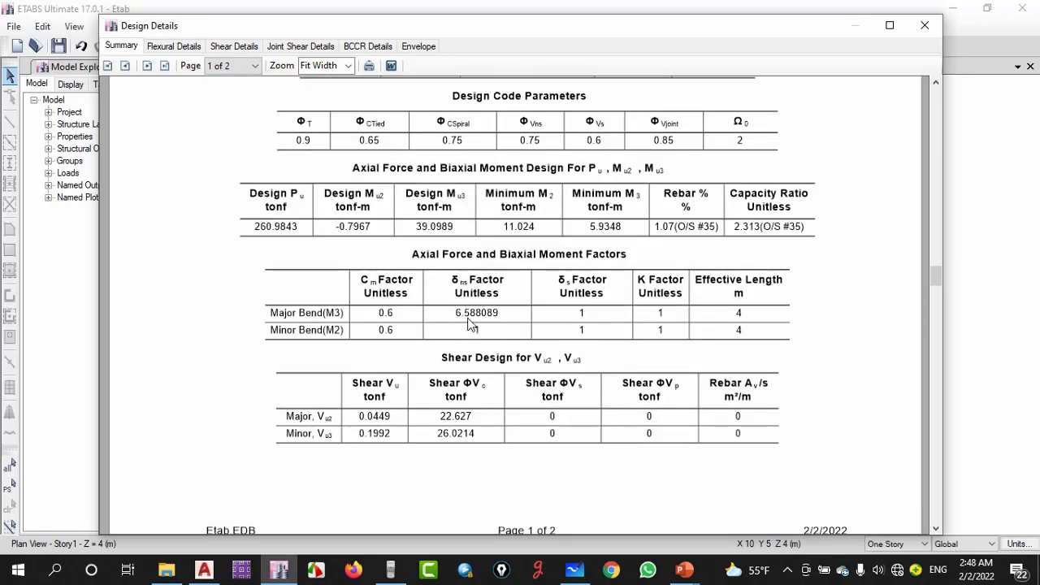
scroll(622, 344, up, 1)
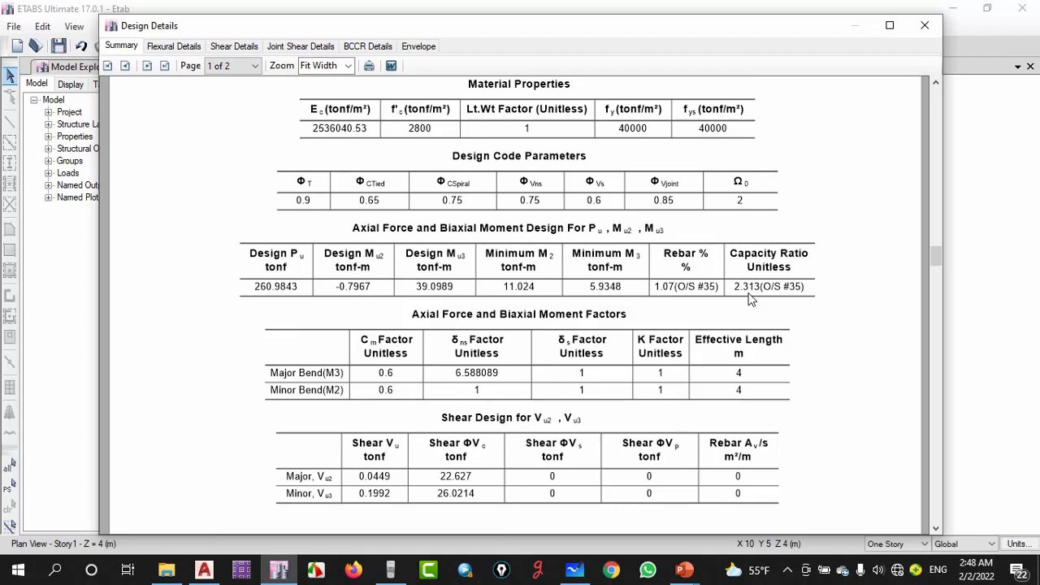
click(925, 25)
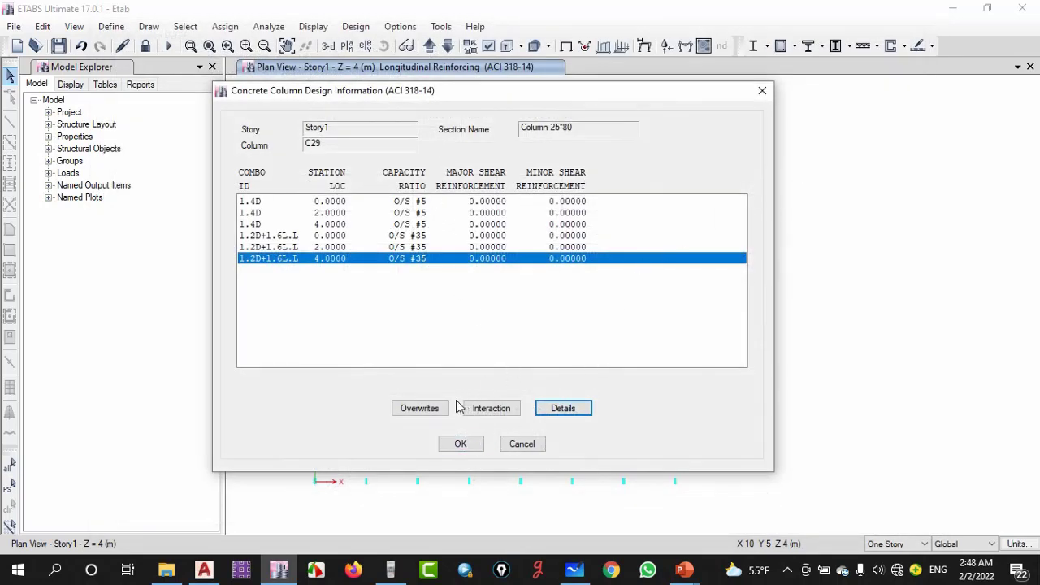
Overwrite the design section of the same Story1 column with Column 25*110
click(409, 409)
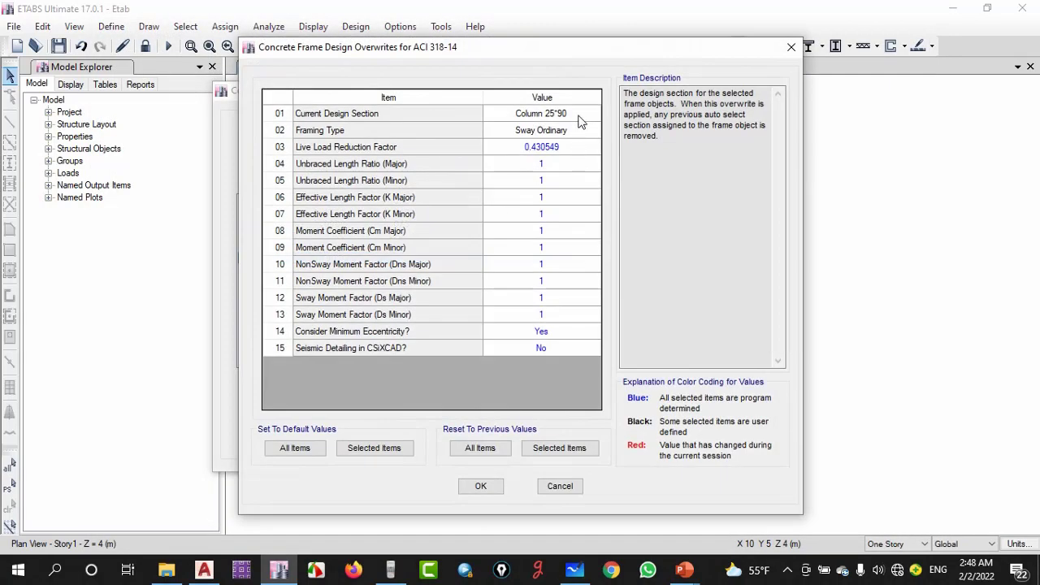
click(582, 115)
click(580, 118)
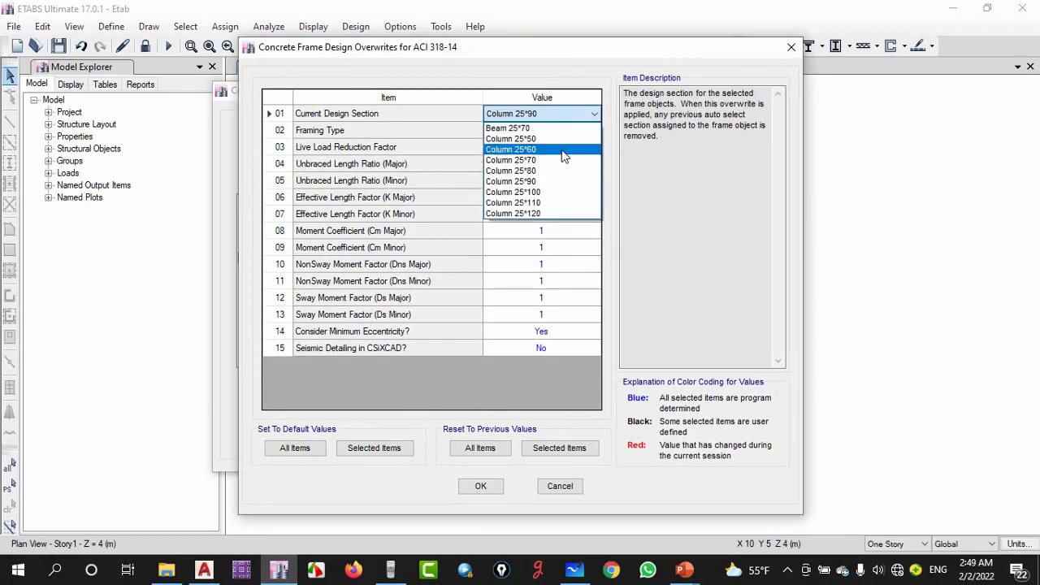
click(540, 203)
click(481, 487)
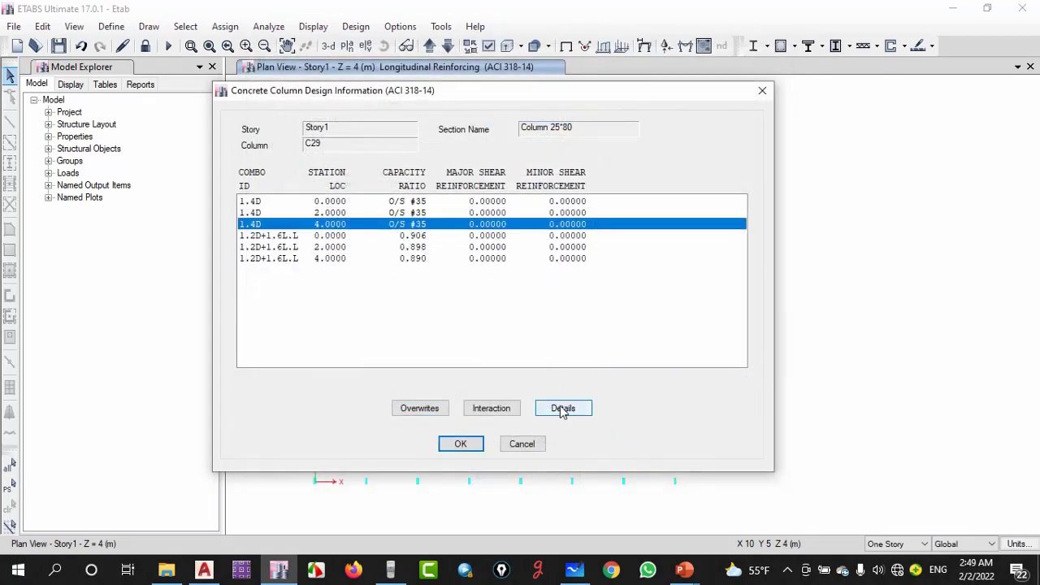
Compare the column's capacity ratios at all stations for the 1.4D and 1.2D+1.6L.L combinations
click(422, 236)
click(422, 247)
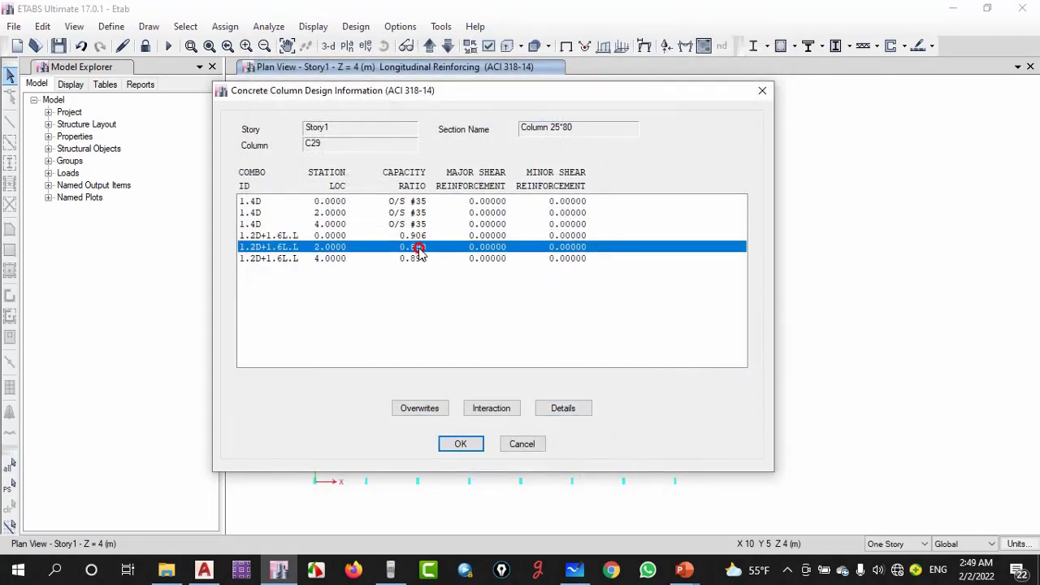
click(421, 258)
click(421, 235)
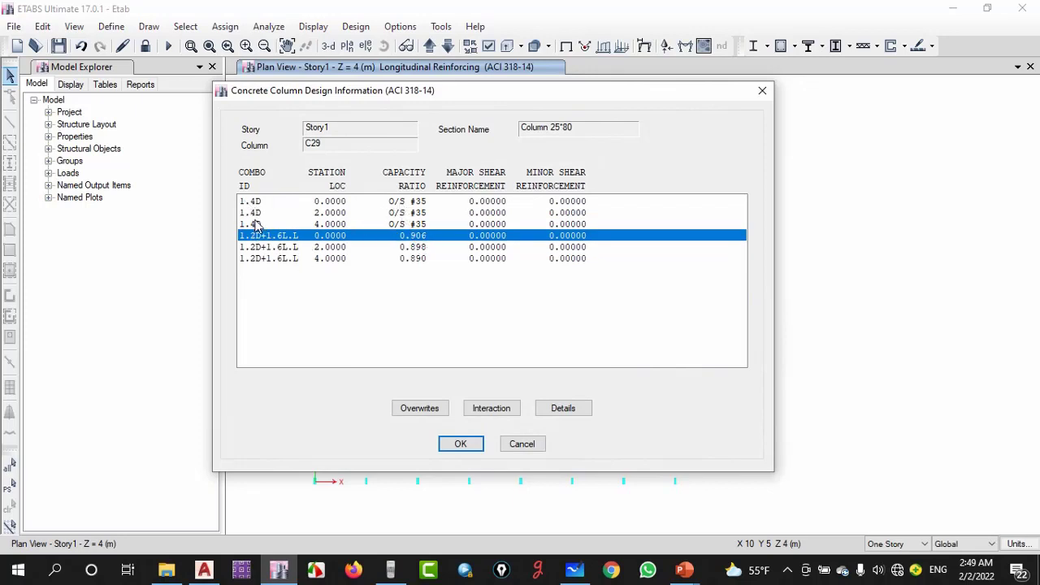
click(304, 203)
click(300, 212)
click(298, 223)
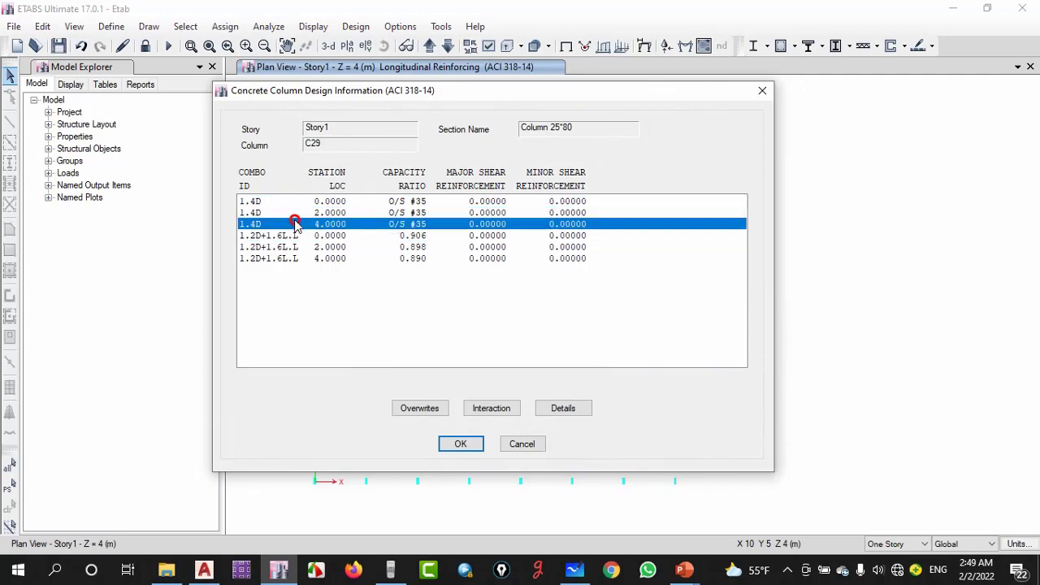
click(297, 203)
click(296, 213)
click(297, 228)
click(297, 202)
click(298, 224)
click(297, 202)
click(297, 212)
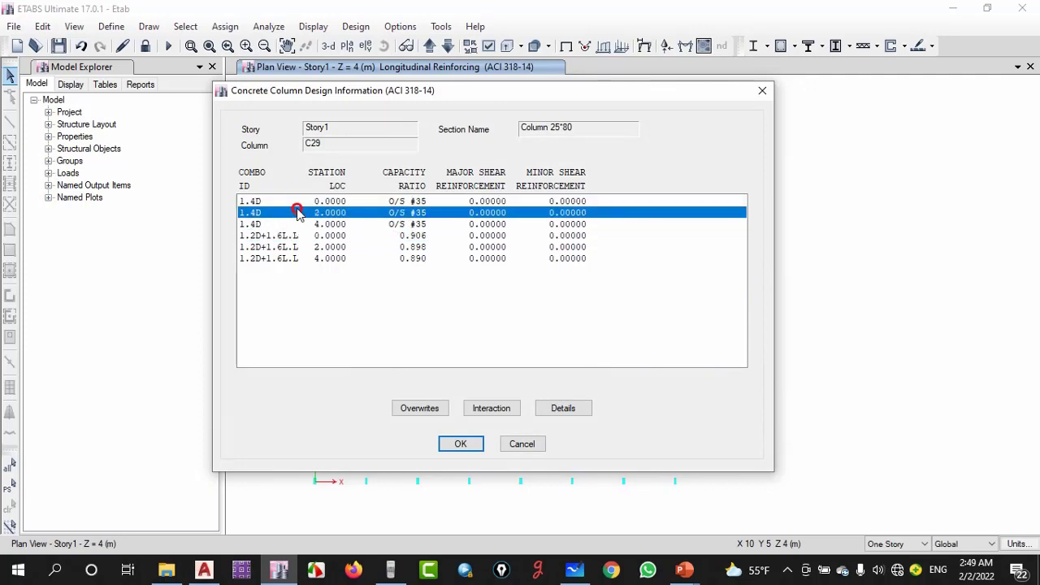
click(615, 201)
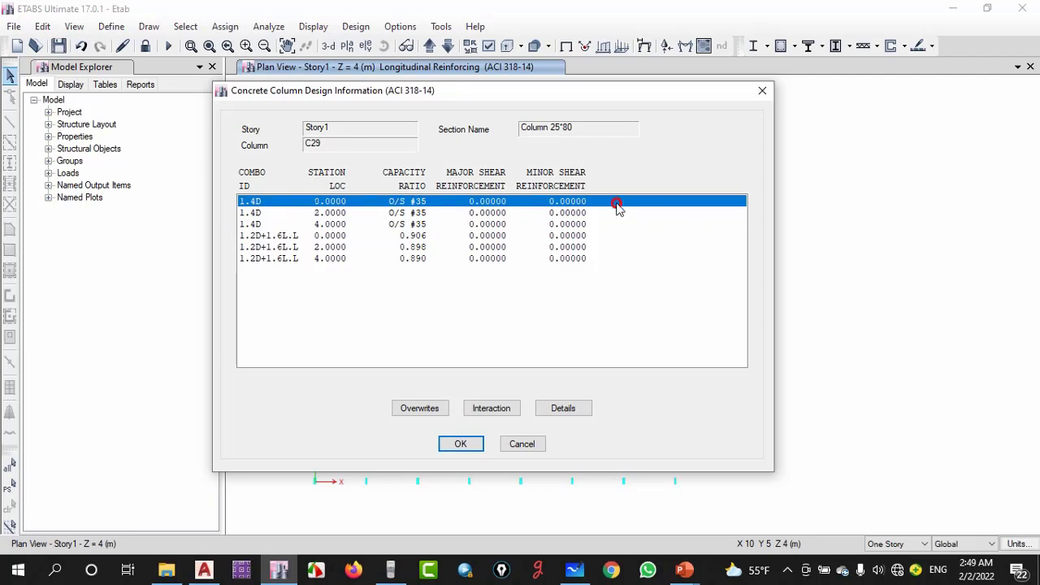
click(601, 224)
click(566, 202)
click(528, 224)
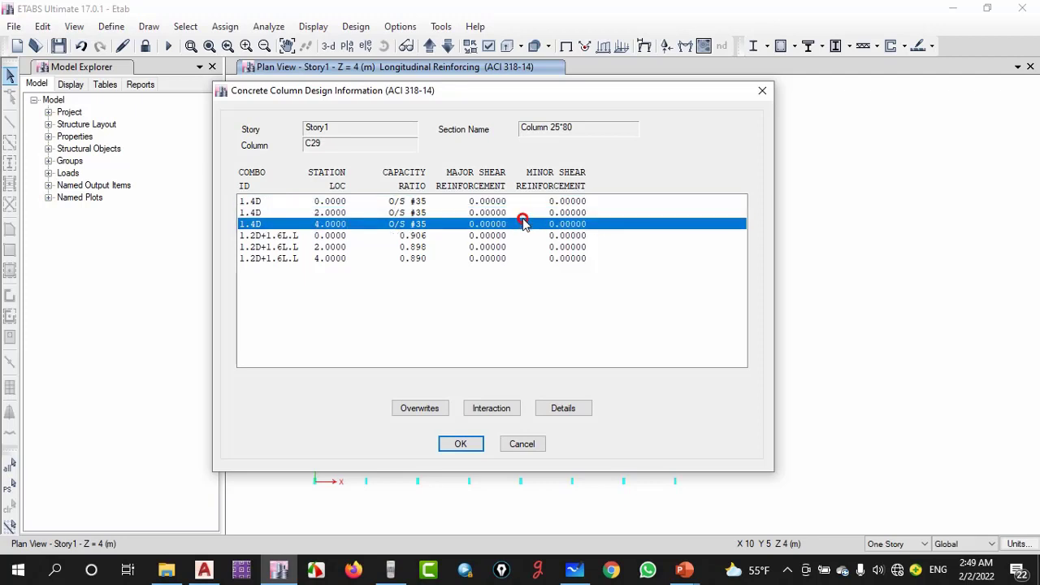
click(254, 247)
click(255, 236)
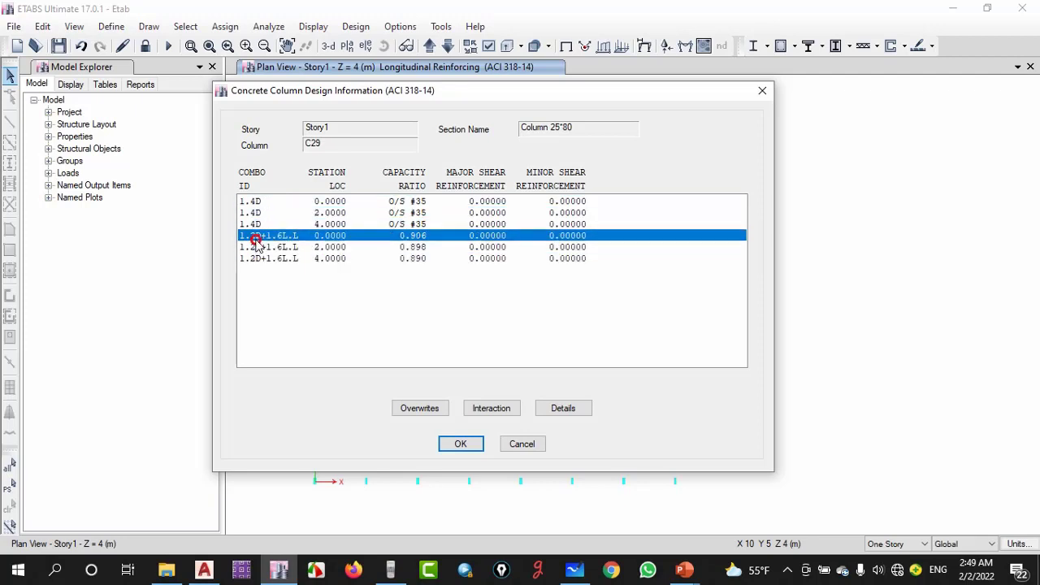
Check the capacity ratio in the column's design details for the 1.4D combination at station 4.0
click(297, 202)
click(298, 225)
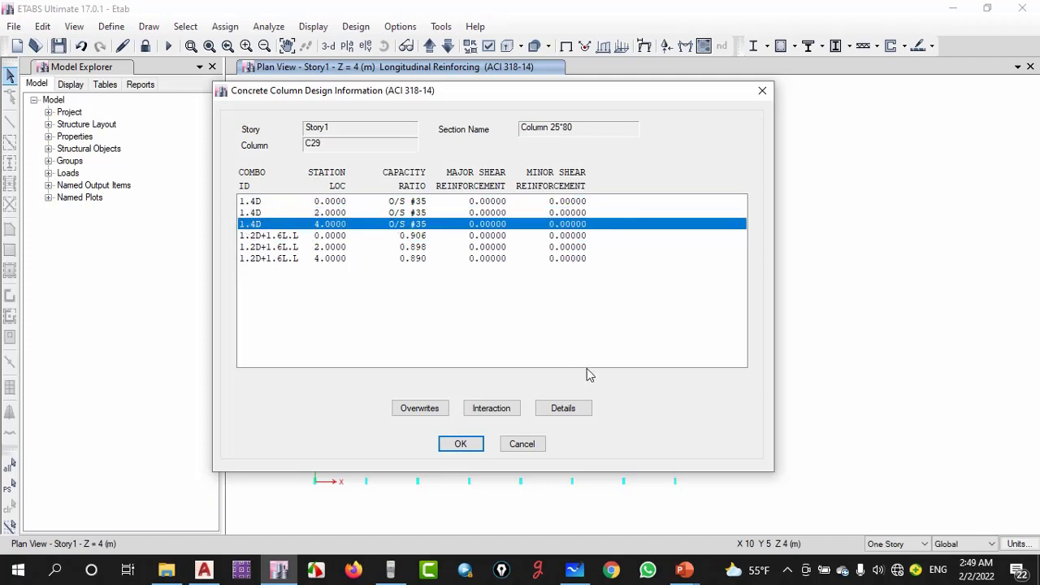
click(567, 408)
scroll(642, 382, down, 3)
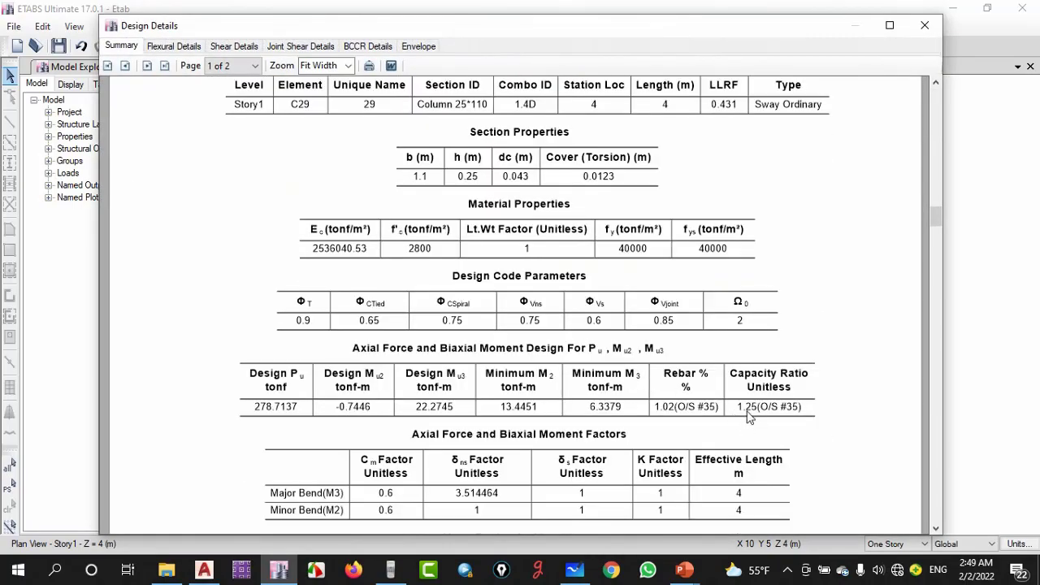
Overwrite the design section of the same Story1 column C29 with Column 25*120 and review its updated capacity ratios
click(925, 25)
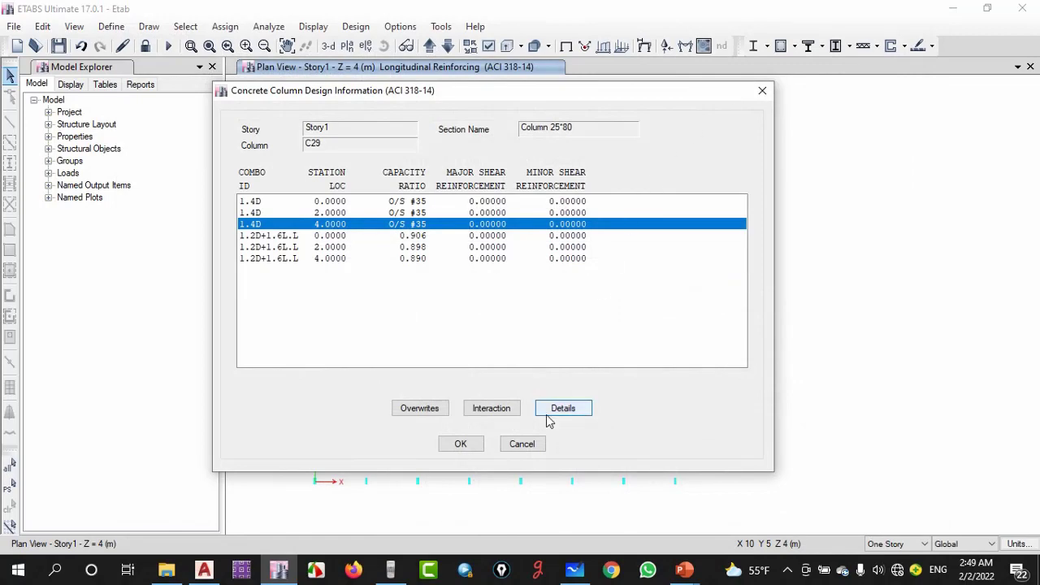
click(423, 411)
click(569, 114)
click(573, 114)
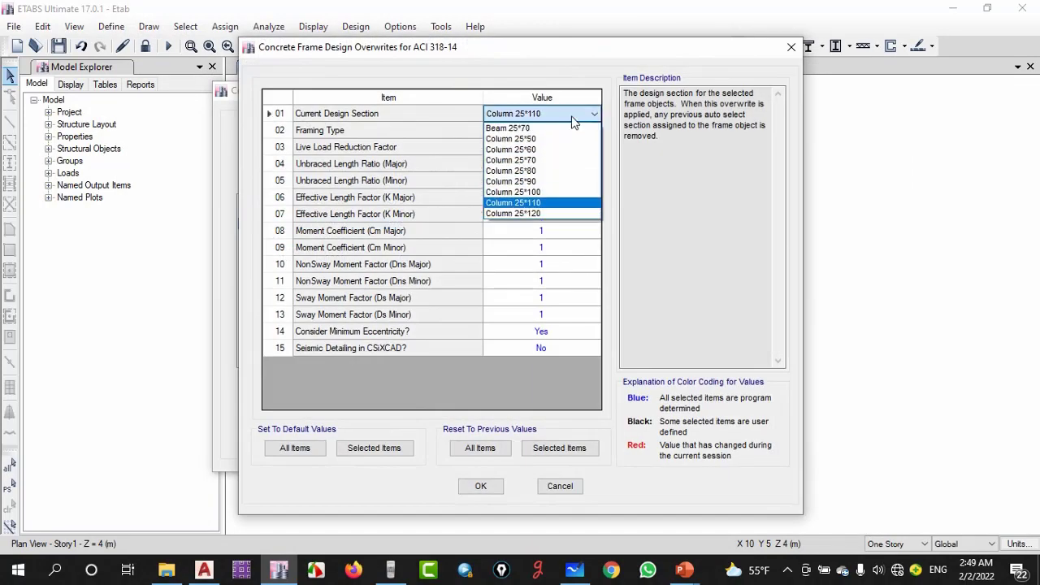
click(536, 215)
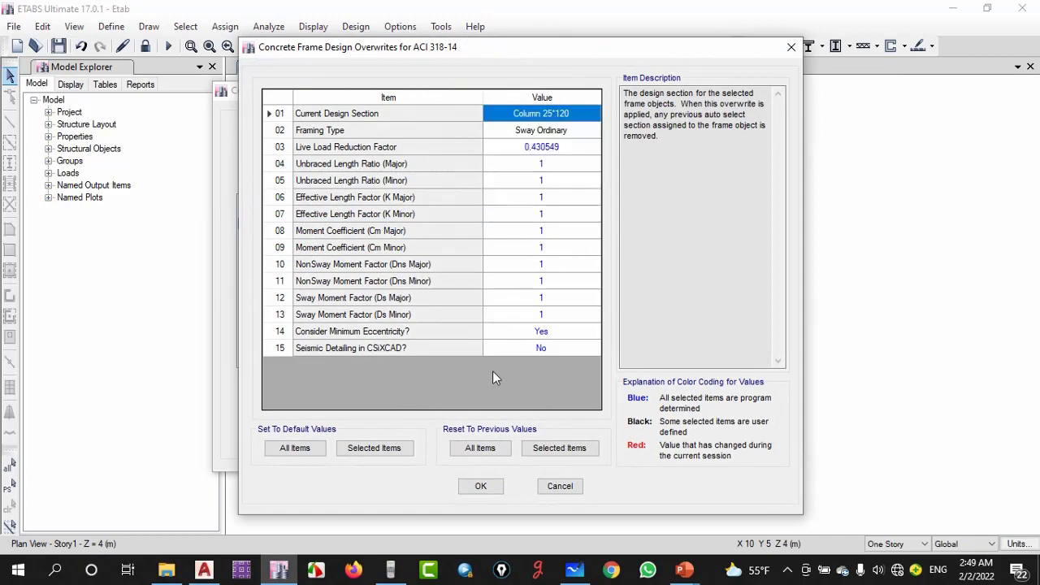
click(483, 486)
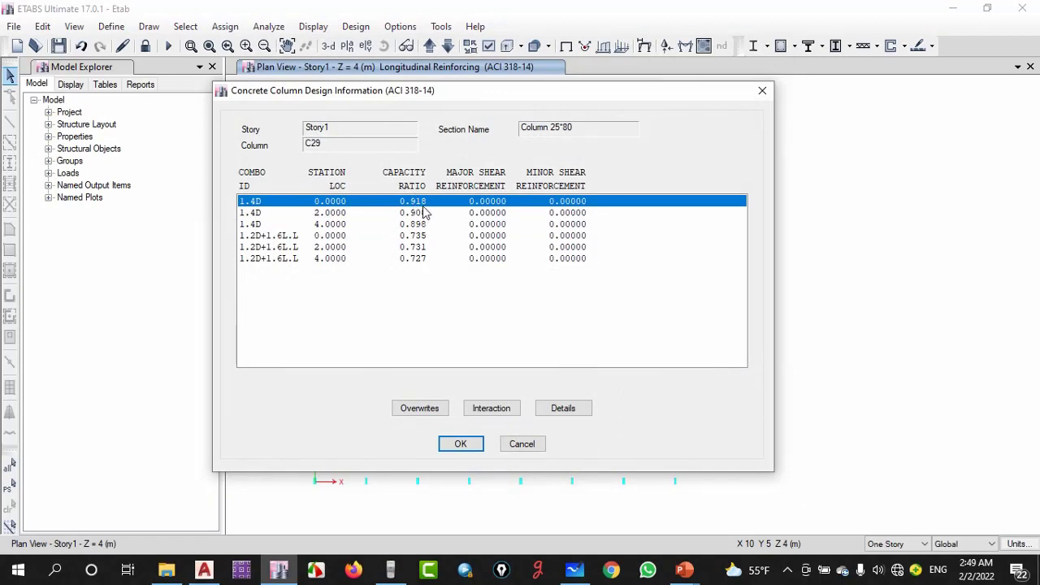
click(461, 443)
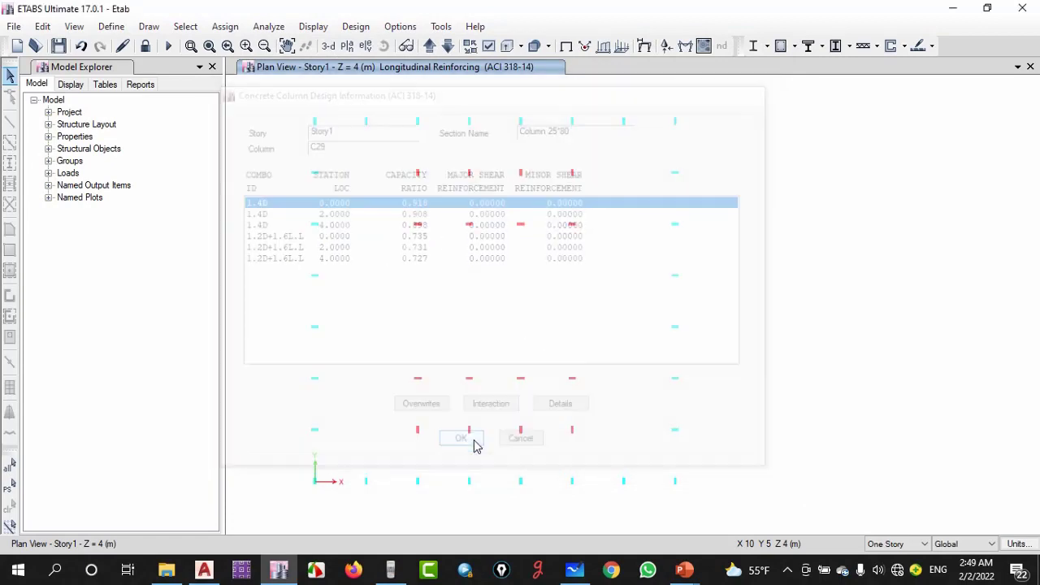
right_click(419, 429)
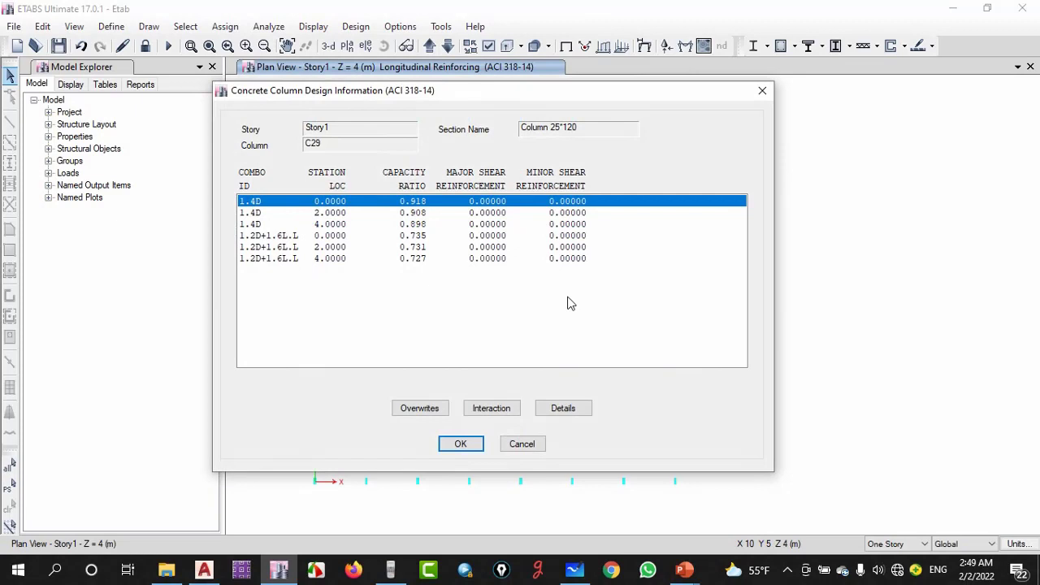
click(517, 447)
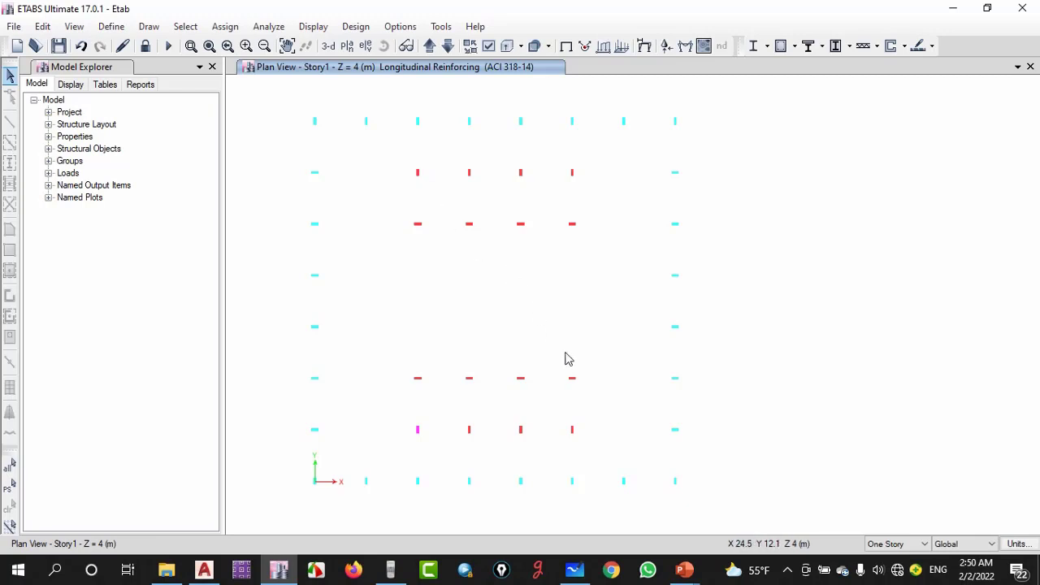
Overwrite the design section of the four corner columns of the interior group, selected across all stories, with Column 25*120
click(890, 546)
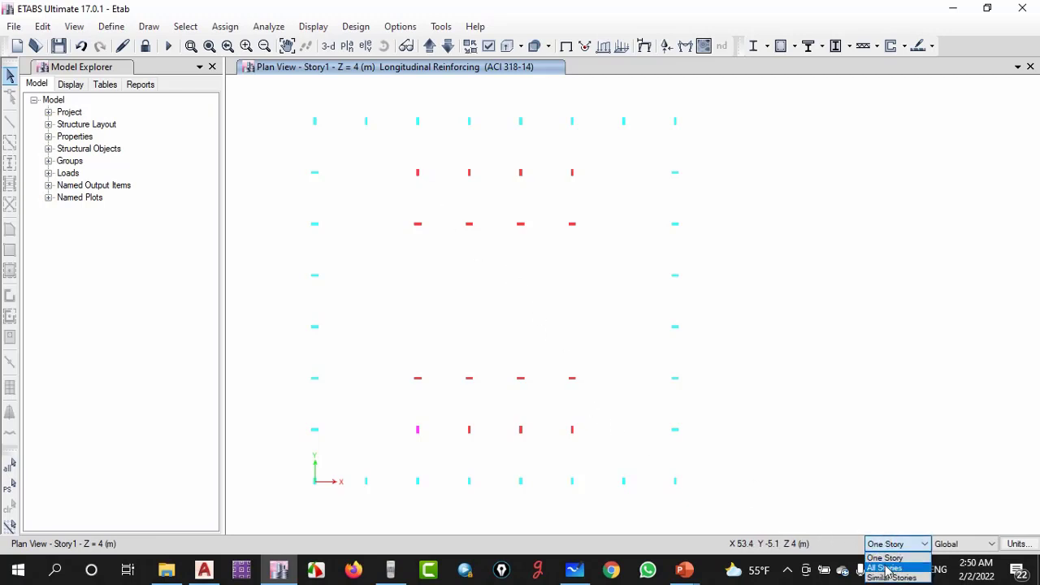
click(888, 569)
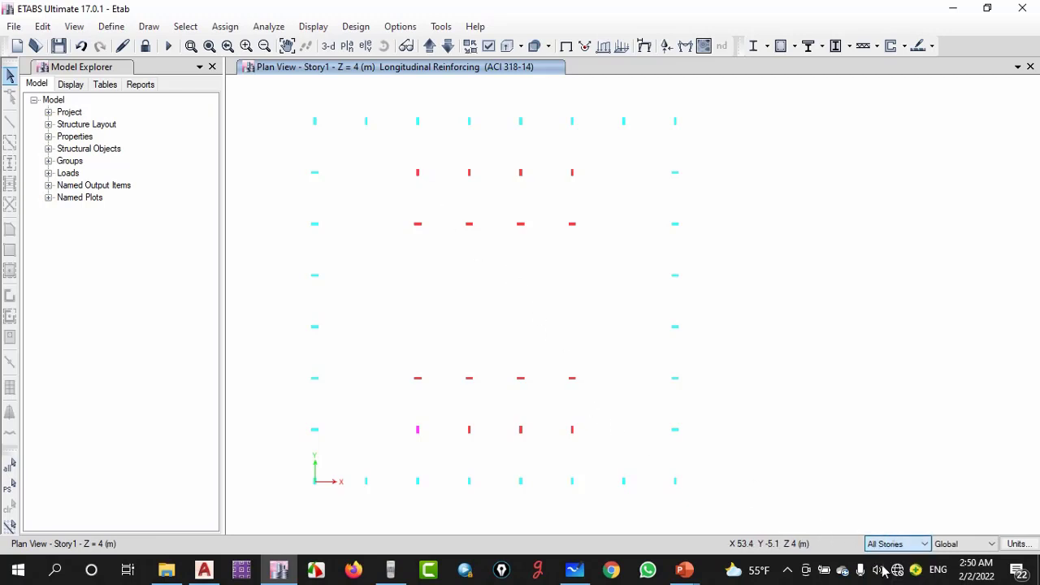
click(418, 429)
click(572, 429)
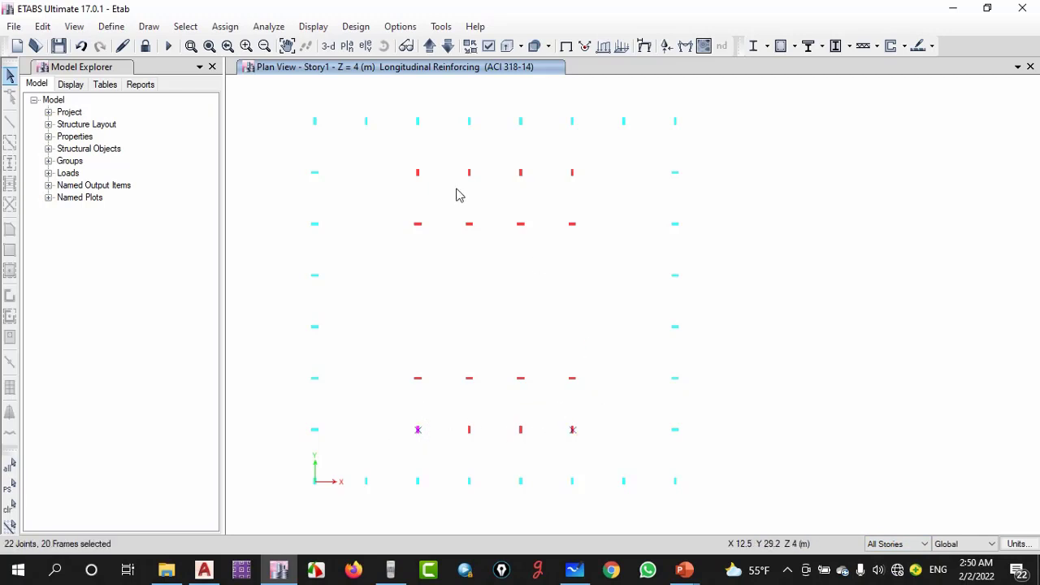
click(418, 173)
click(573, 173)
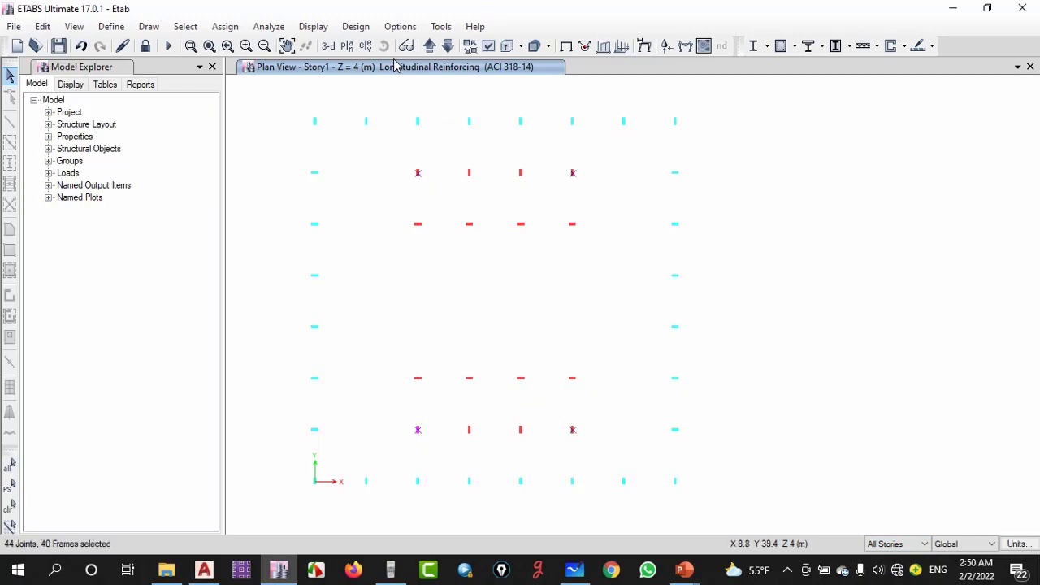
right_click(419, 431)
click(429, 407)
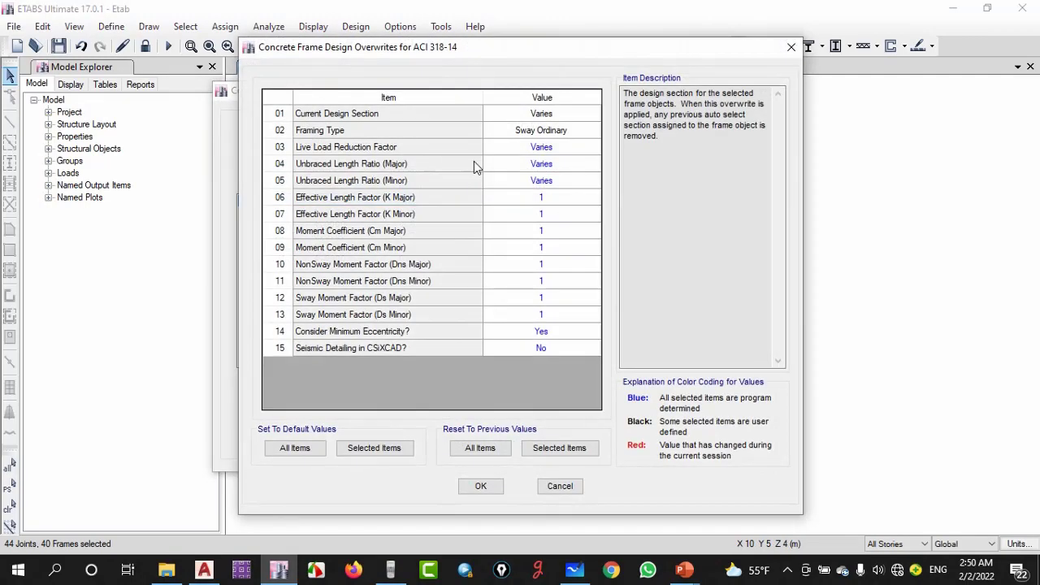
click(593, 113)
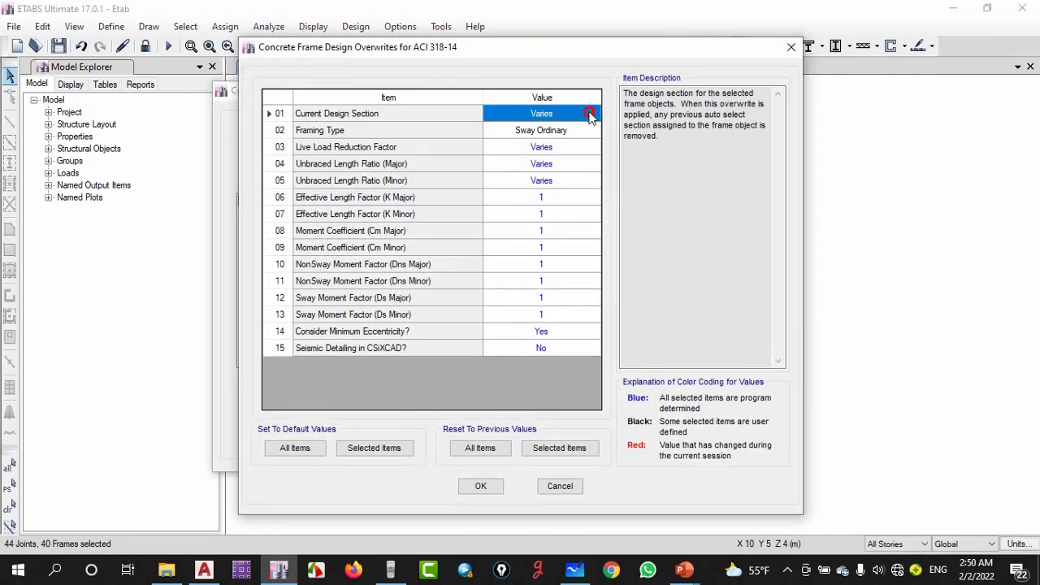
click(591, 113)
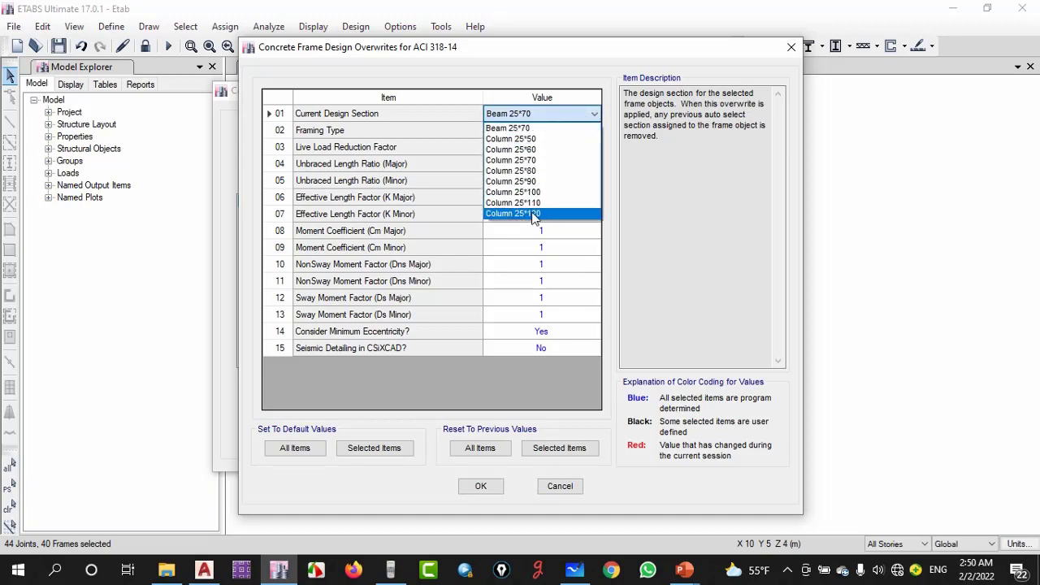
click(534, 215)
click(495, 485)
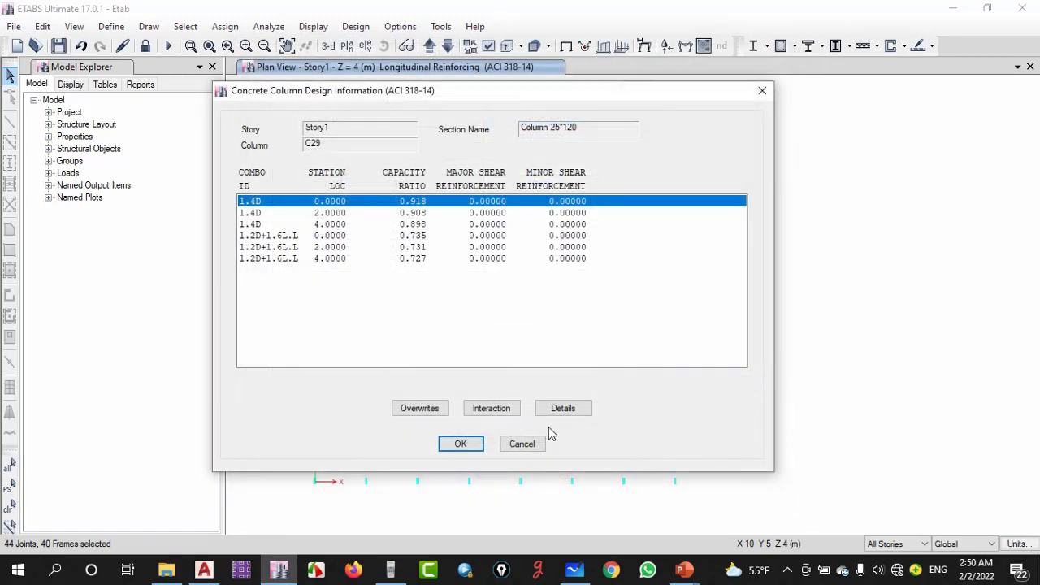
click(473, 444)
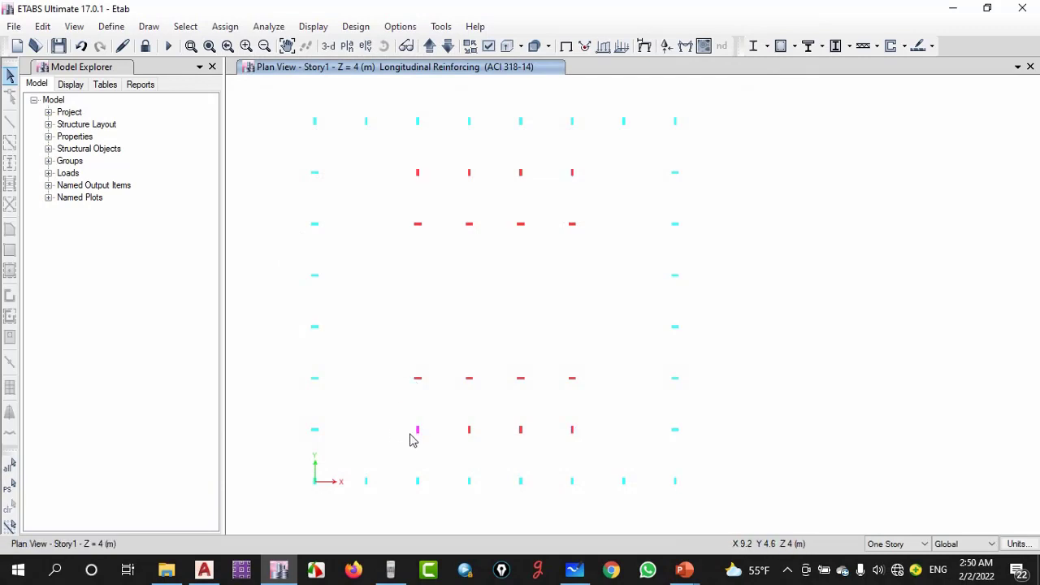
Check the assigned section and capacity ratios of Story1 column C35 for the 1.4D and 1.2D+1.6L.L combinations
mouse_move(418, 430)
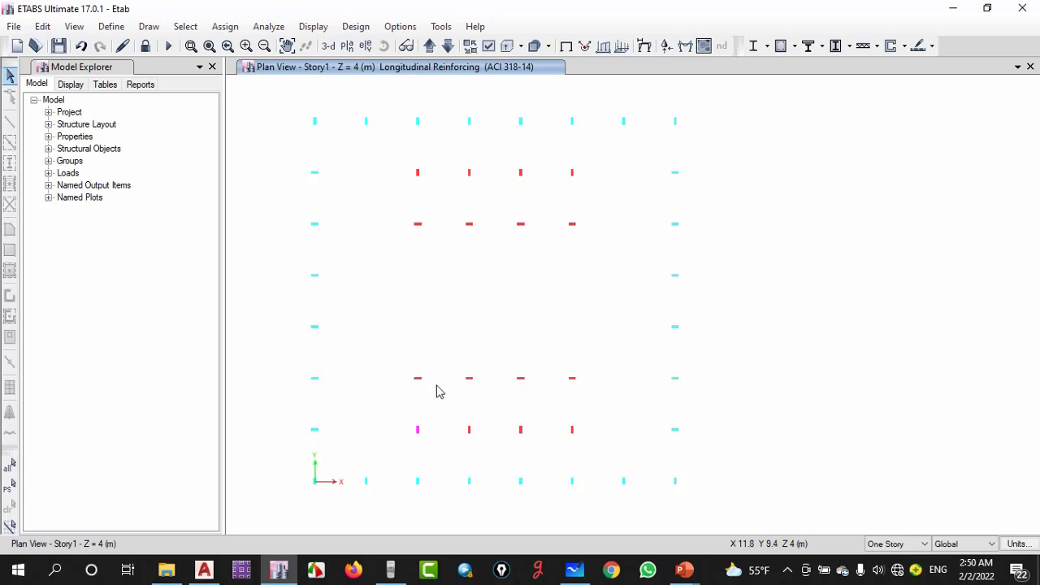
mouse_move(504, 244)
middle_down()
mouse_move(551, 277)
mouse_move(534, 292)
middle_up()
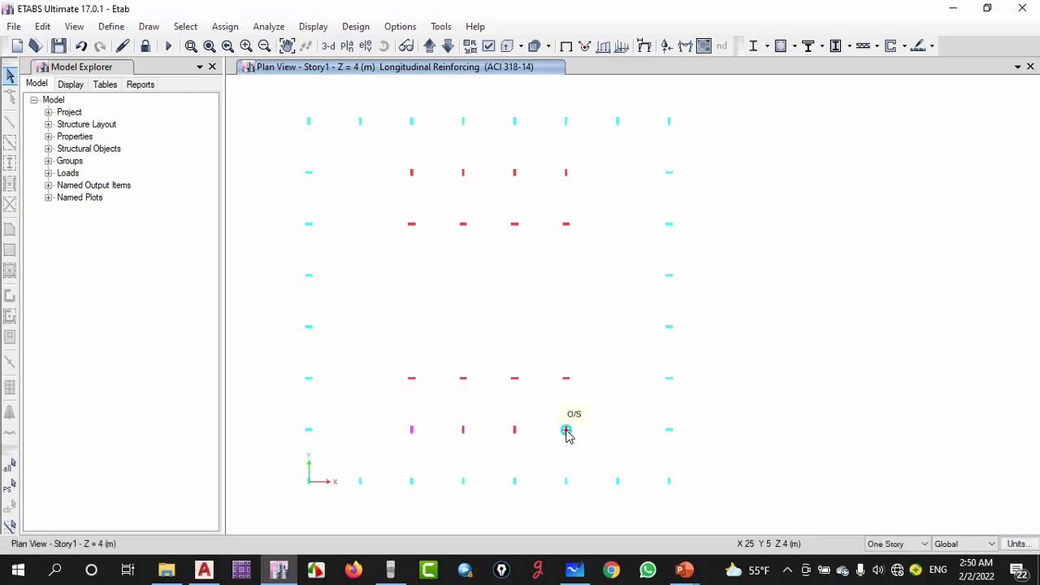
right_click(567, 432)
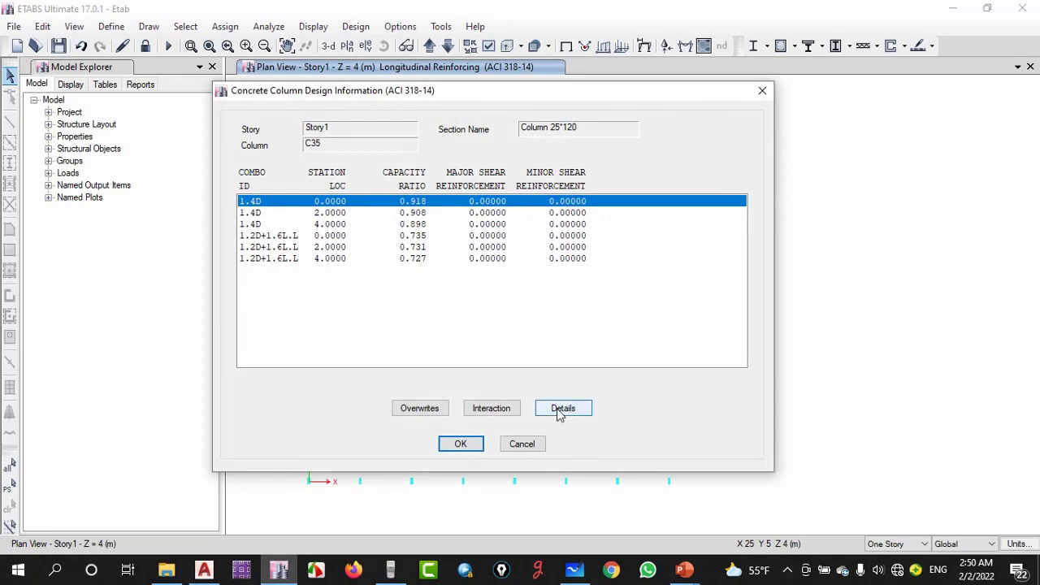
click(521, 444)
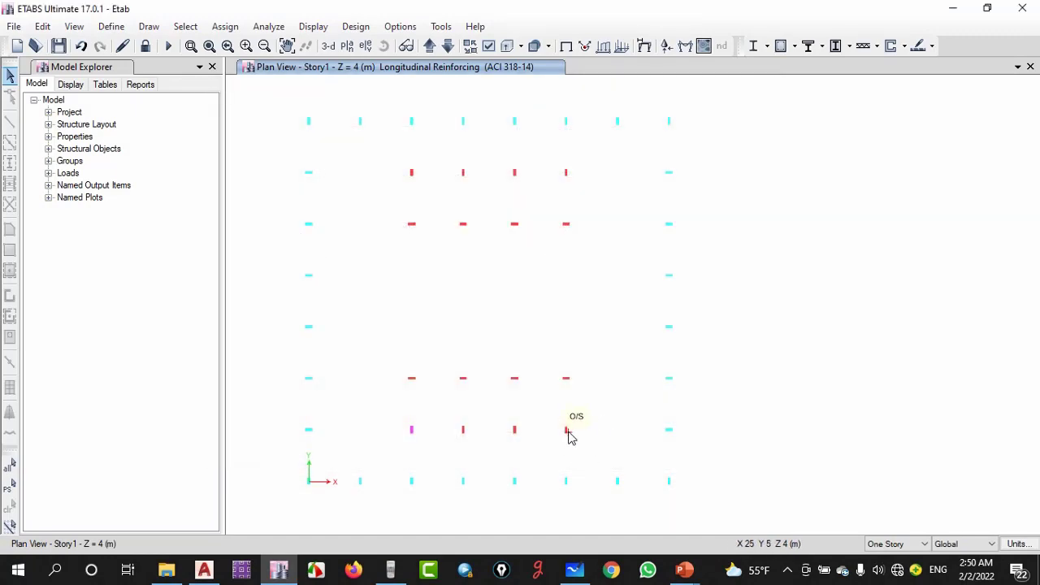
right_click(566, 431)
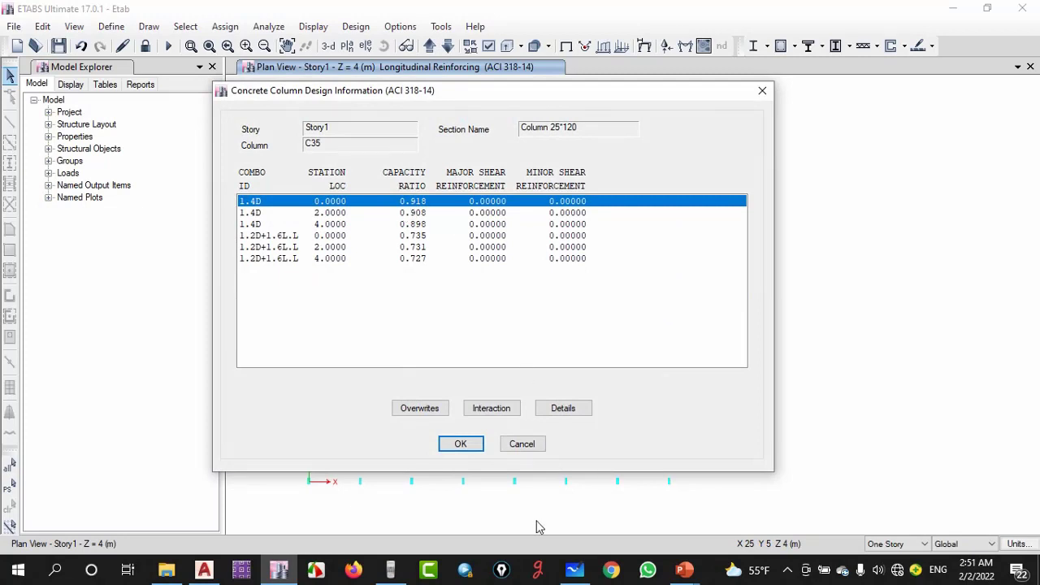
click(527, 449)
mouse_move(523, 418)
middle_down()
mouse_move(541, 422)
mouse_move(515, 413)
middle_up()
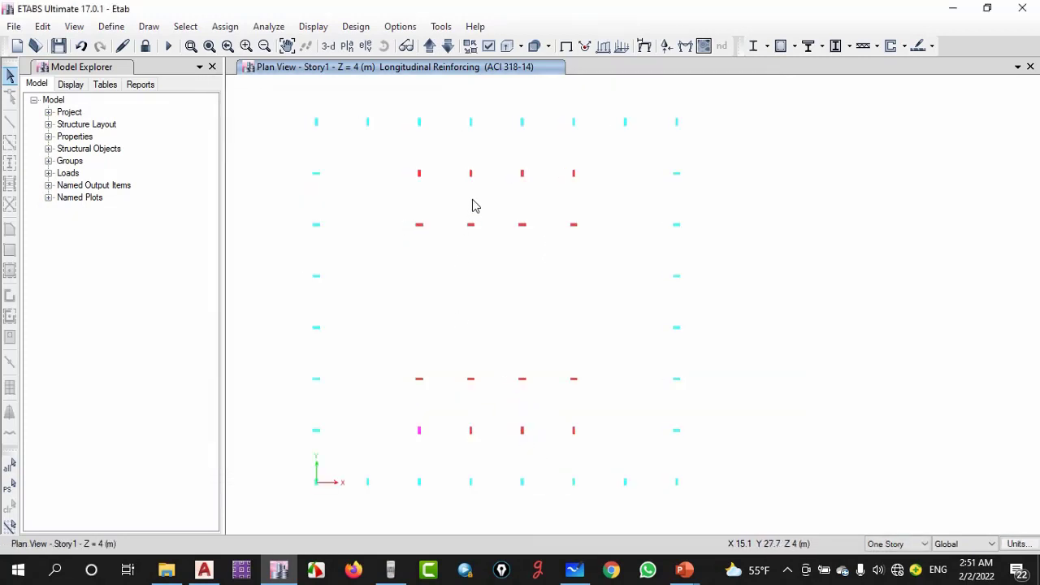
Overwrite the design section of Story1 column C31 with Column 25*120 and recheck its capacity ratios
right_click(472, 433)
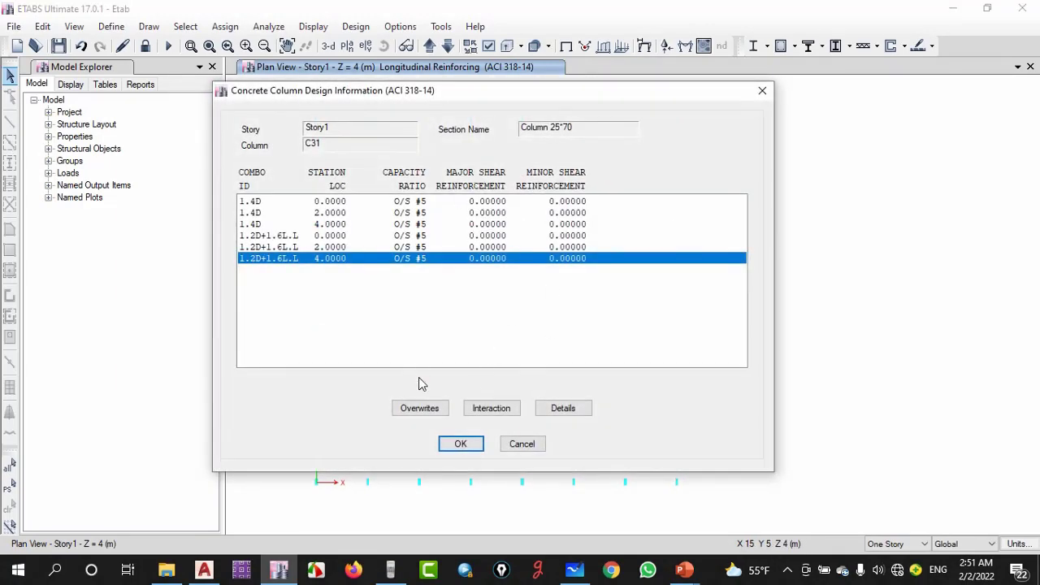
click(420, 408)
click(581, 114)
click(595, 113)
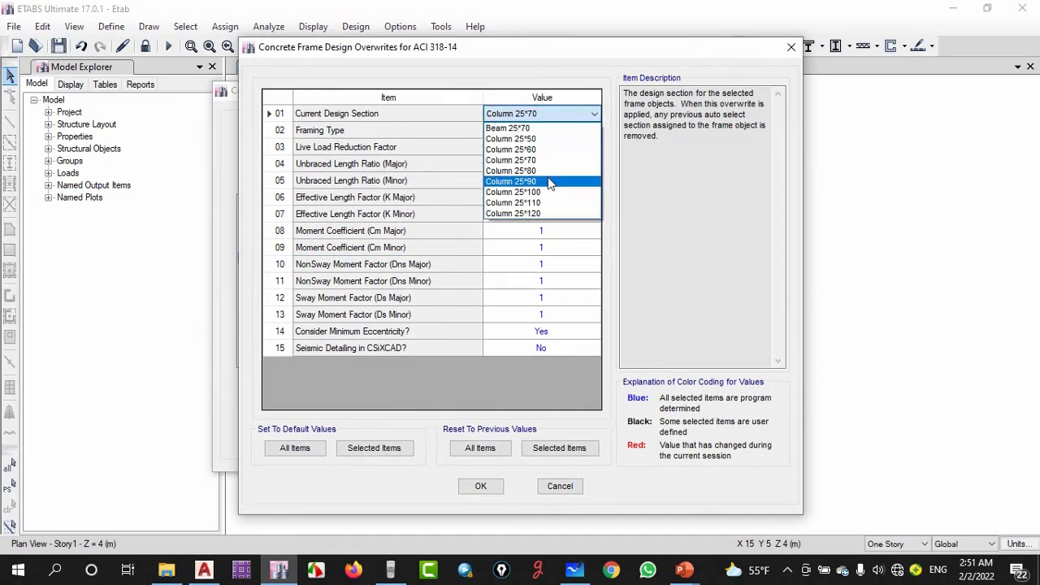
click(543, 213)
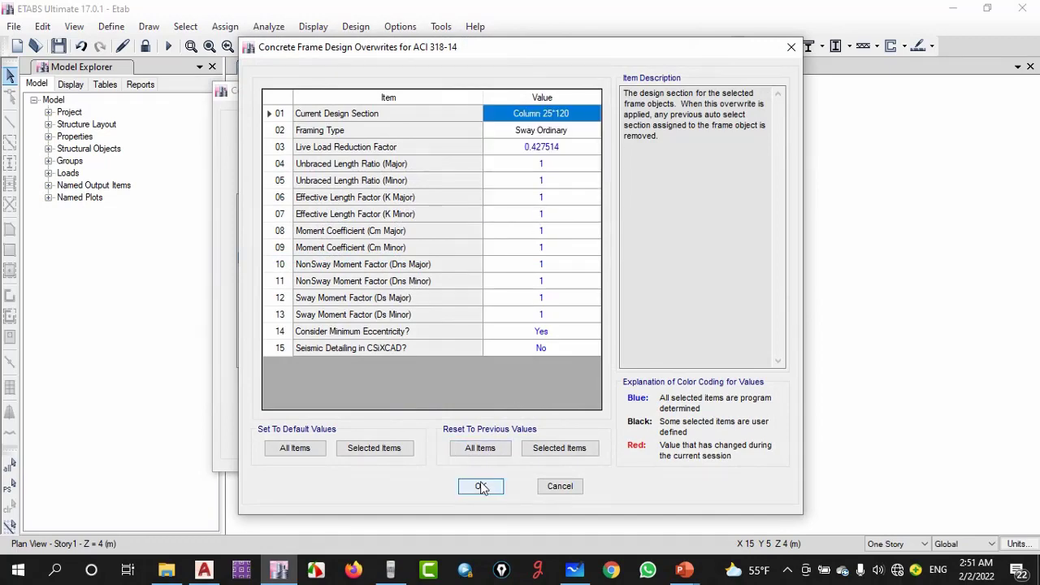
click(481, 486)
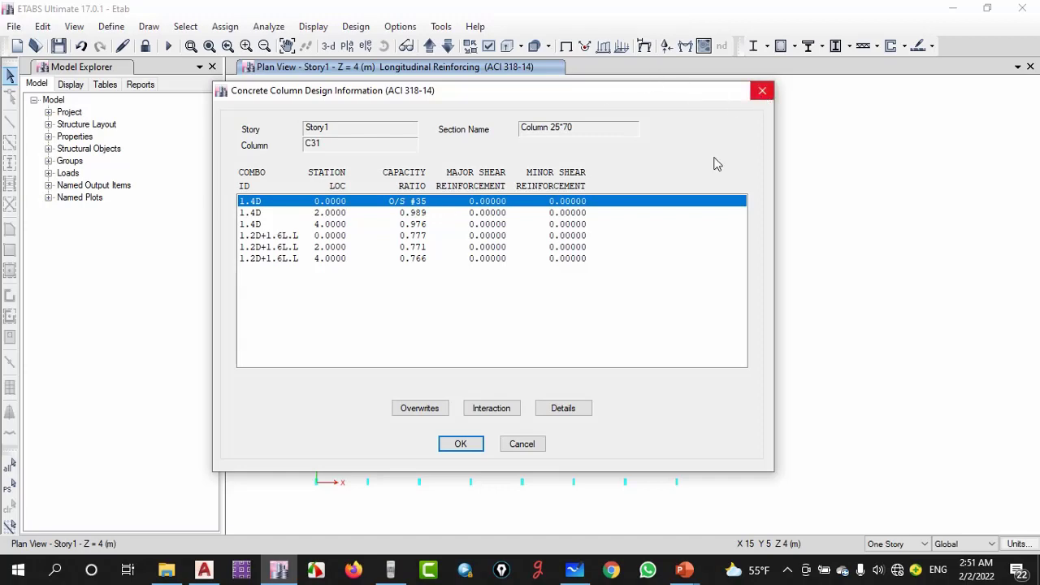
click(462, 443)
right_click(471, 431)
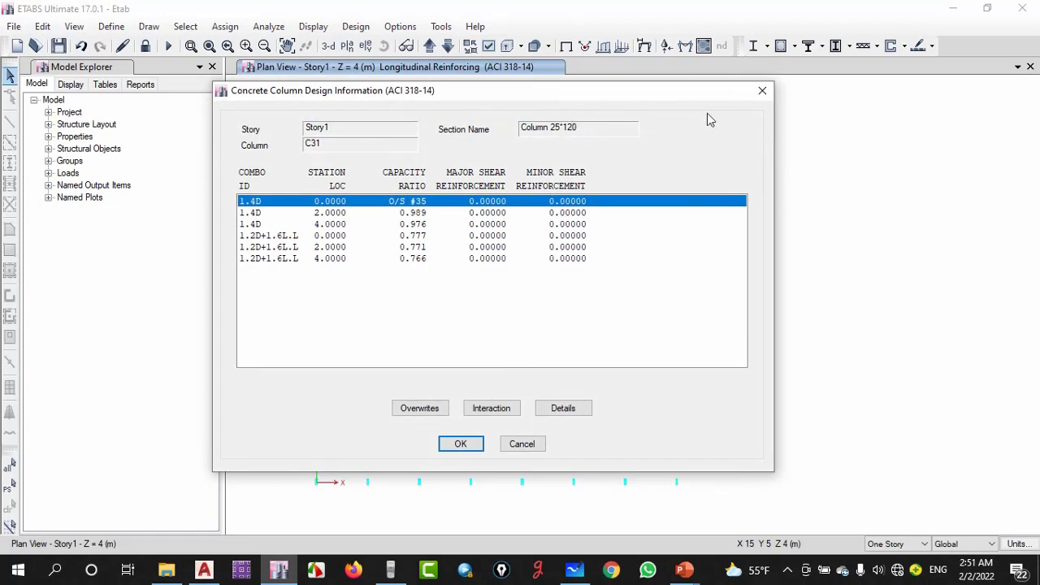
click(767, 94)
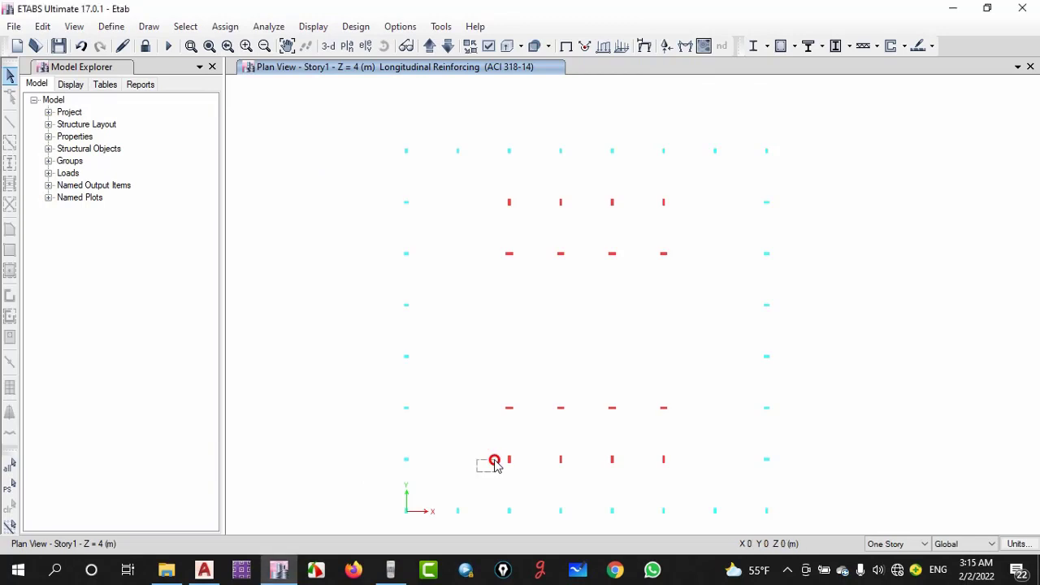
Overwrite the design section of the 16 interior columns, selected across all stories, with Column 25*120 and recheck column C29's capacity ratios on Story1
drag(495, 463, 717, 163)
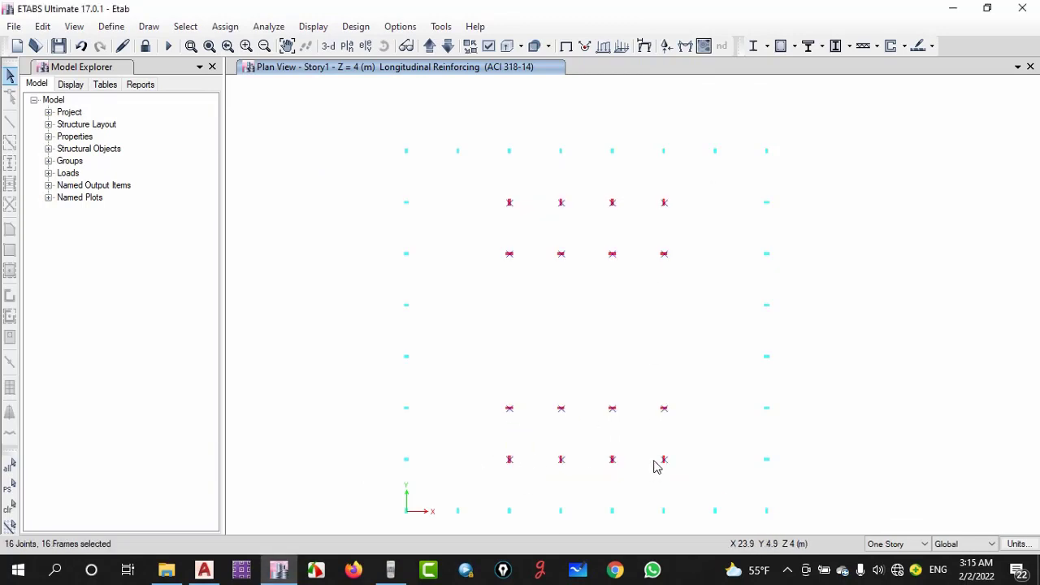
key(ctrl+q)
click(896, 545)
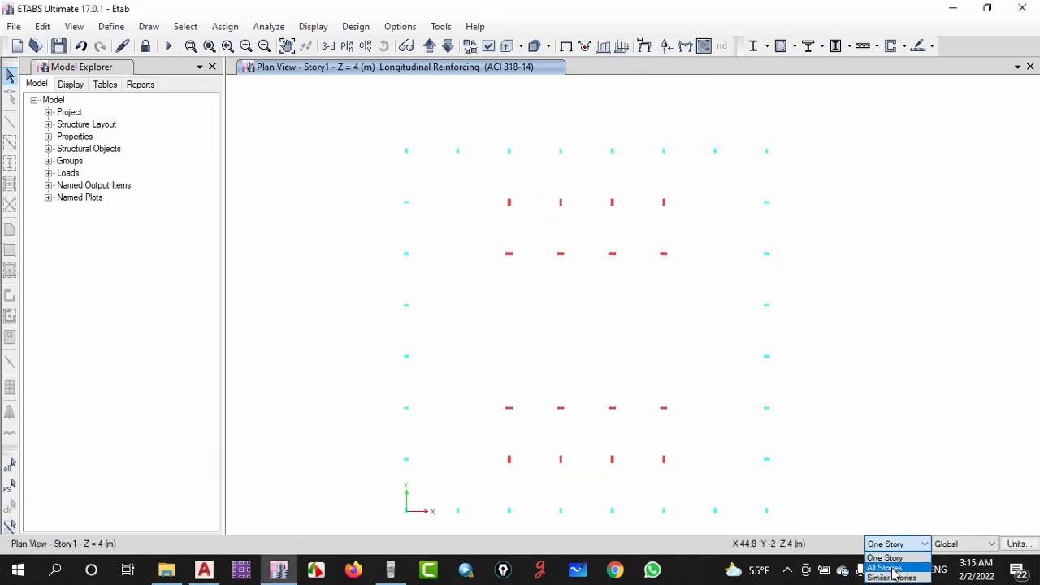
click(886, 566)
drag(495, 487, 695, 179)
right_click(510, 461)
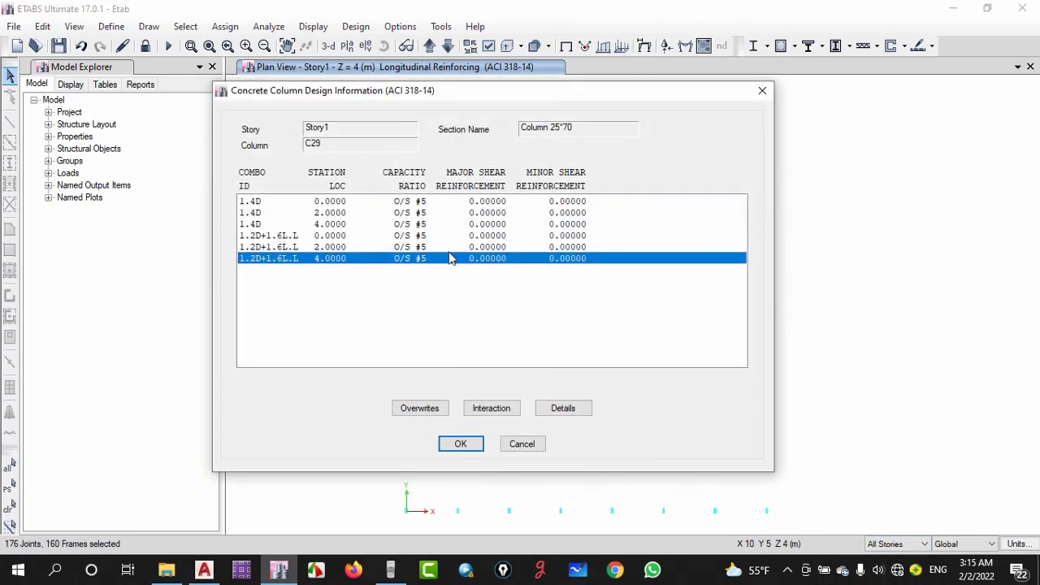
click(420, 413)
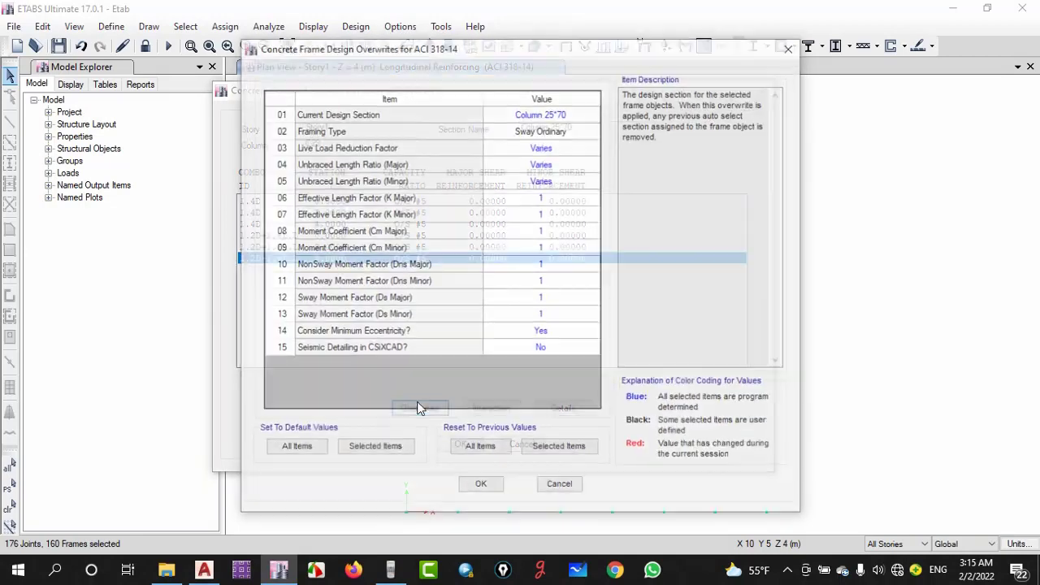
click(536, 114)
click(537, 114)
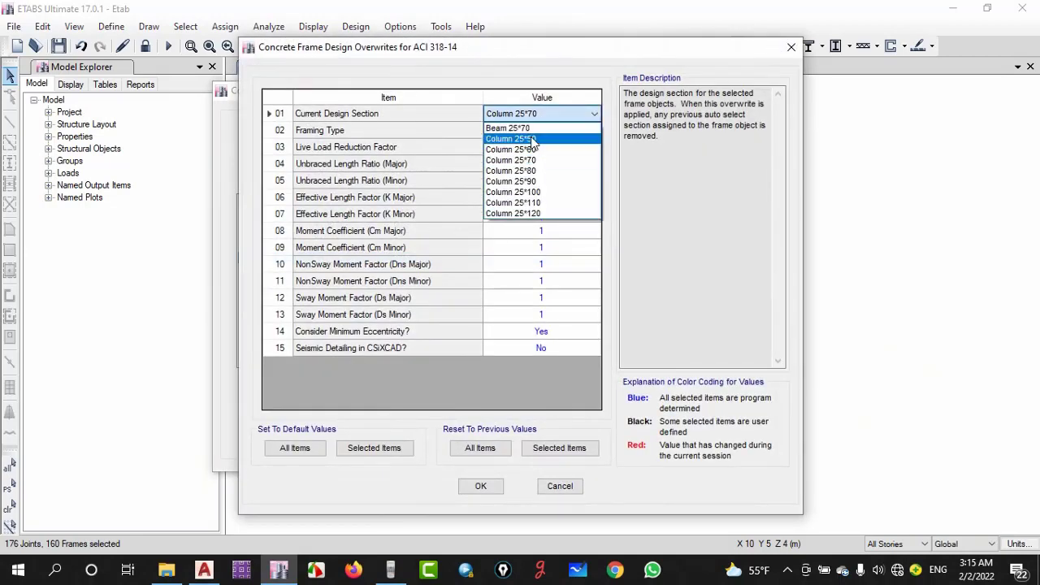
click(530, 213)
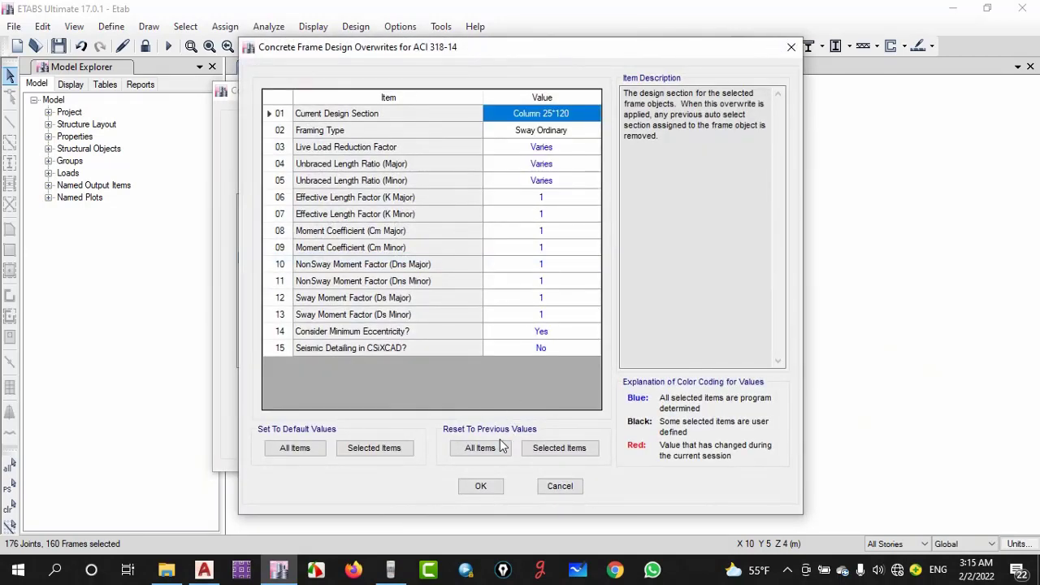
click(481, 486)
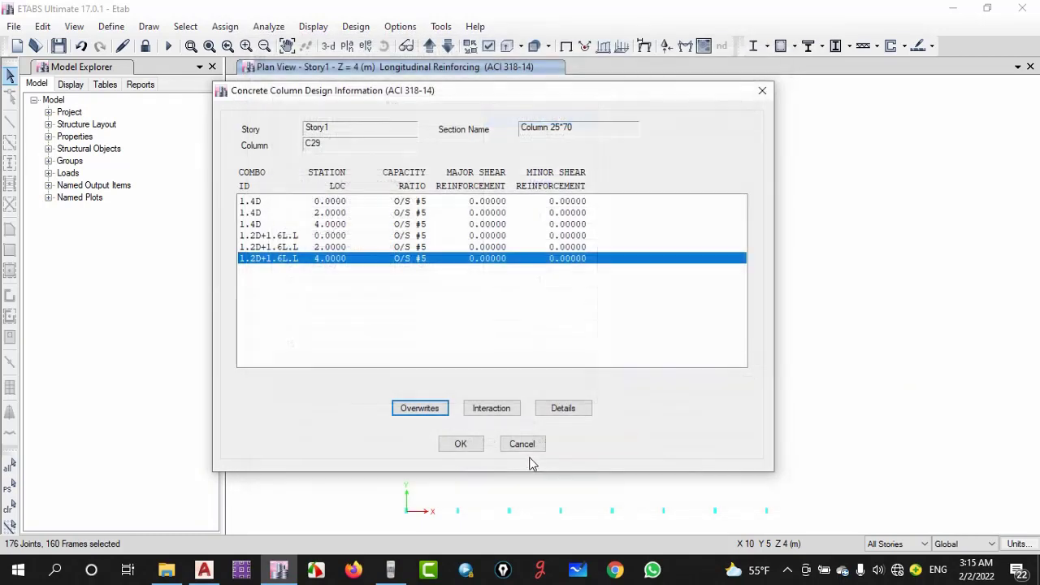
click(461, 444)
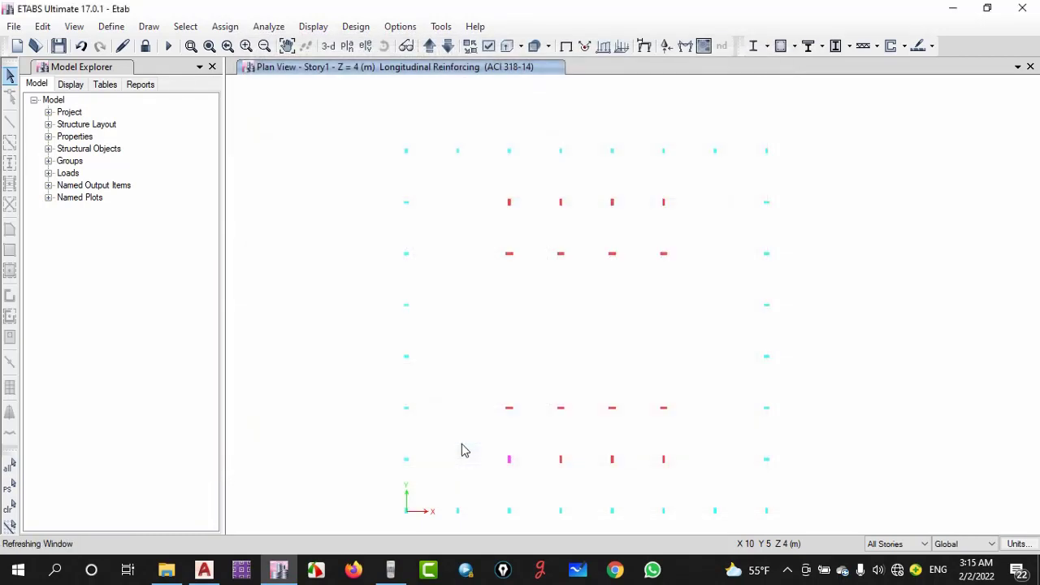
right_click(510, 462)
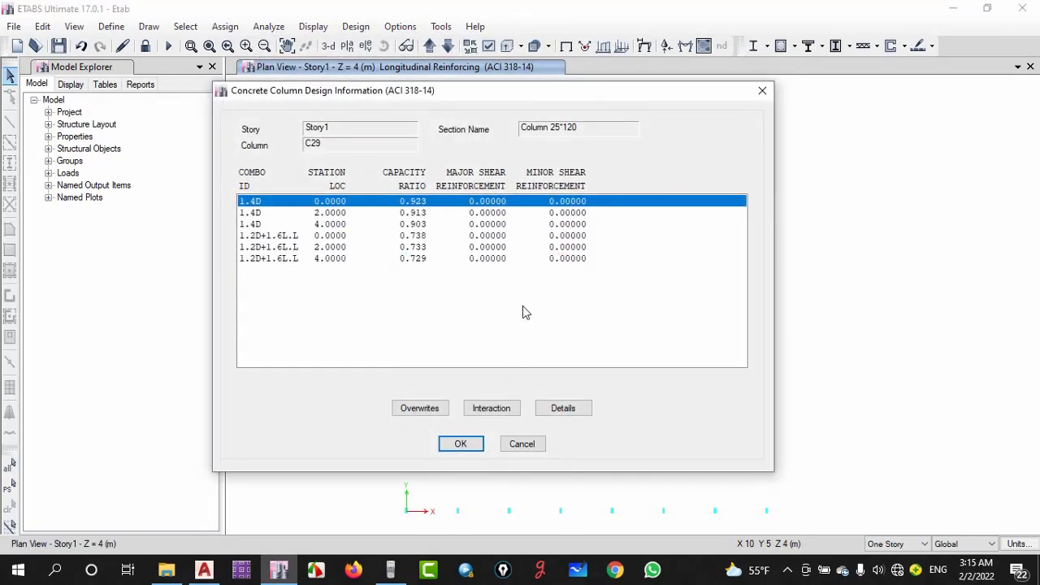
click(523, 444)
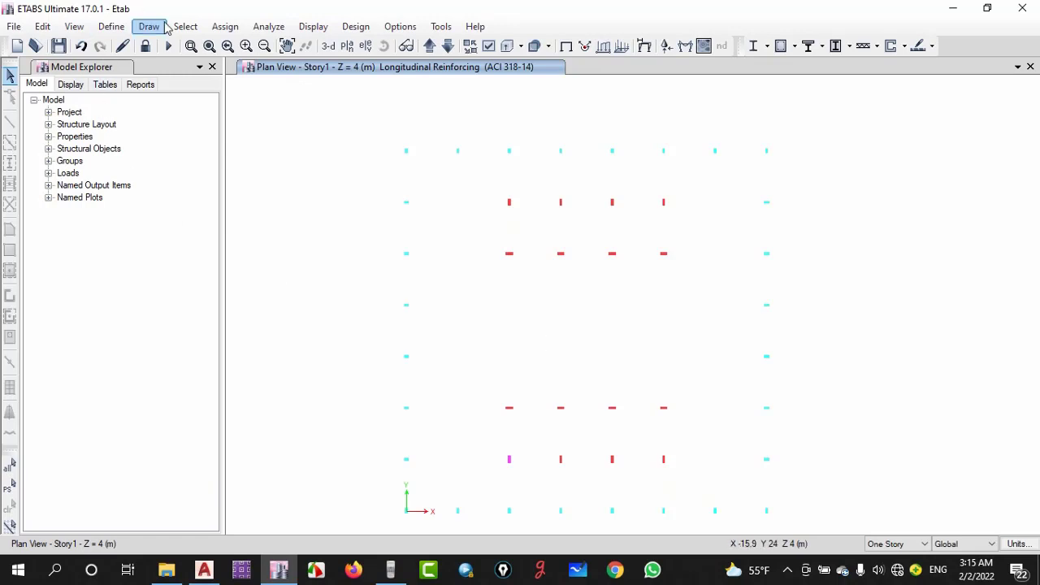
Unlock the model and start a new frame section as a copy of Column 25*120
click(146, 47)
click(542, 338)
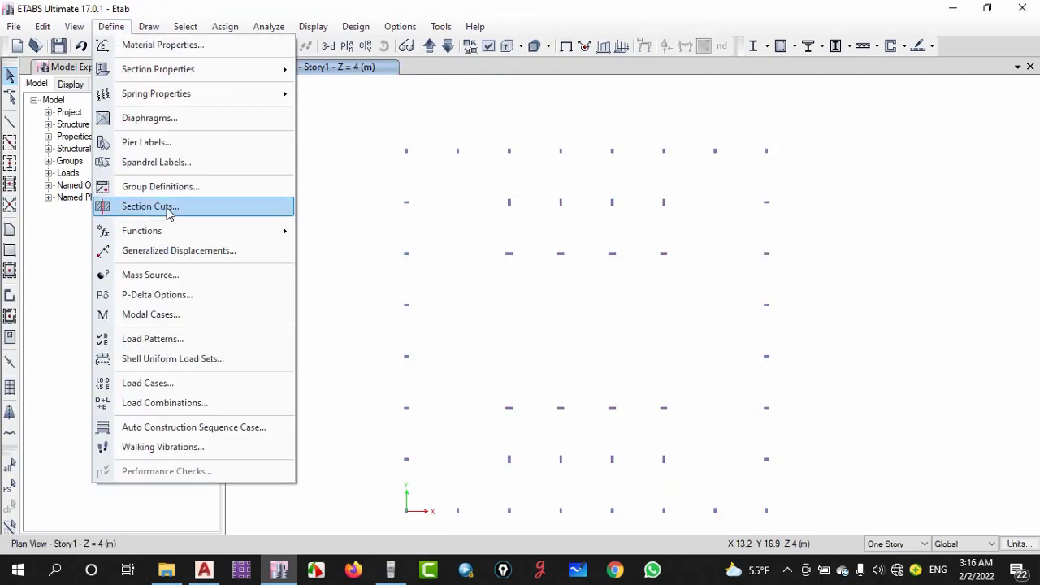
mouse_move(276, 71)
click(345, 75)
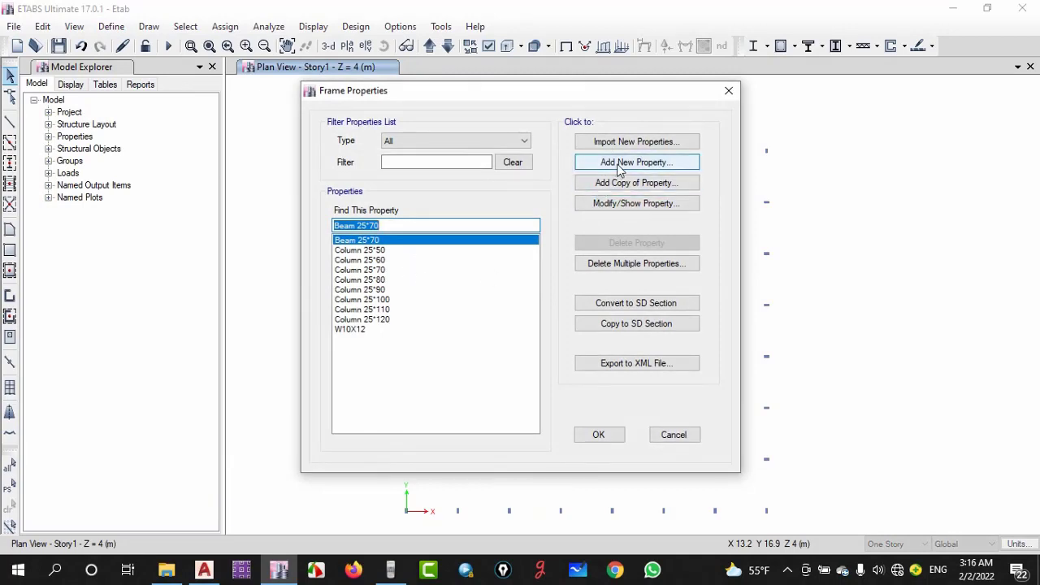
click(370, 319)
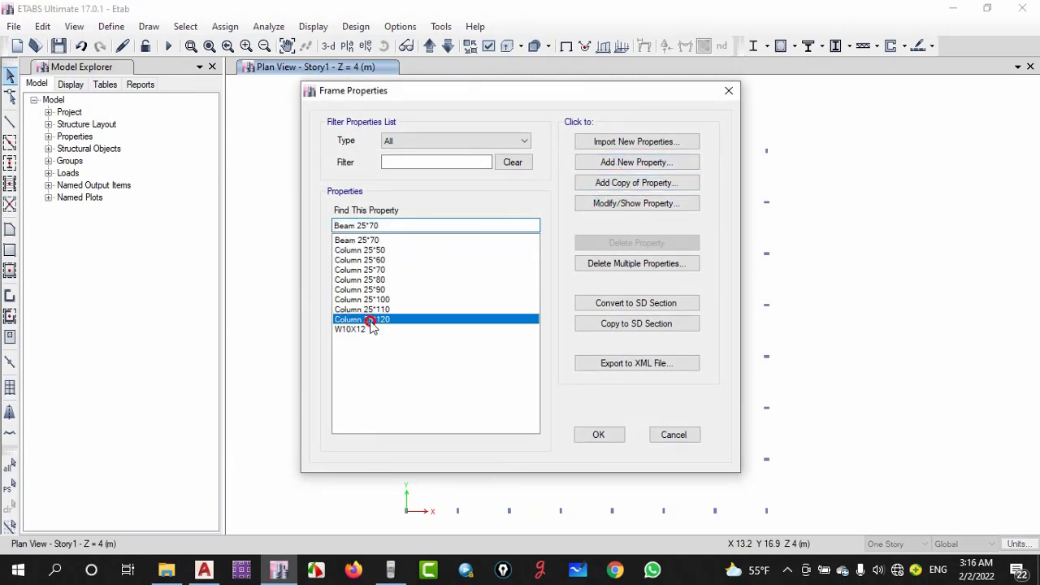
click(637, 190)
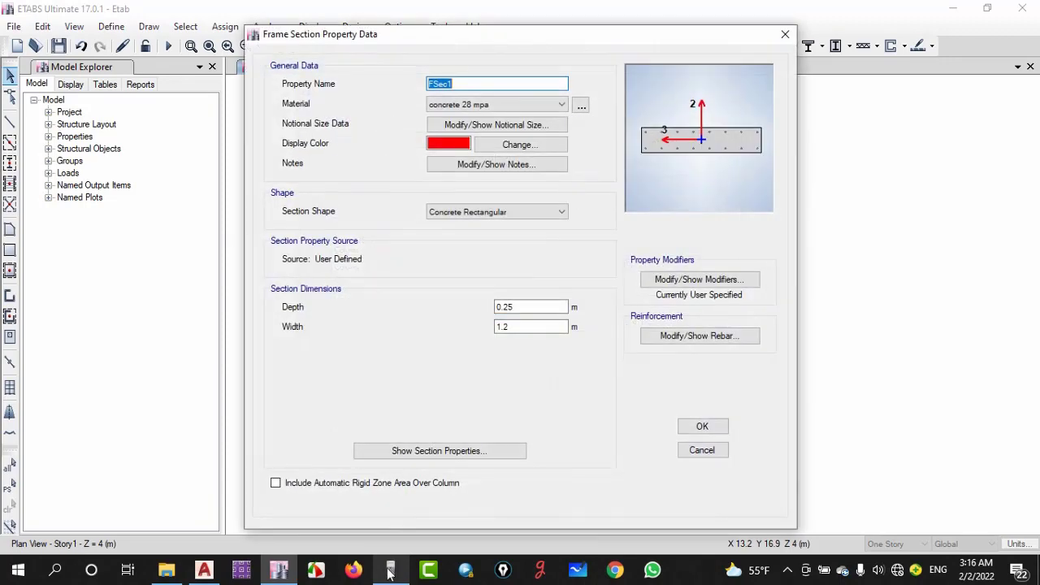
Switch to the Casio calculator and compute 5×25 to check the column's width against its 25 cm depth
click(391, 572)
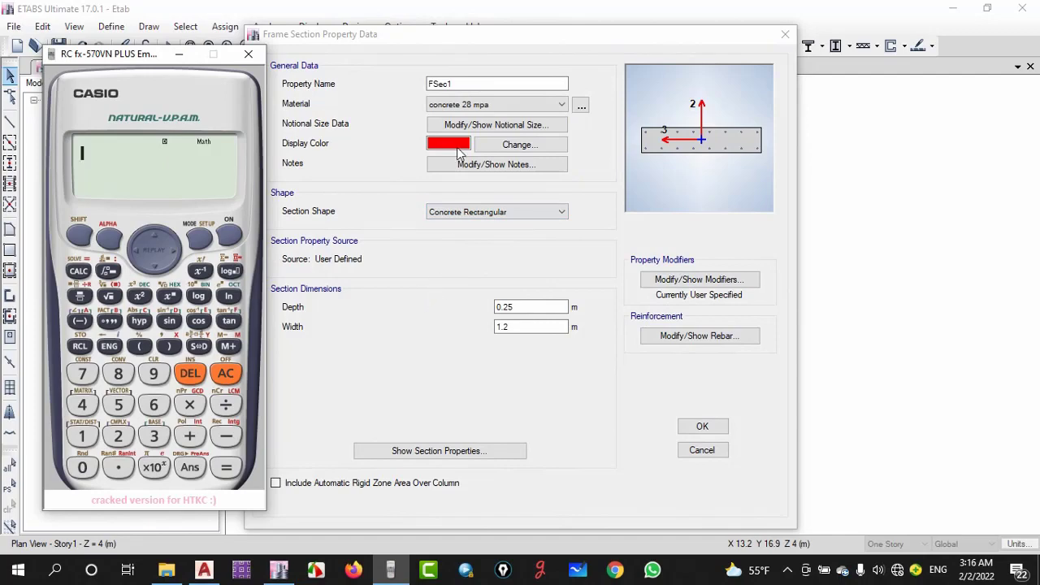
click(542, 42)
drag(543, 45, 564, 50)
click(391, 570)
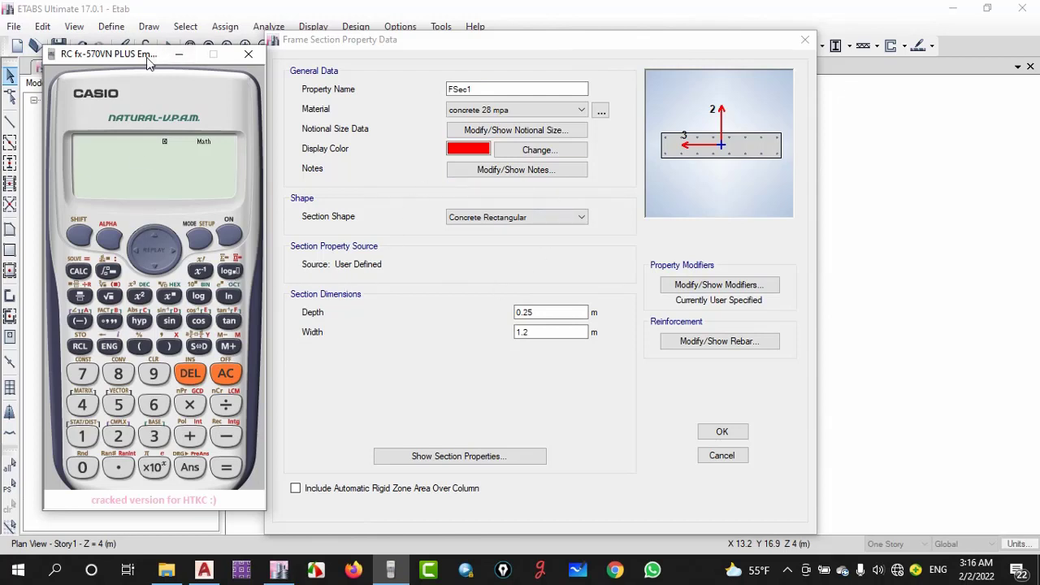
drag(147, 58, 254, 65)
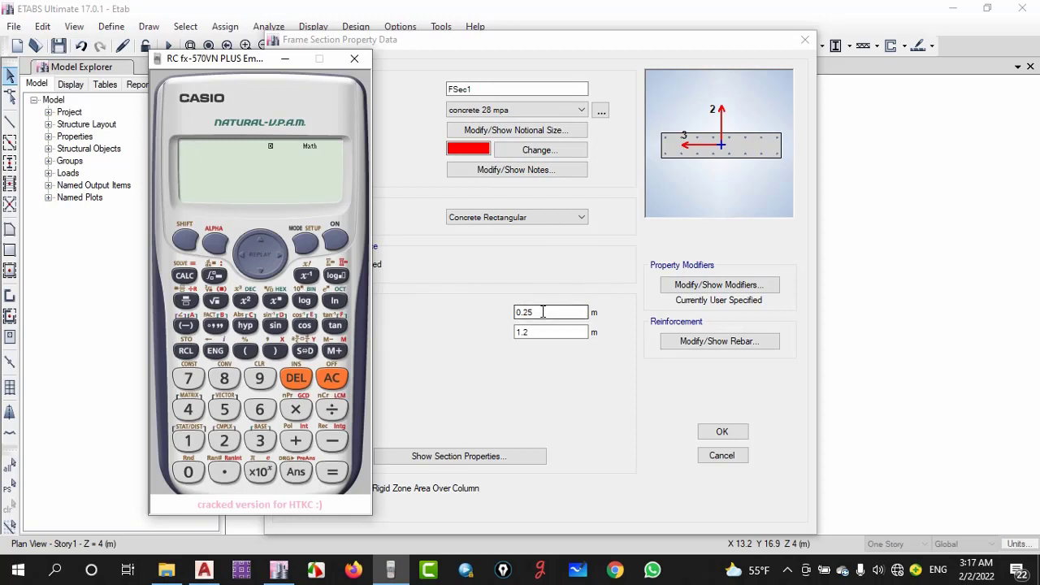
click(225, 409)
click(296, 409)
click(224, 440)
click(224, 409)
click(331, 471)
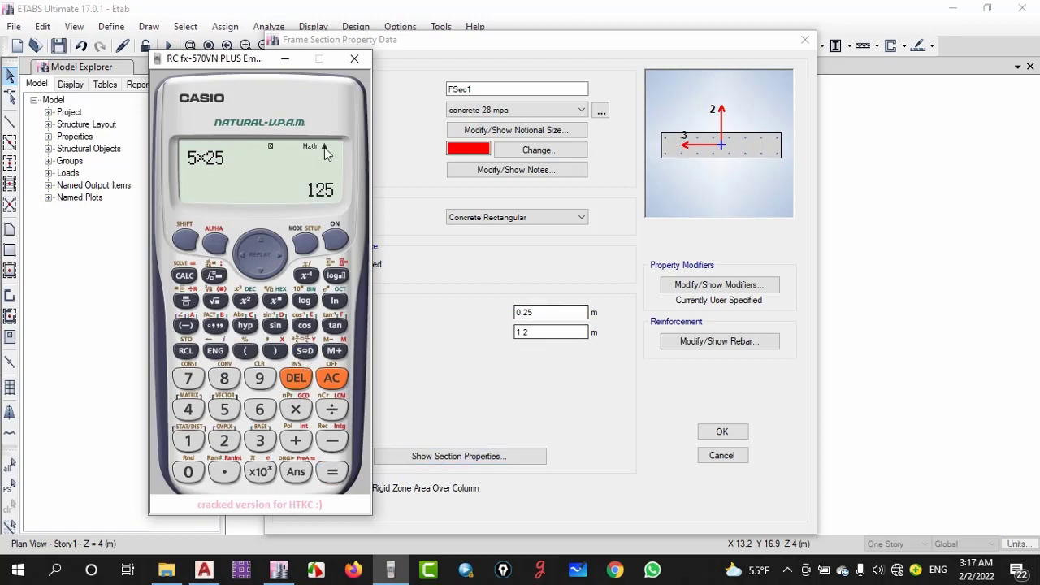
Set the copied section's depth to 0.3 m and save it to the frame properties
click(543, 309)
key(BackSpace)
key(BackSpace)
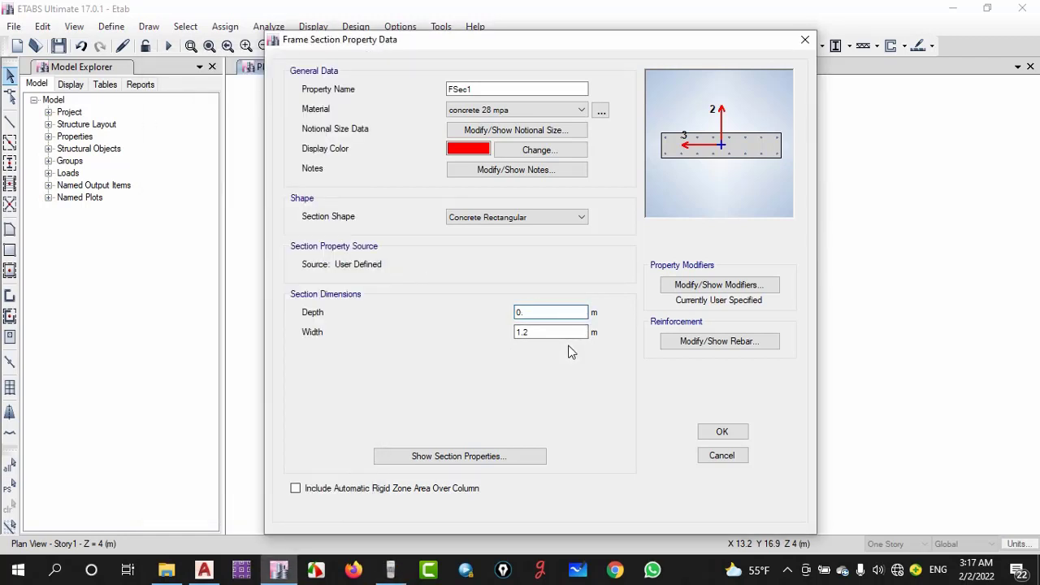
text(3)
click(722, 433)
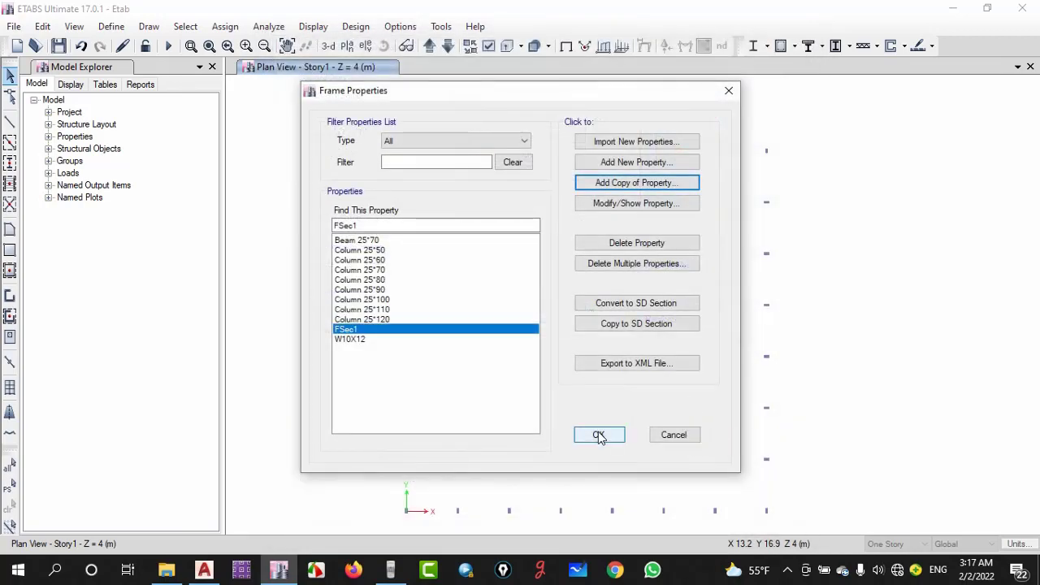
Rename the new 0.3 × 1.2 m section as Column 30*120, based on the name of the Column 25*120 section
click(382, 319)
click(666, 203)
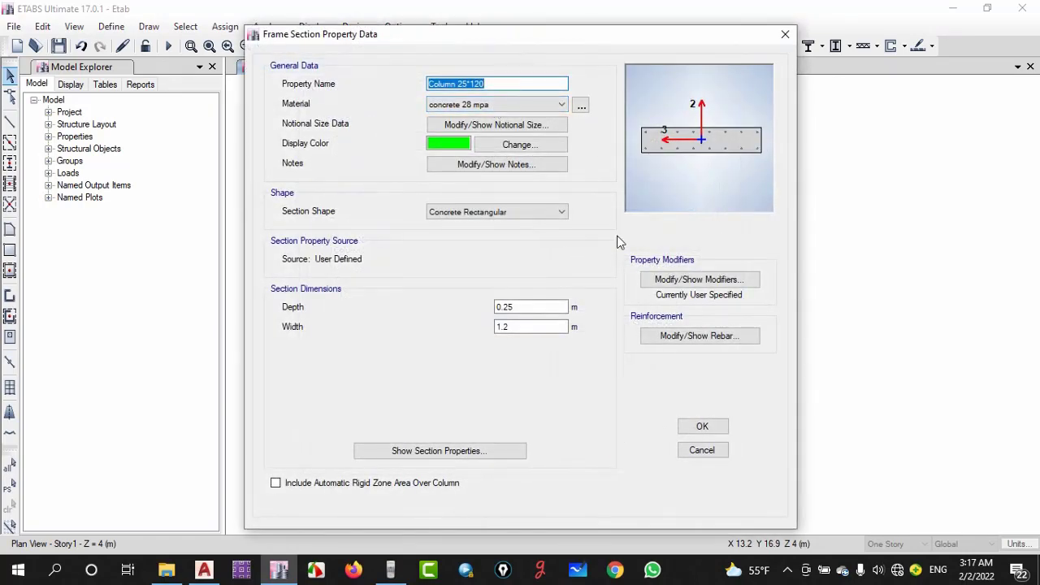
click(700, 426)
click(366, 329)
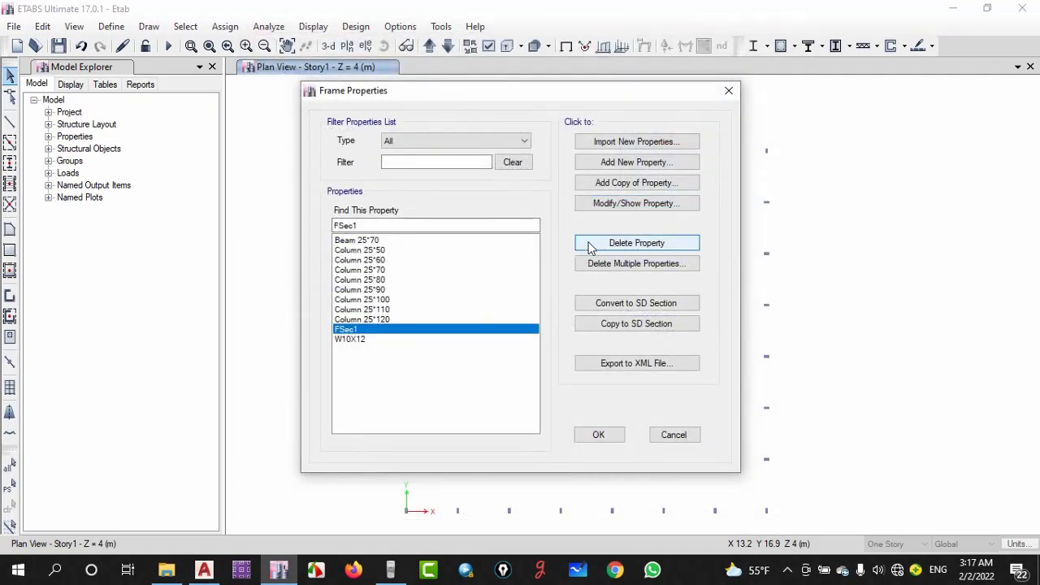
click(600, 206)
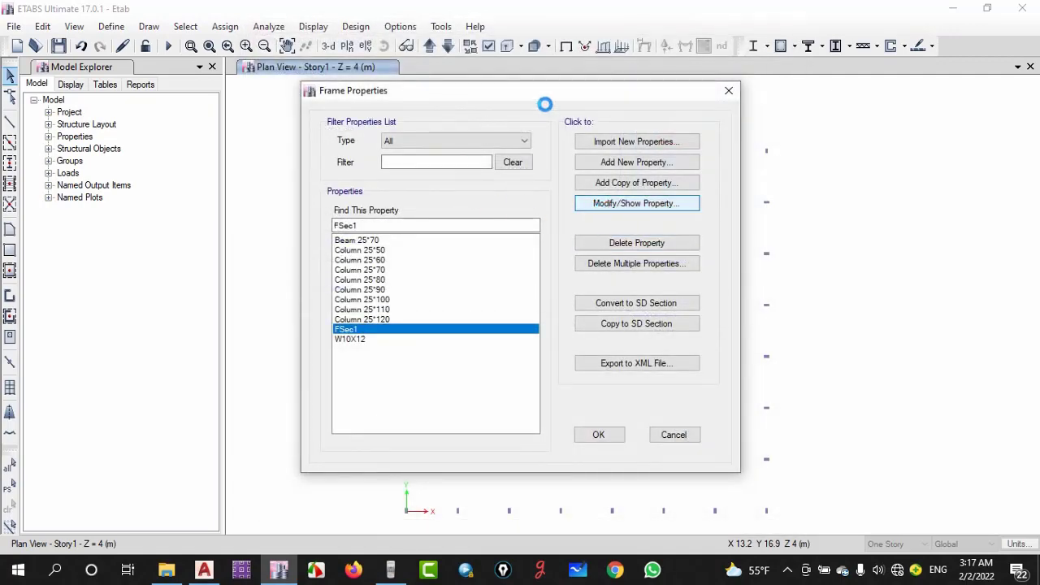
text(Column 25*120)
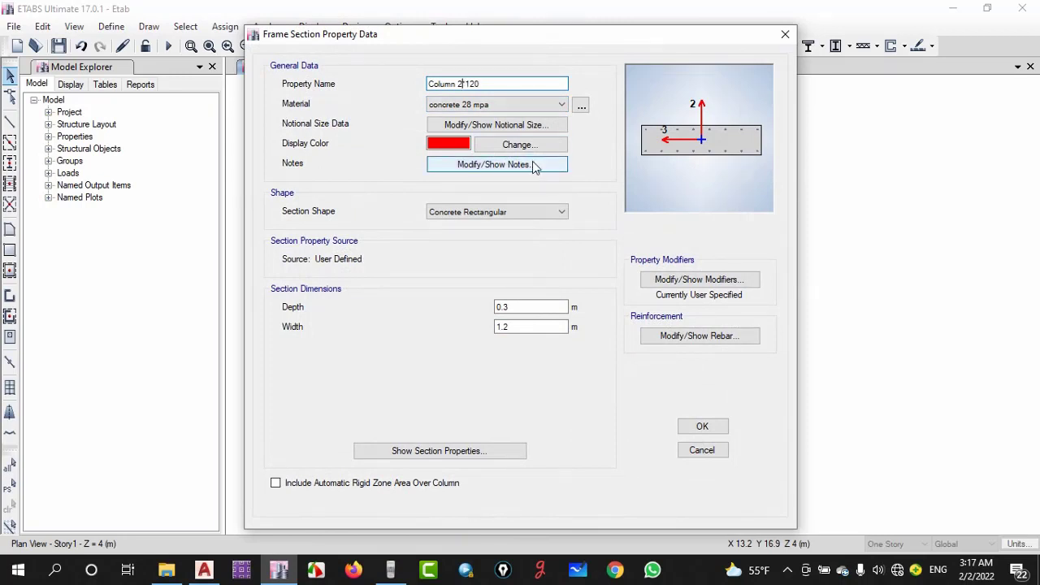
text(30)
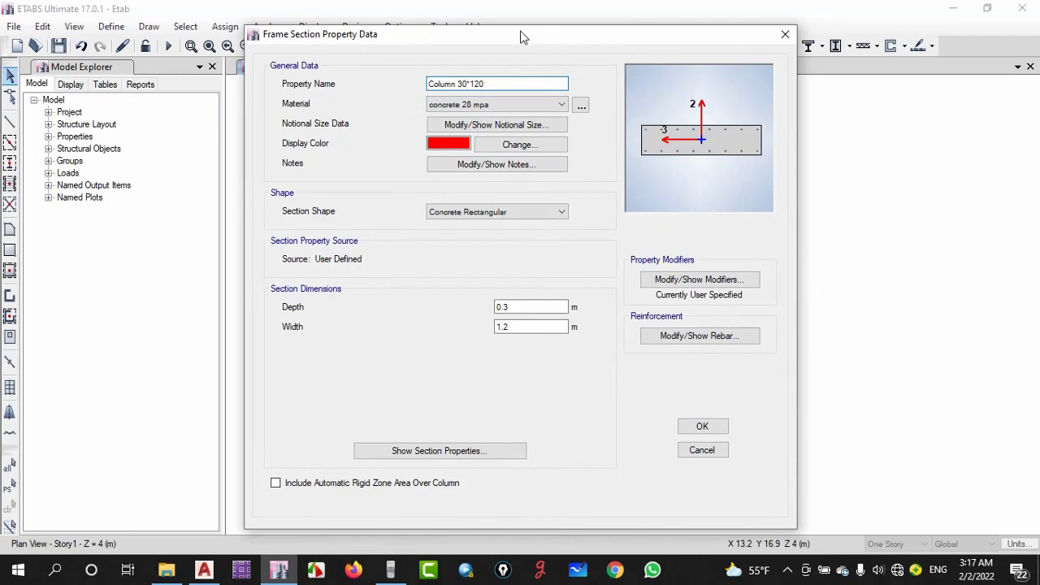
drag(521, 37, 435, 34)
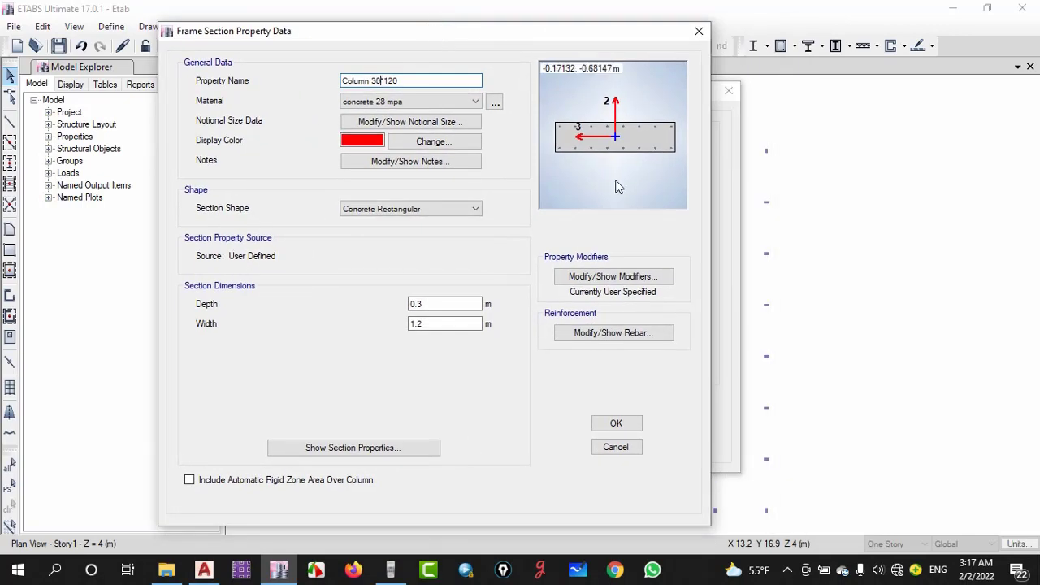
click(628, 425)
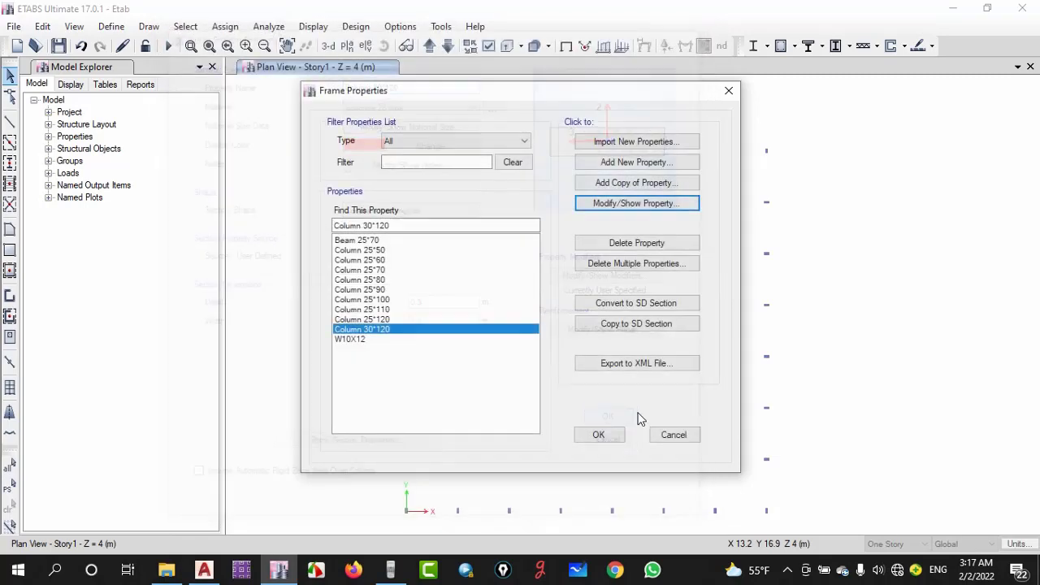
click(602, 434)
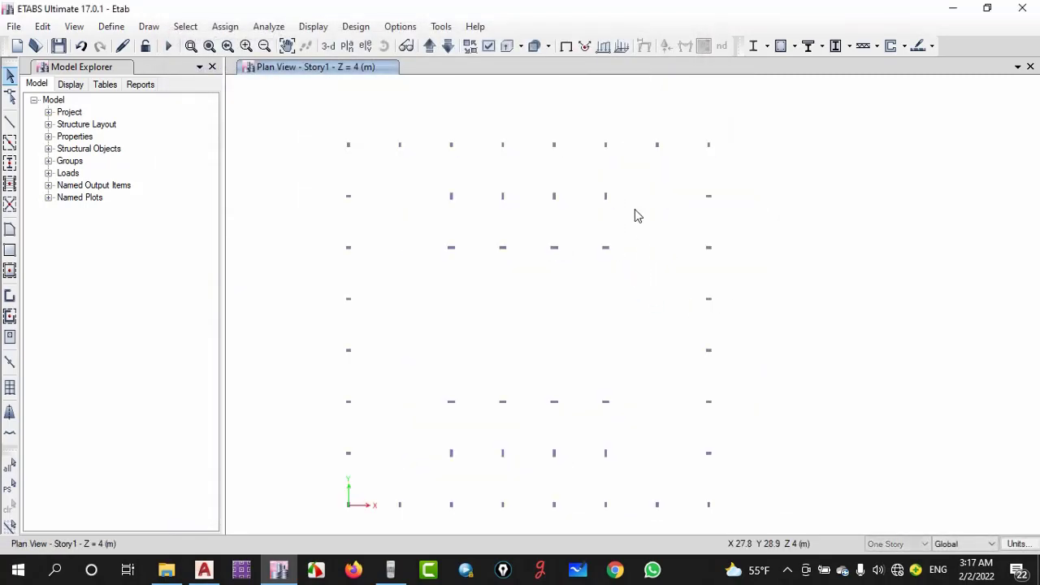
Assign the Column 30*120 section property to the 16 interior columns in the Story1 plan
drag(635, 177, 428, 461)
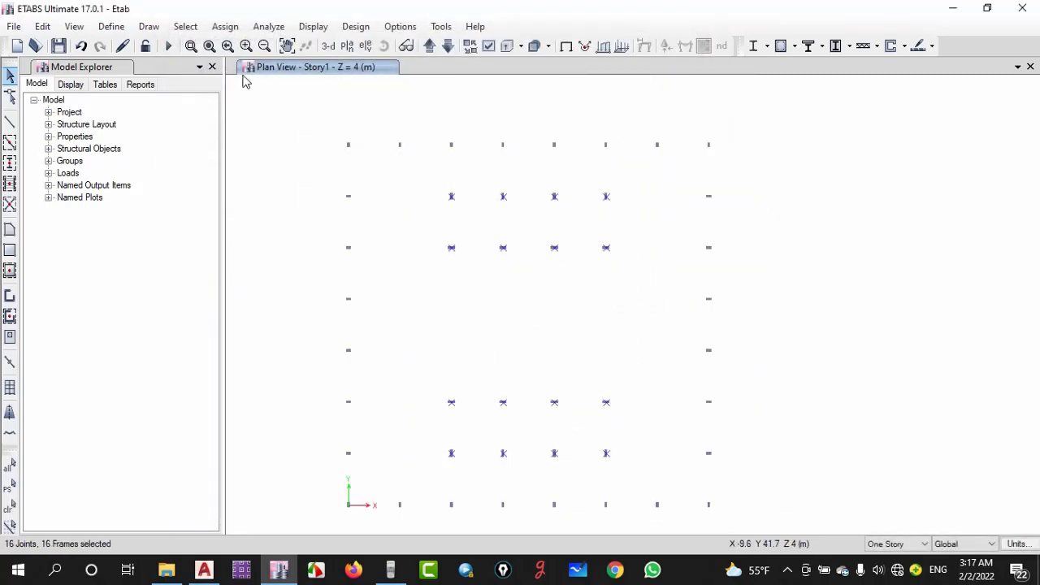
click(222, 27)
mouse_move(260, 65)
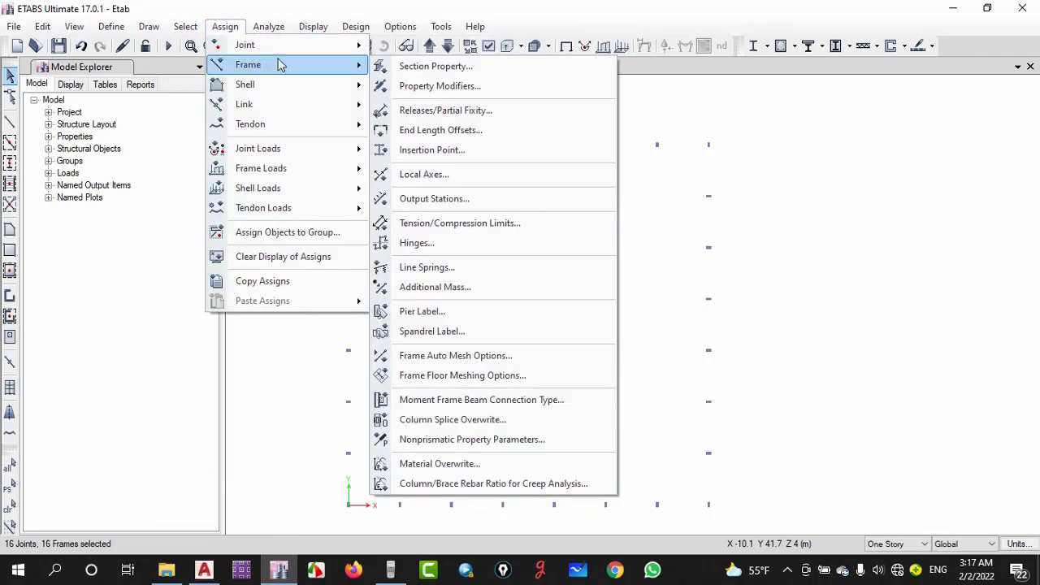
click(437, 68)
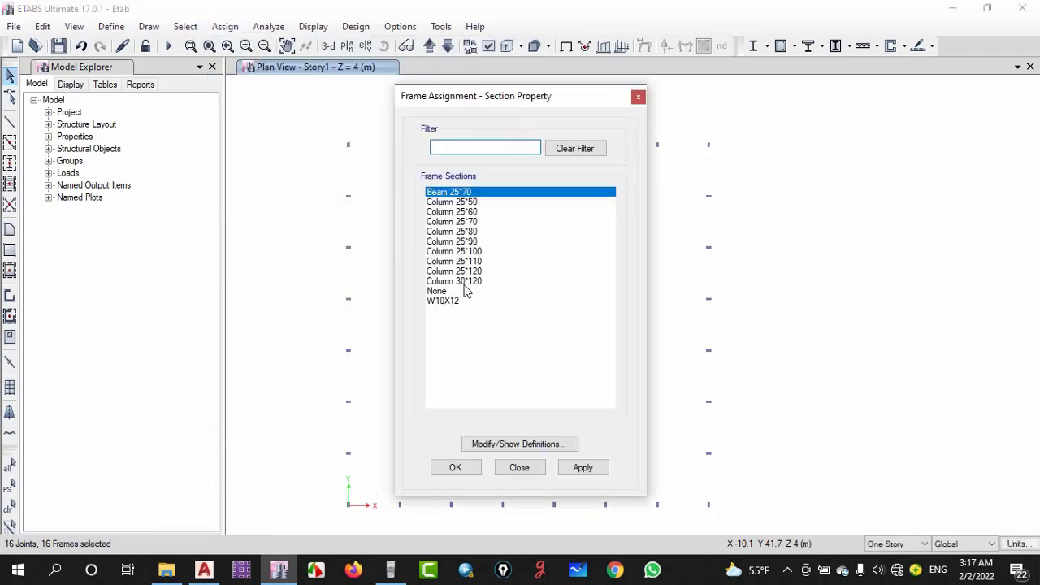
click(467, 281)
click(465, 467)
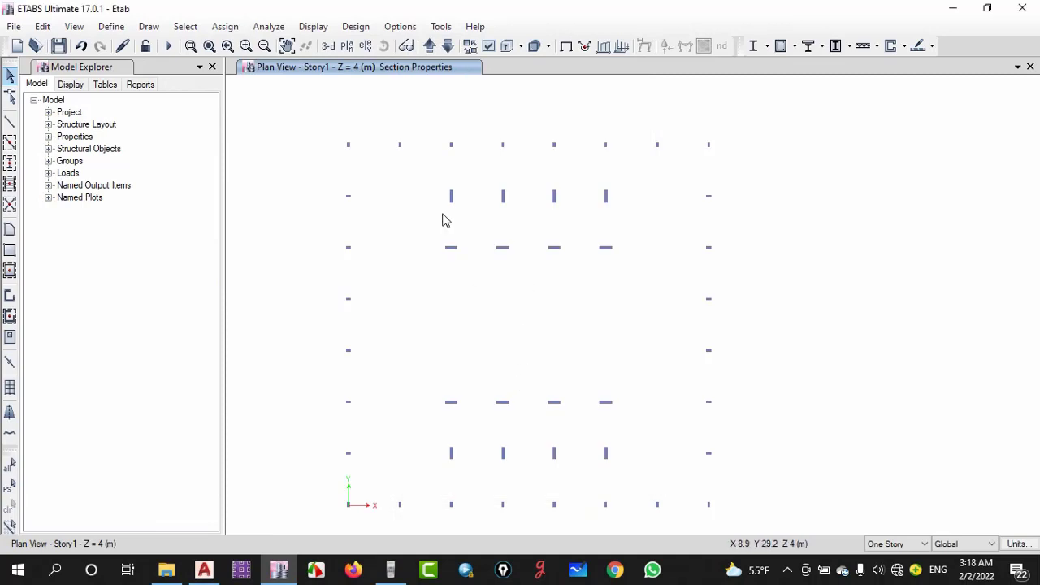
Show all objects of the building in the 3-D view and clear the section property labels
click(328, 46)
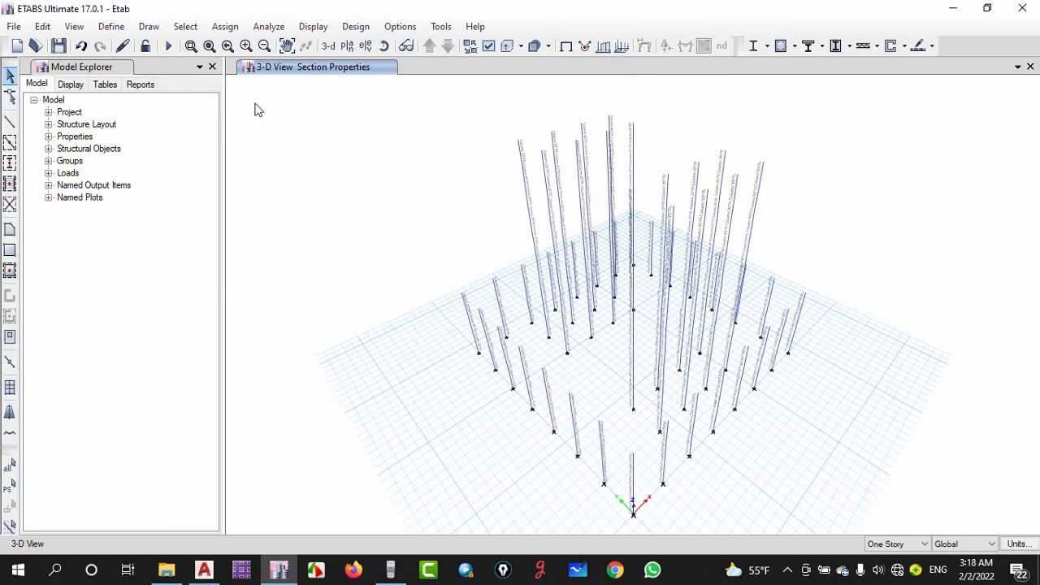
right_click(350, 236)
click(426, 389)
click(564, 47)
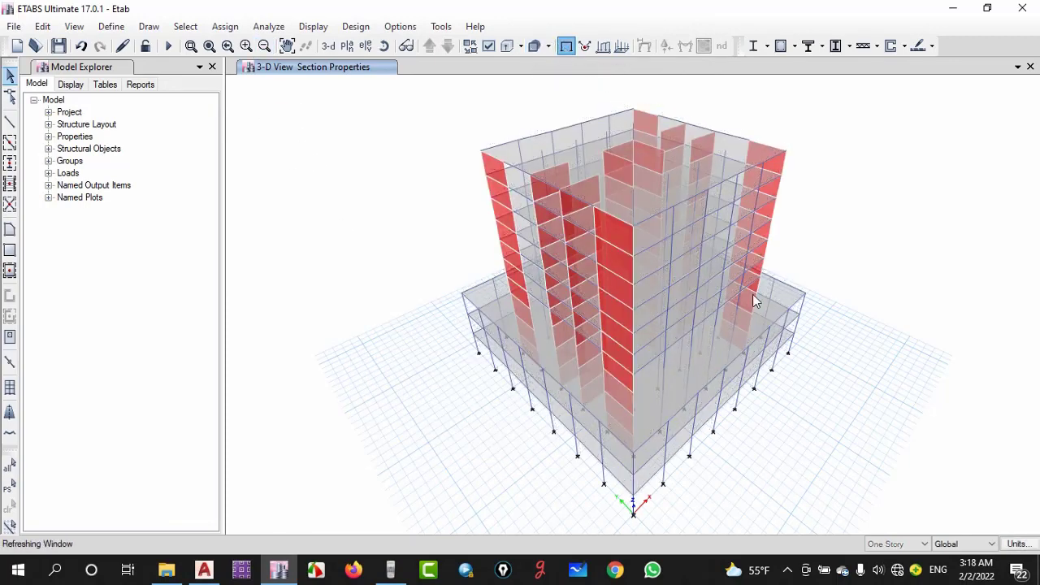
middle_drag(666, 260, 648, 336)
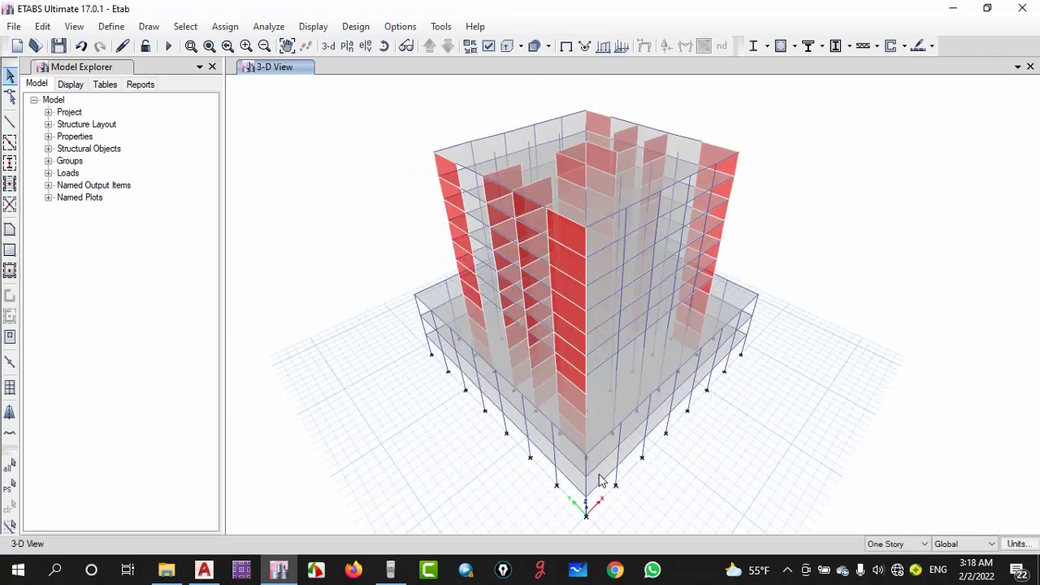
scroll(599, 481, up, 3)
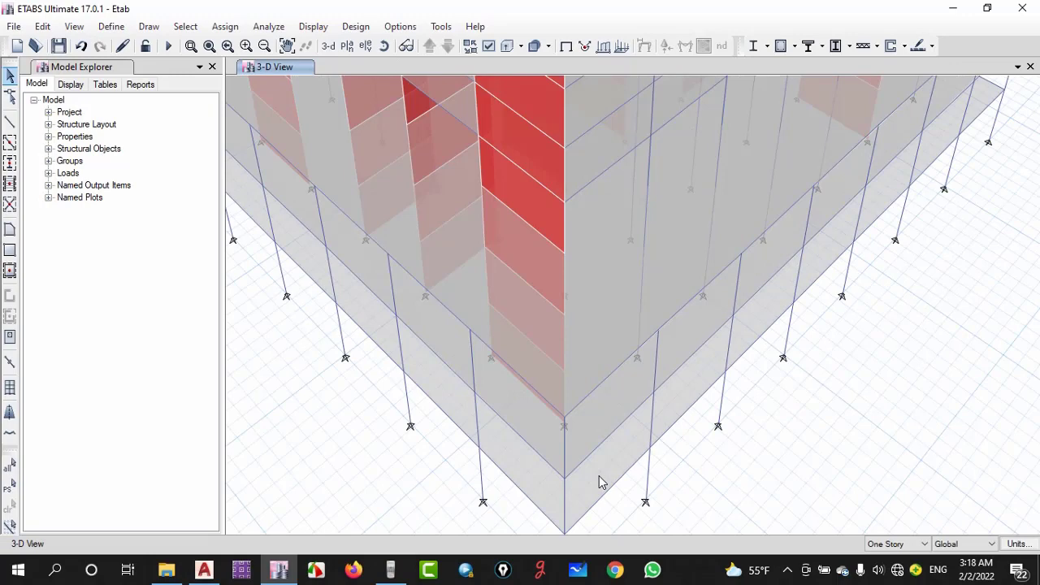
scroll(599, 481, down, 3)
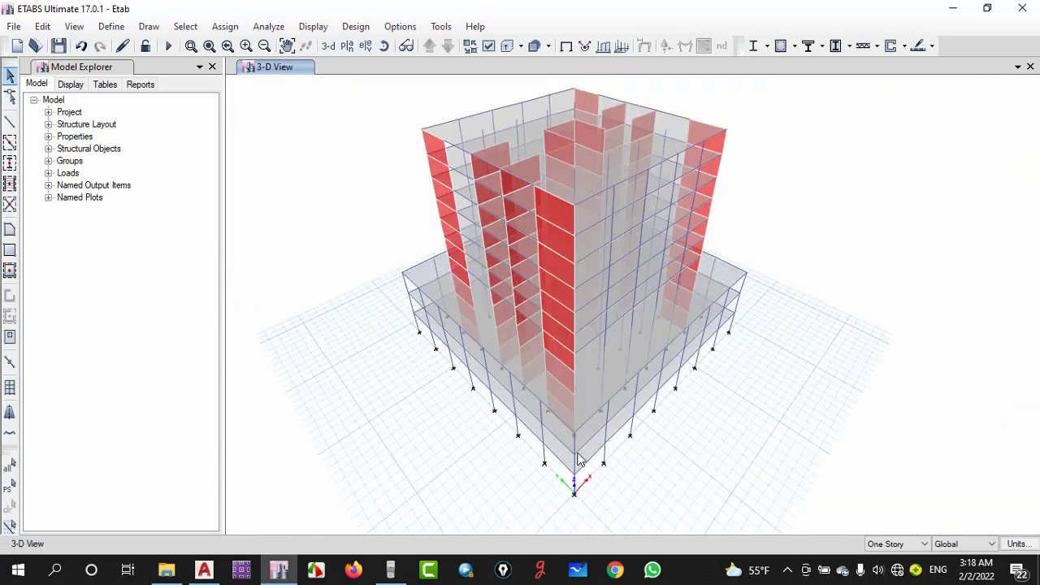